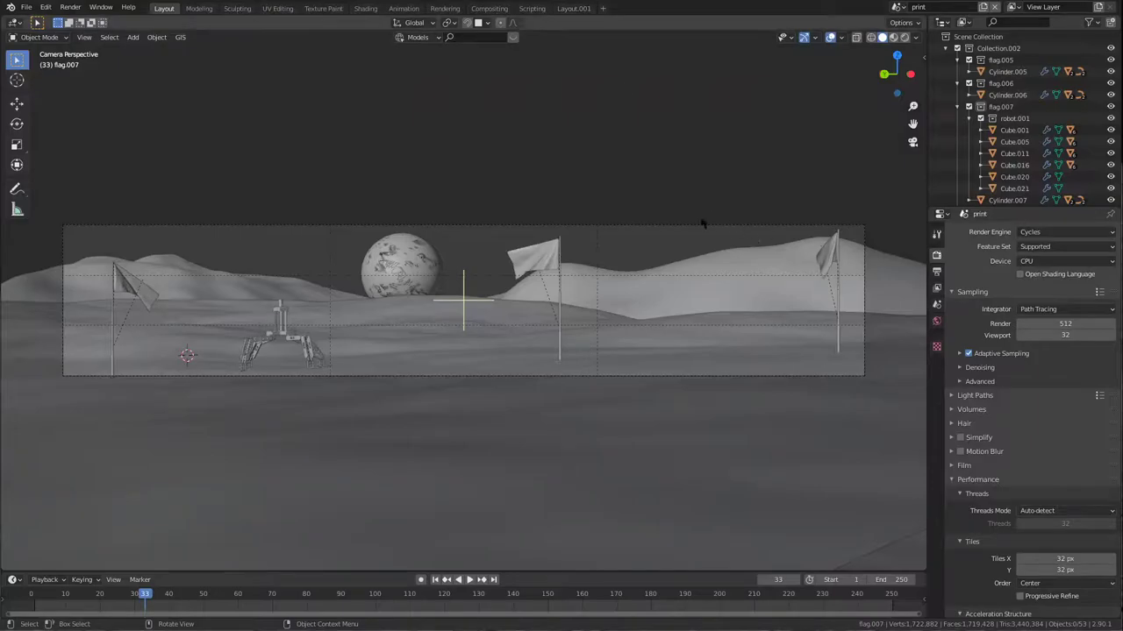
Switch to the Layout.001 workspace and widen its 3D viewport to get an overview of the flags.
{"action": "left_click", "coordinate": [577, 8]}
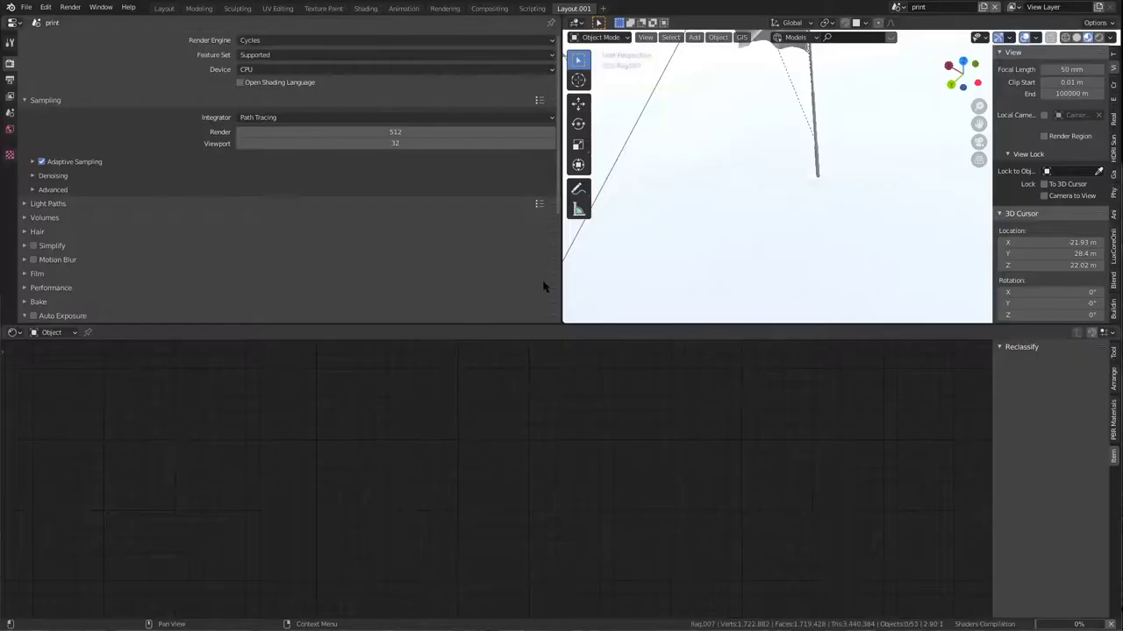
{"action": "scroll", "coordinate": [394, 175], "scroll_direction": "down", "scroll_amount": 6}
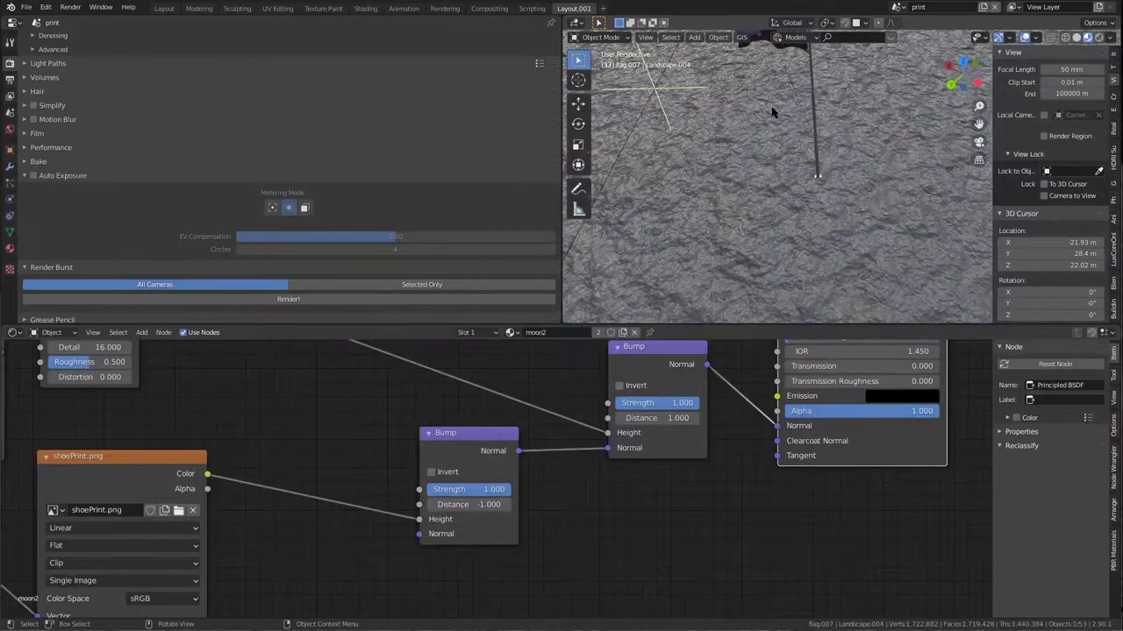
{"action": "middle_click_drag", "start_coordinate": [798, 166], "coordinate": [570, 138]}
{"action": "left_click_drag", "start_coordinate": [561, 129], "coordinate": [239, 129]}
Show the flags' mesh data with their shape keys, then select and frame the flag that uses the transfem material.
{"action": "left_click", "coordinate": [666, 139]}
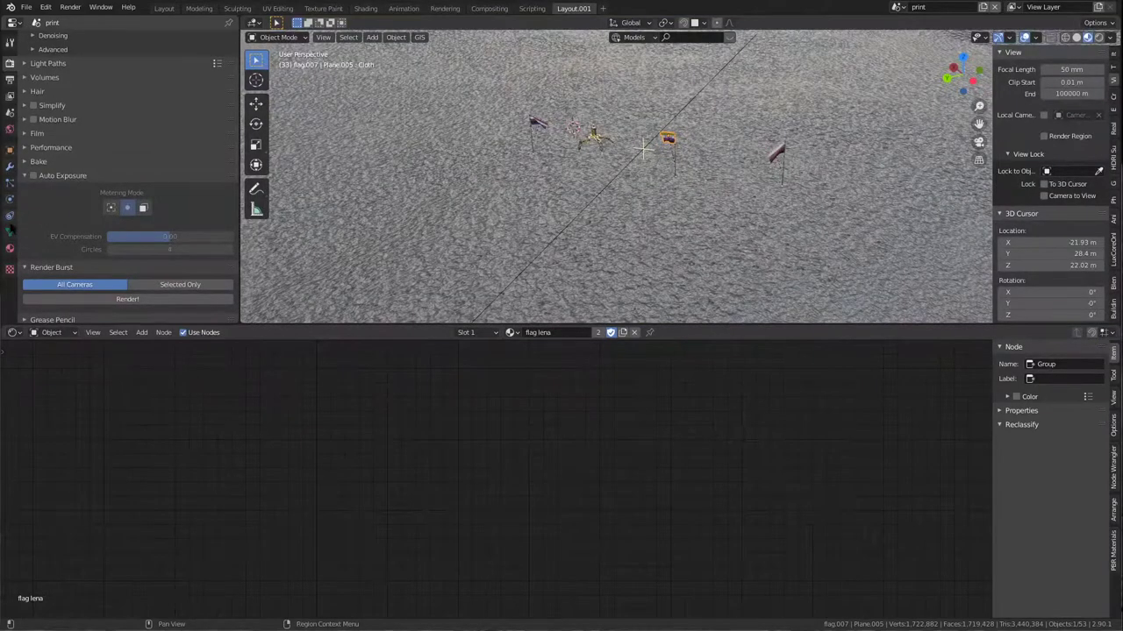
{"action": "left_click", "coordinate": [10, 232]}
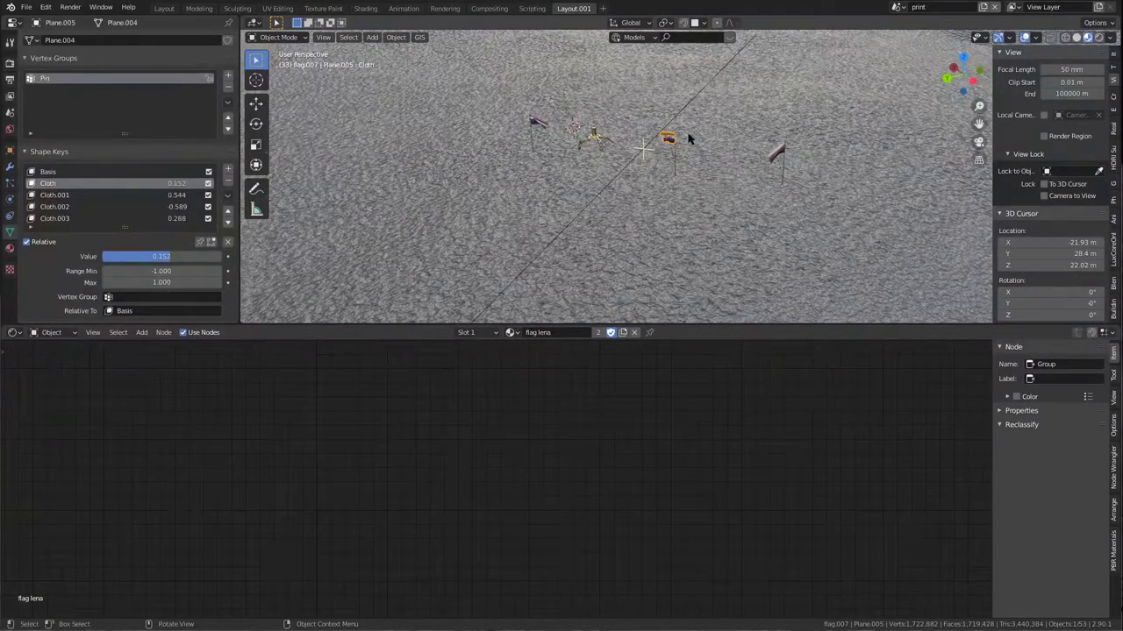
{"action": "left_click", "coordinate": [776, 153]}
{"action": "key", "text": "KP_Decimal"}
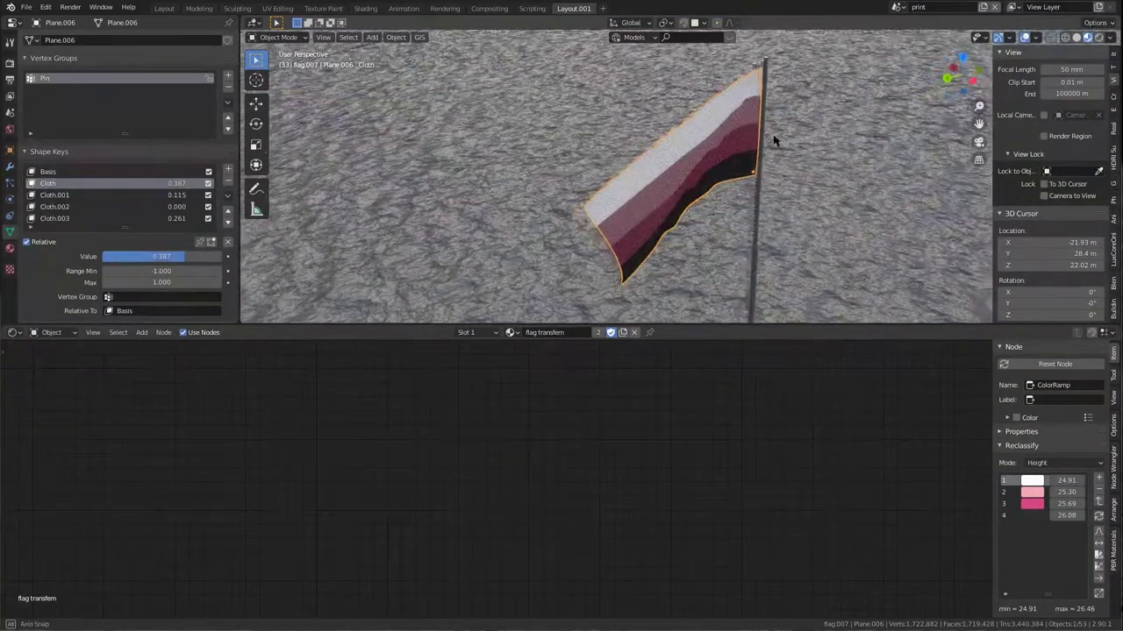
{"action": "scroll", "coordinate": [777, 133], "scroll_direction": "up", "scroll_amount": 4}
{"action": "middle_click_drag", "start_coordinate": [777, 142], "coordinate": [728, 125]}
{"action": "scroll", "coordinate": [91, 202], "scroll_direction": "down", "scroll_amount": 3}
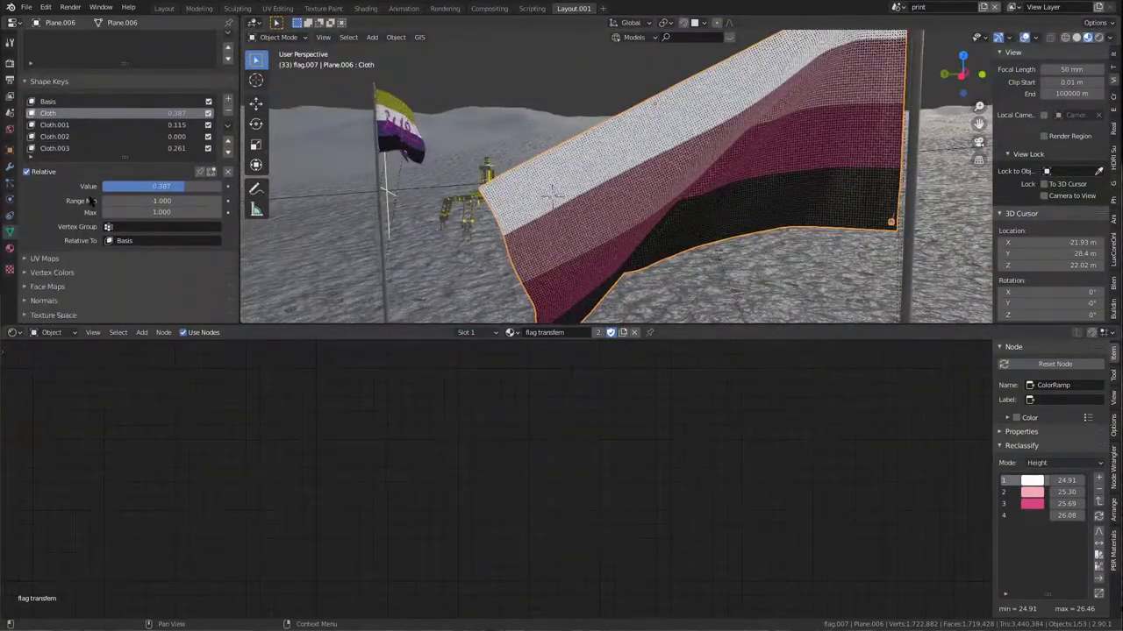
{"action": "scroll", "coordinate": [90, 201], "scroll_direction": "up", "scroll_amount": 2}
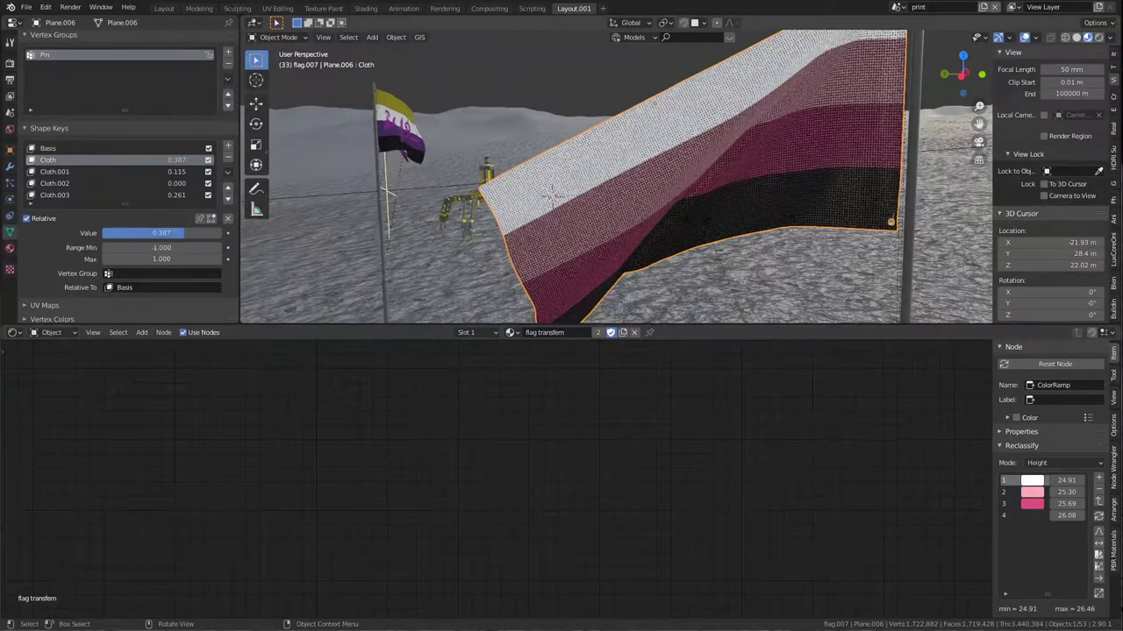
Set the Cloth.001 shape key of the transfem flag to 0.160 and return to the camera view.
{"action": "left_click", "coordinate": [84, 179]}
{"action": "left_click", "coordinate": [131, 172]}
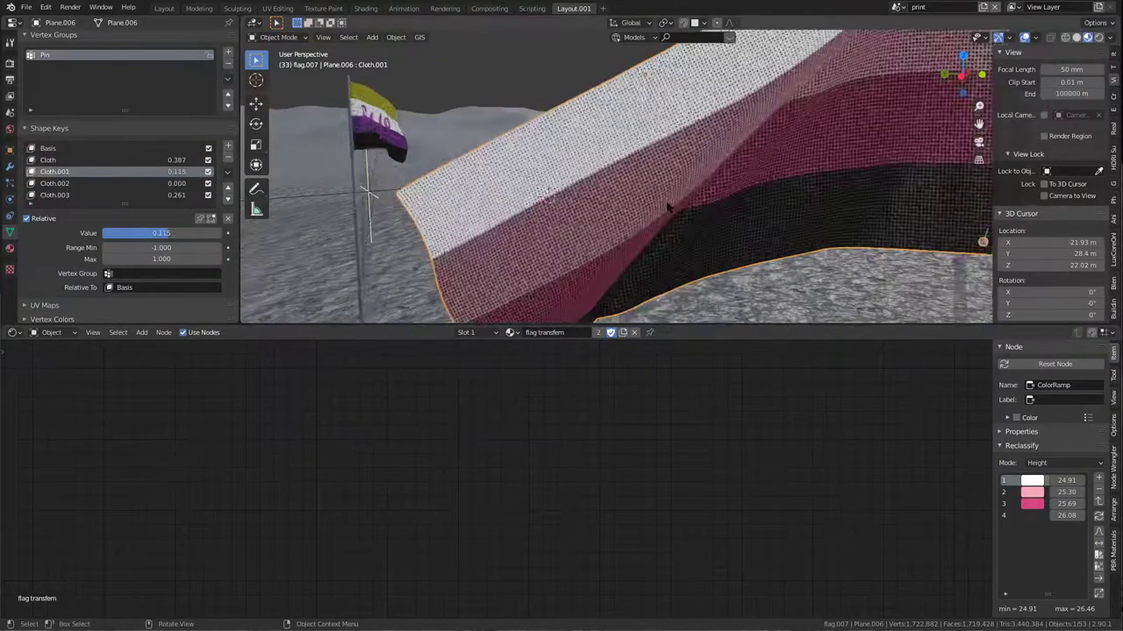
{"action": "mouse_move", "coordinate": [168, 234]}
{"action": "left_mouse_down"}
{"action": "mouse_move", "coordinate": [217, 233]}
{"action": "mouse_move", "coordinate": [130, 232]}
{"action": "mouse_move", "coordinate": [165, 233]}
{"action": "left_mouse_up"}
{"action": "middle_click_drag", "start_coordinate": [575, 200], "coordinate": [706, 209]}
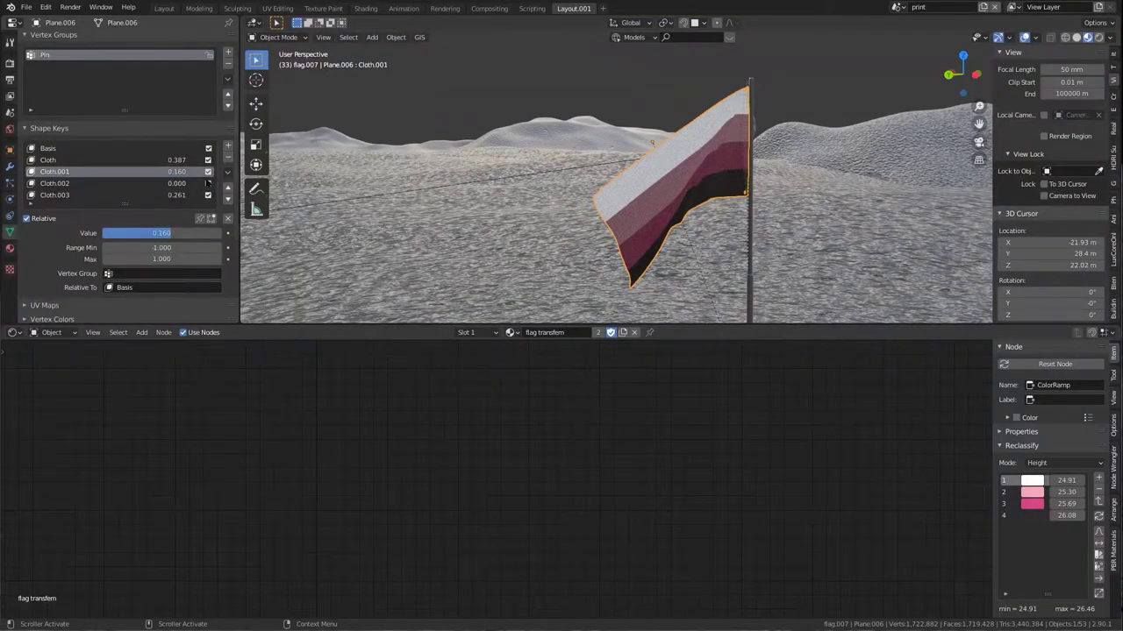
{"action": "middle_click_drag", "start_coordinate": [363, 198], "coordinate": [664, 229]}
{"action": "key", "text": "KP_0"}
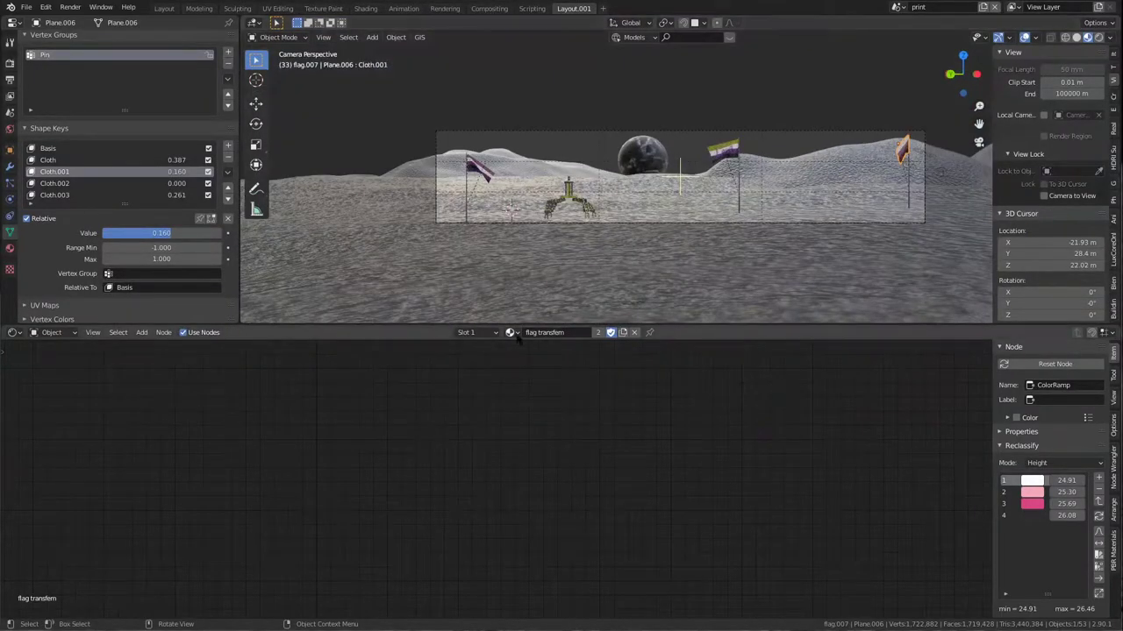
{"action": "left_click", "coordinate": [510, 332]}
{"action": "left_click", "coordinate": [362, 427]}
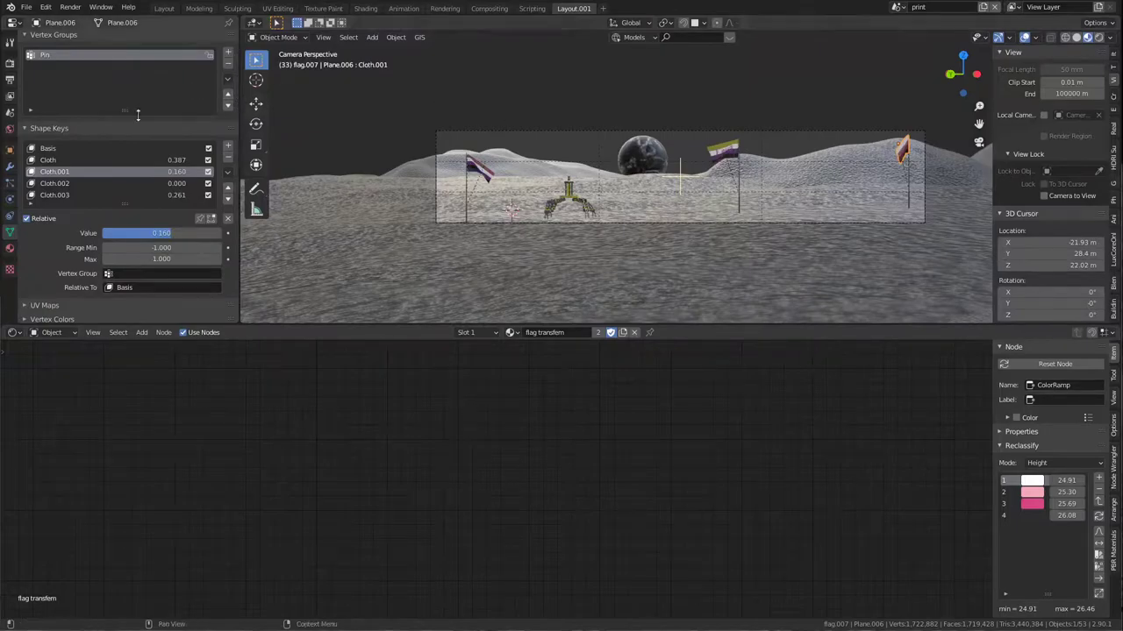
{"action": "left_click", "coordinate": [511, 336]}
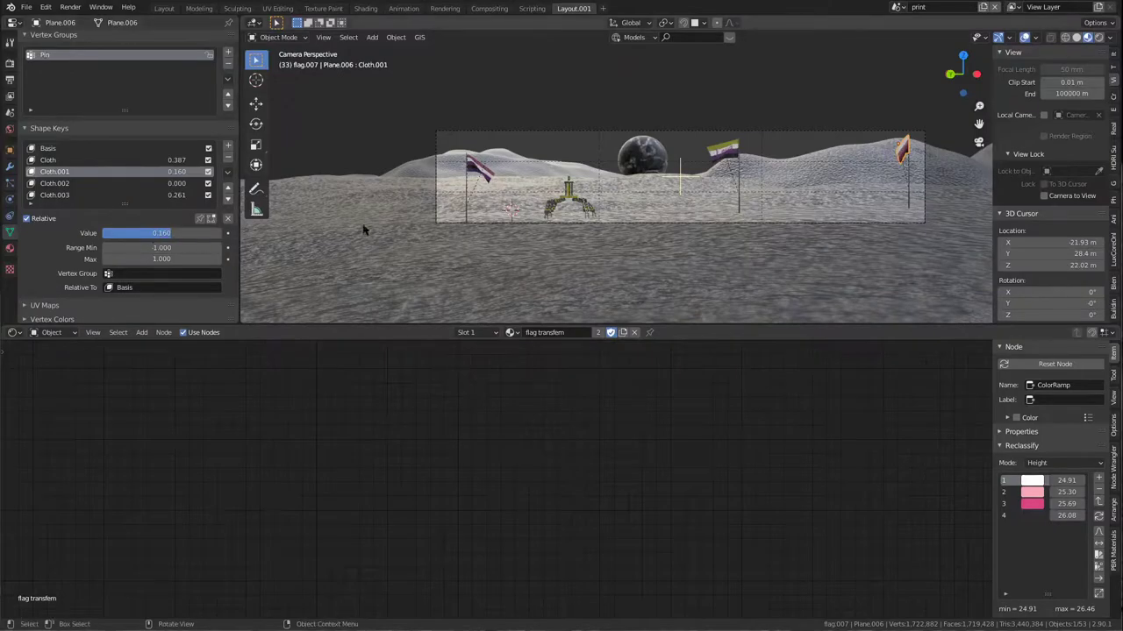
{"action": "scroll", "coordinate": [696, 201], "scroll_direction": "up", "scroll_amount": 3}
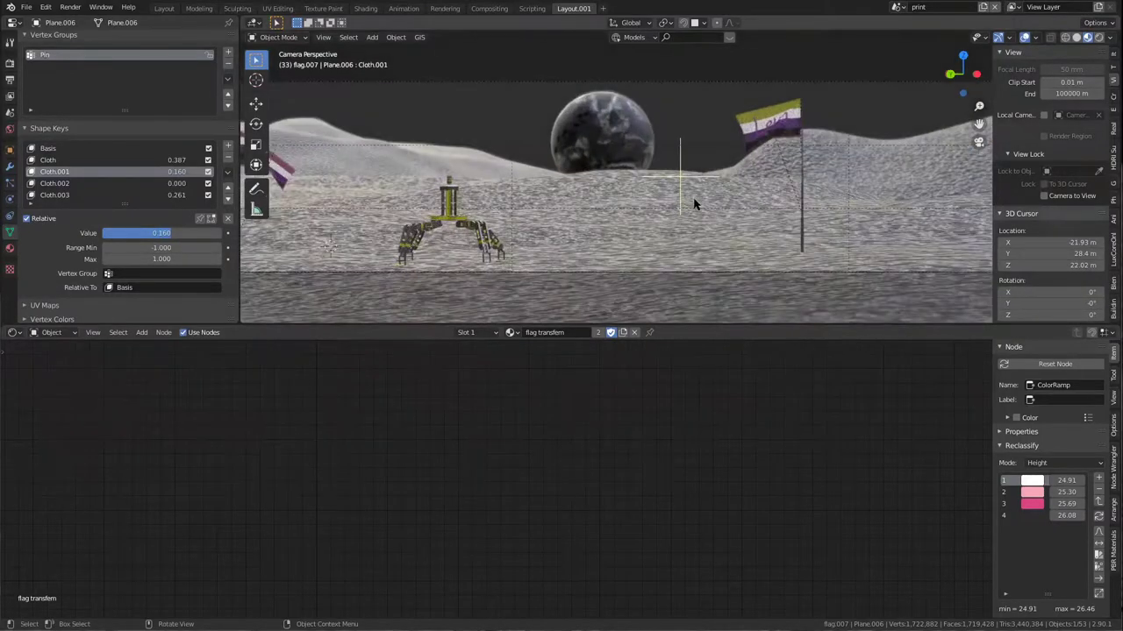
{"action": "scroll", "coordinate": [693, 203], "scroll_direction": "down", "scroll_amount": 2}
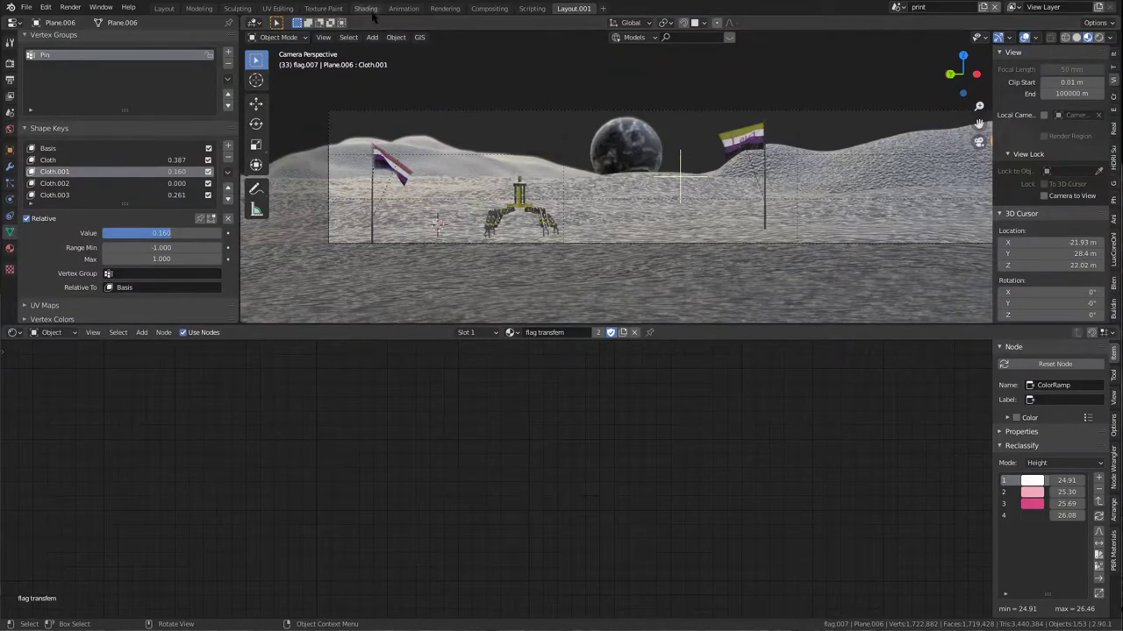
{"action": "scroll", "coordinate": [760, 131], "scroll_direction": "down", "scroll_amount": 3}
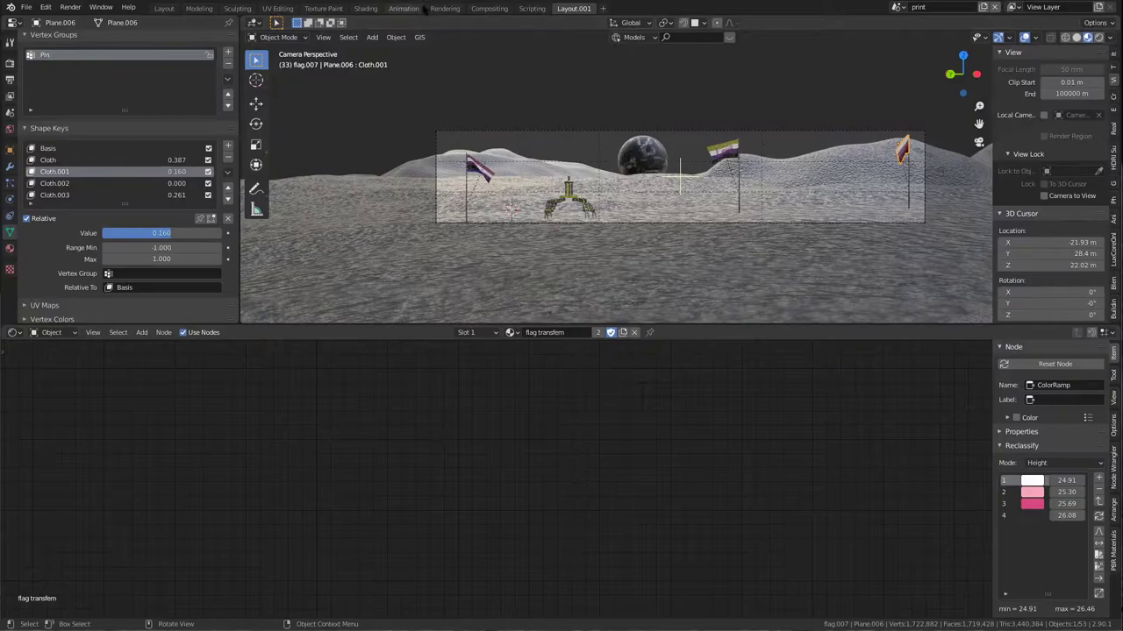
Open the Shading workspace and show the scene in Material Preview through the camera.
{"action": "left_click", "coordinate": [365, 9]}
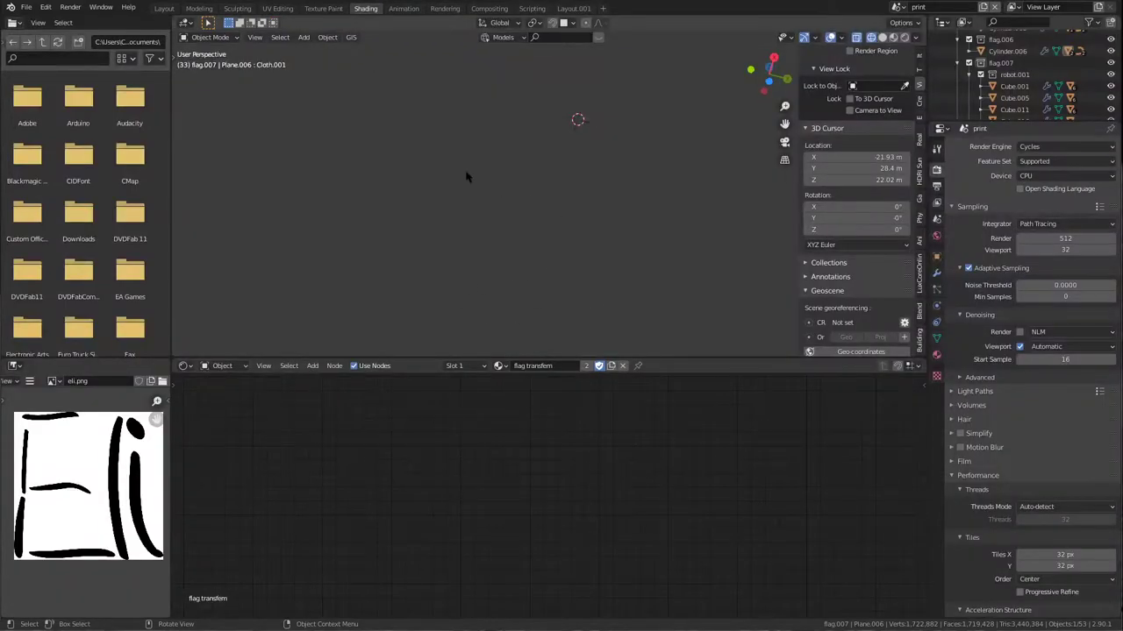
{"action": "key", "text": "z"}
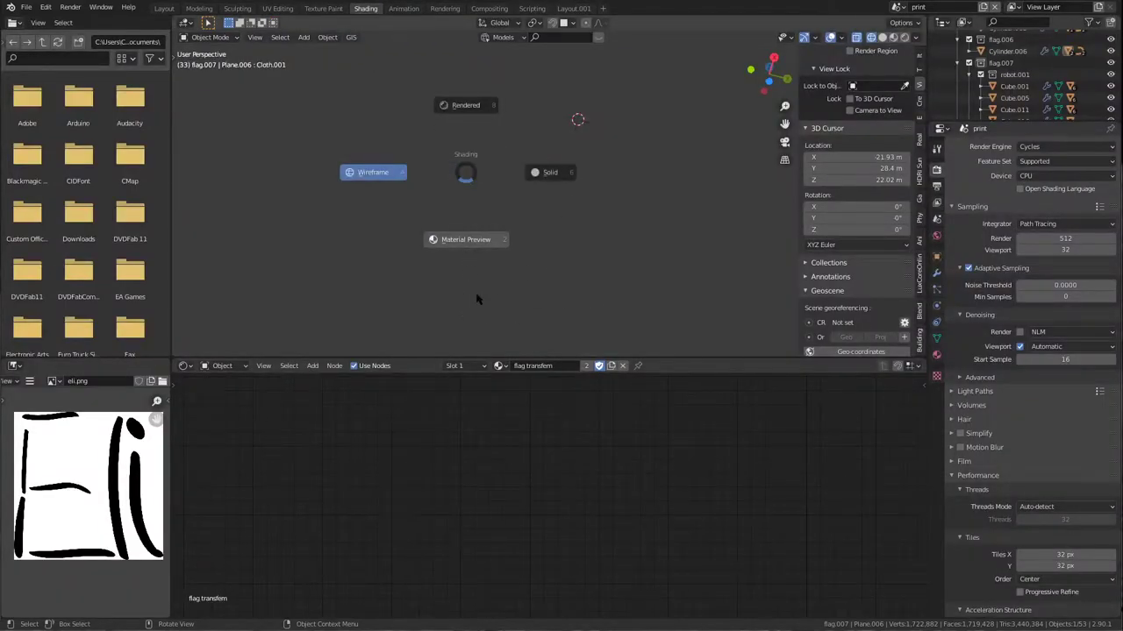
{"action": "left_click", "coordinate": [564, 206]}
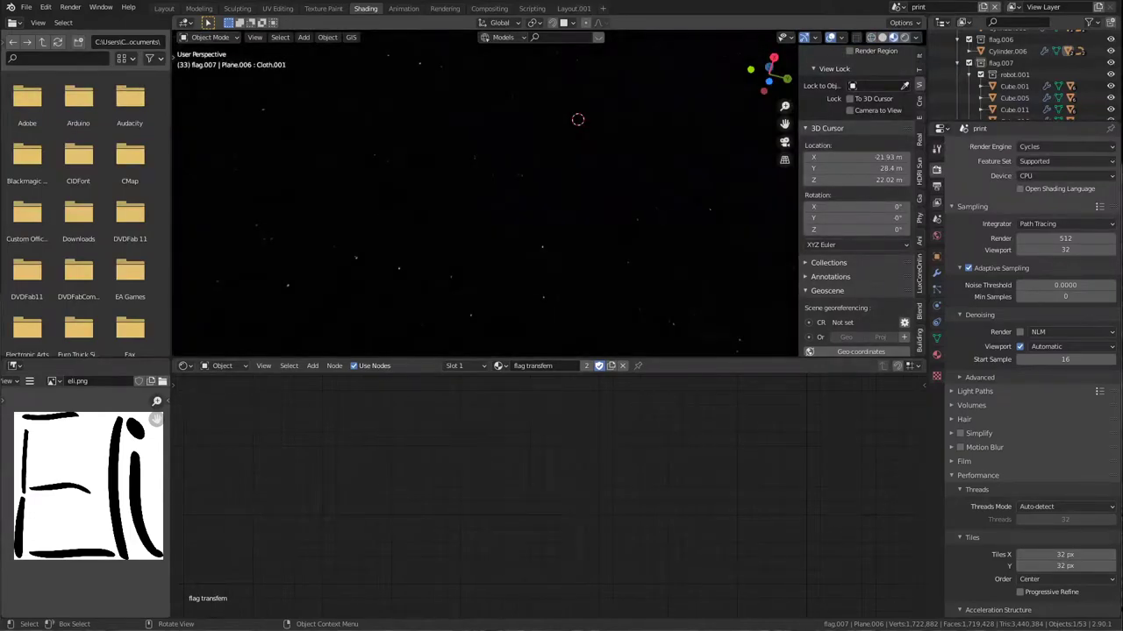
{"action": "key", "text": "KP_0"}
Select the yellow, white, purple and black flag and frame it up close.
{"action": "middle_click_drag", "start_coordinate": [517, 176], "coordinate": [536, 175]}
{"action": "left_click", "coordinate": [595, 203]}
{"action": "key", "text": "KP_Decimal"}
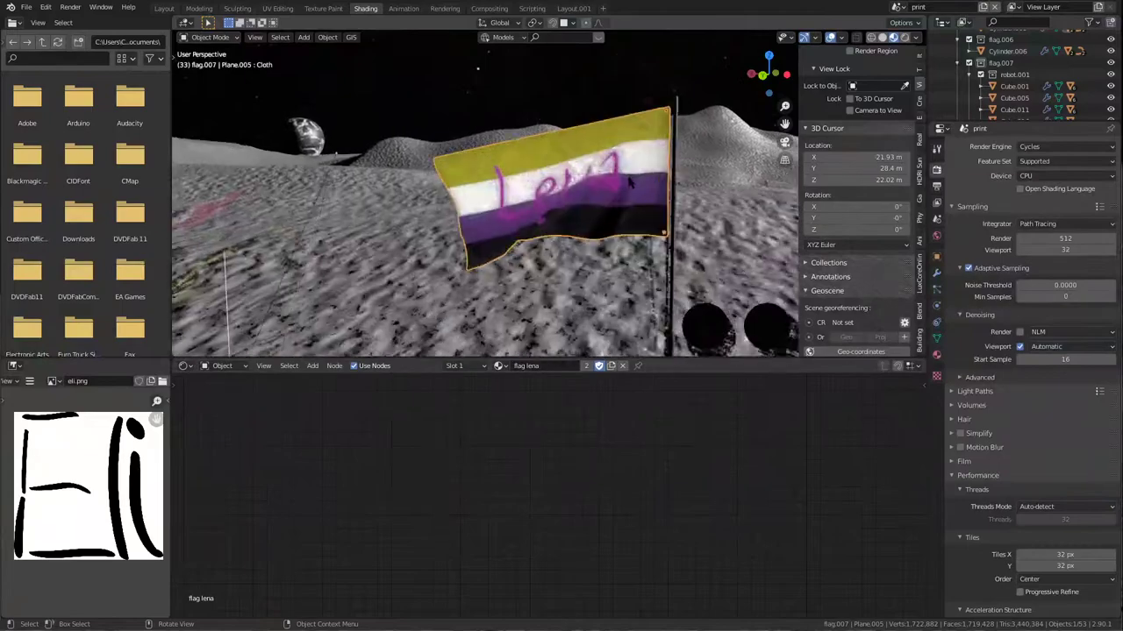
{"action": "scroll", "coordinate": [610, 175], "scroll_direction": "up", "scroll_amount": 3}
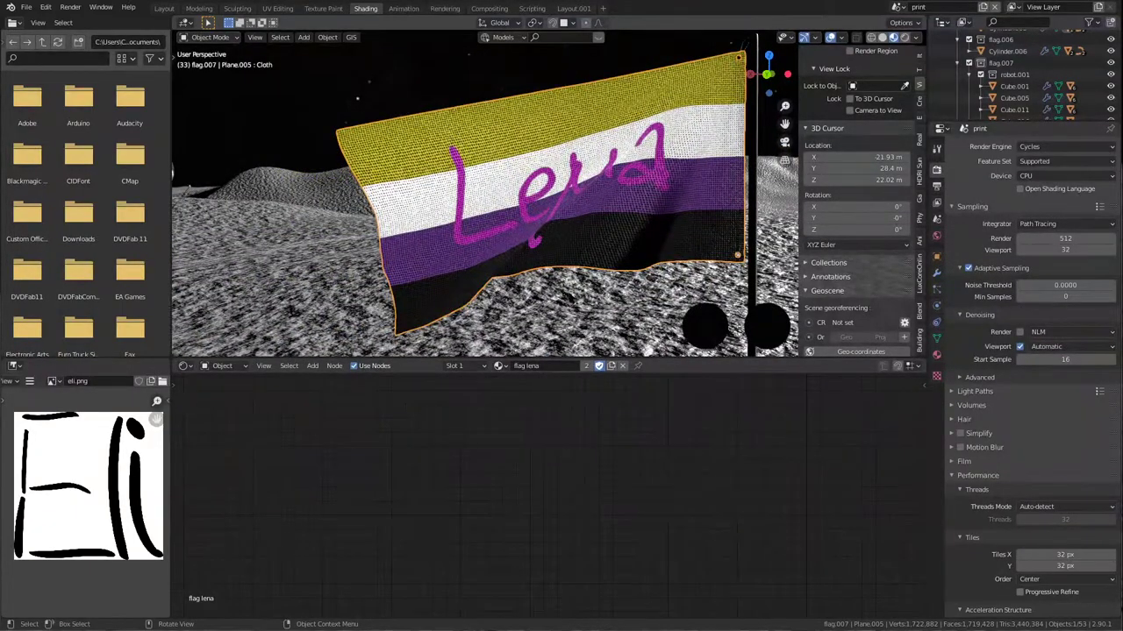
Check the flag in Rendered shading, then return to Material Preview and fit its whole node tree in view.
{"action": "key", "text": "z"}
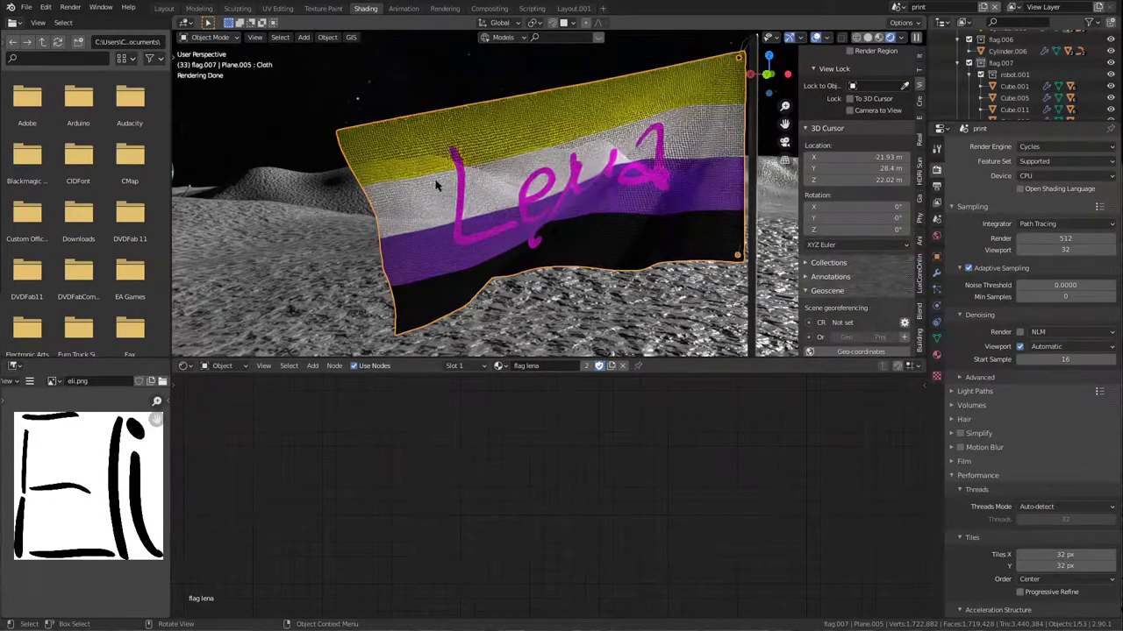
{"action": "key", "text": "z"}
{"action": "left_click", "coordinate": [553, 165]}
{"action": "key", "text": "z"}
{"action": "left_click", "coordinate": [489, 143]}
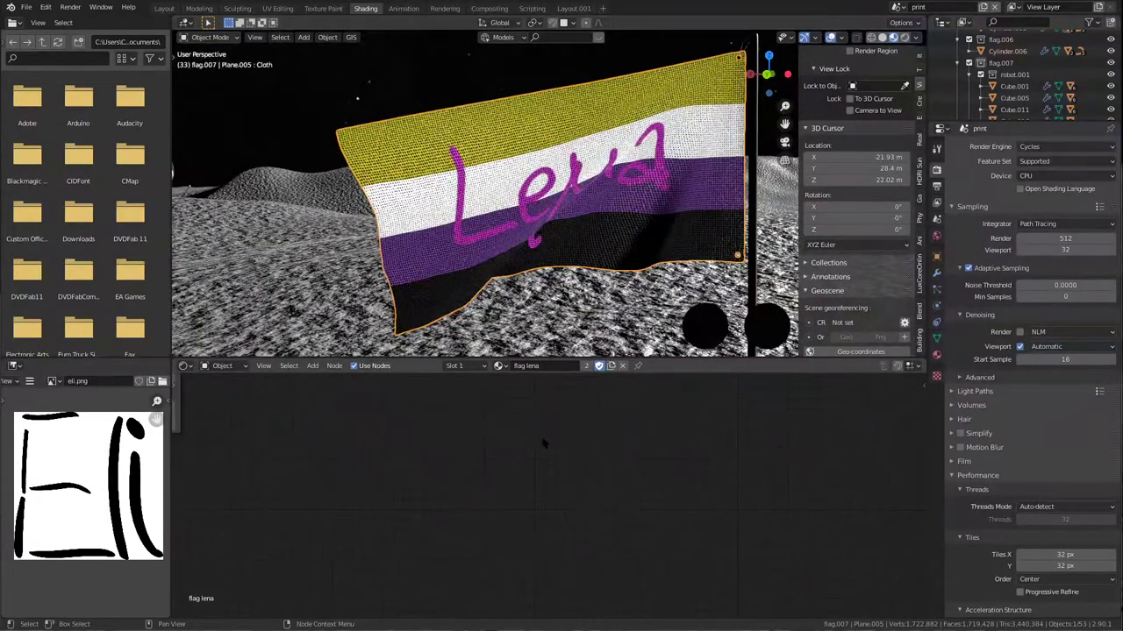
{"action": "key", "text": "Home"}
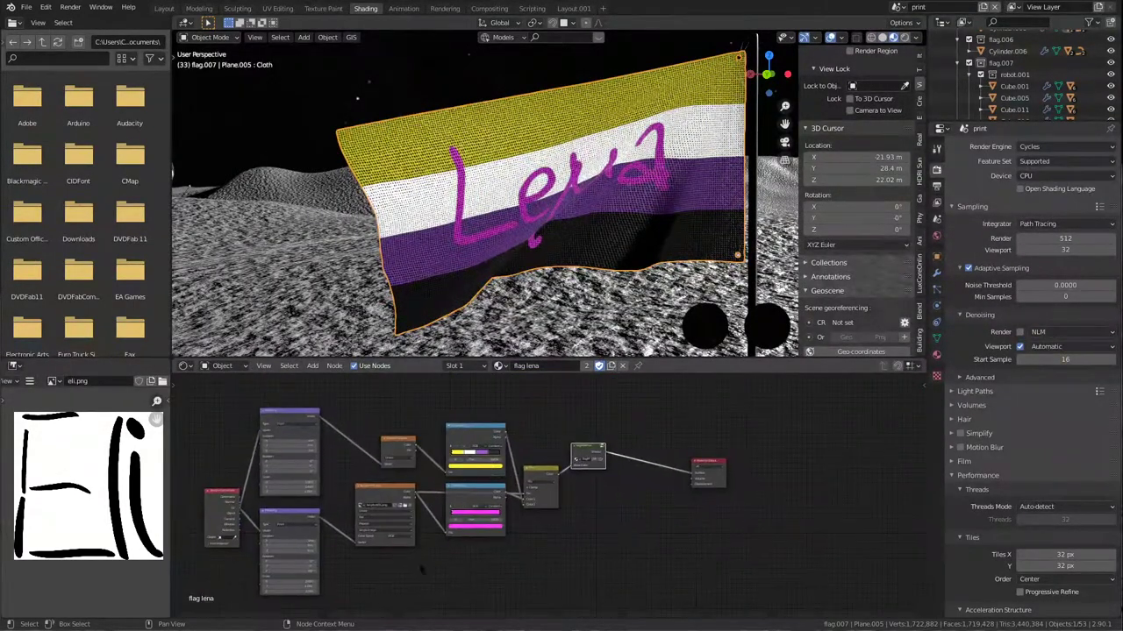
Select the genderfluid flag and frame both its cloth and its material nodes for inspection.
{"action": "scroll", "coordinate": [543, 195], "scroll_direction": "down", "scroll_amount": 14}
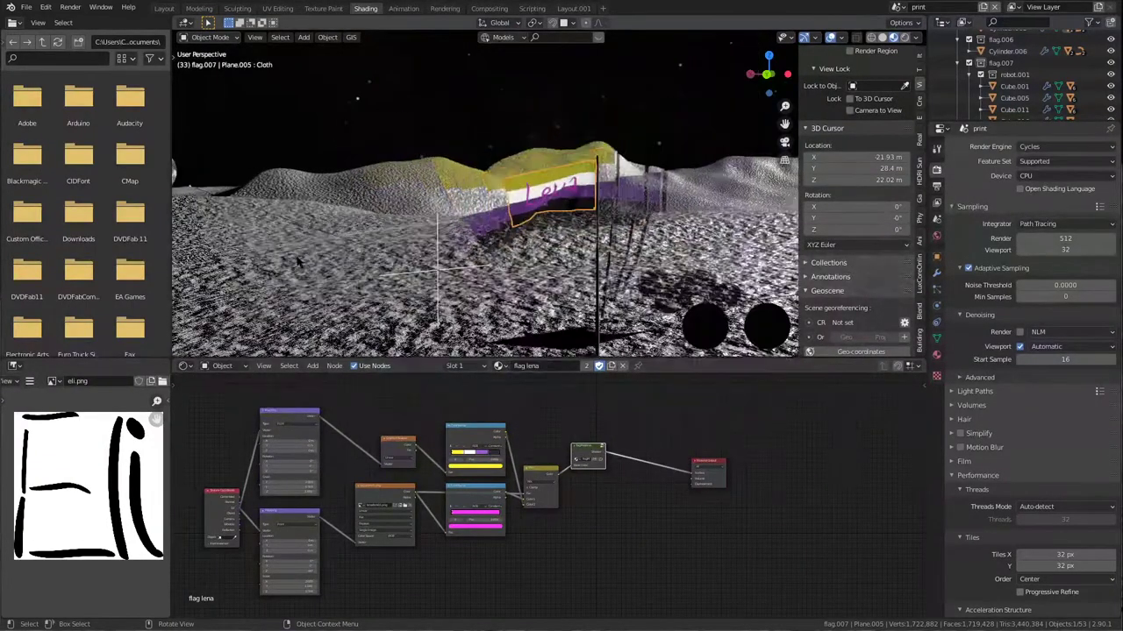
{"action": "left_click", "coordinate": [289, 219]}
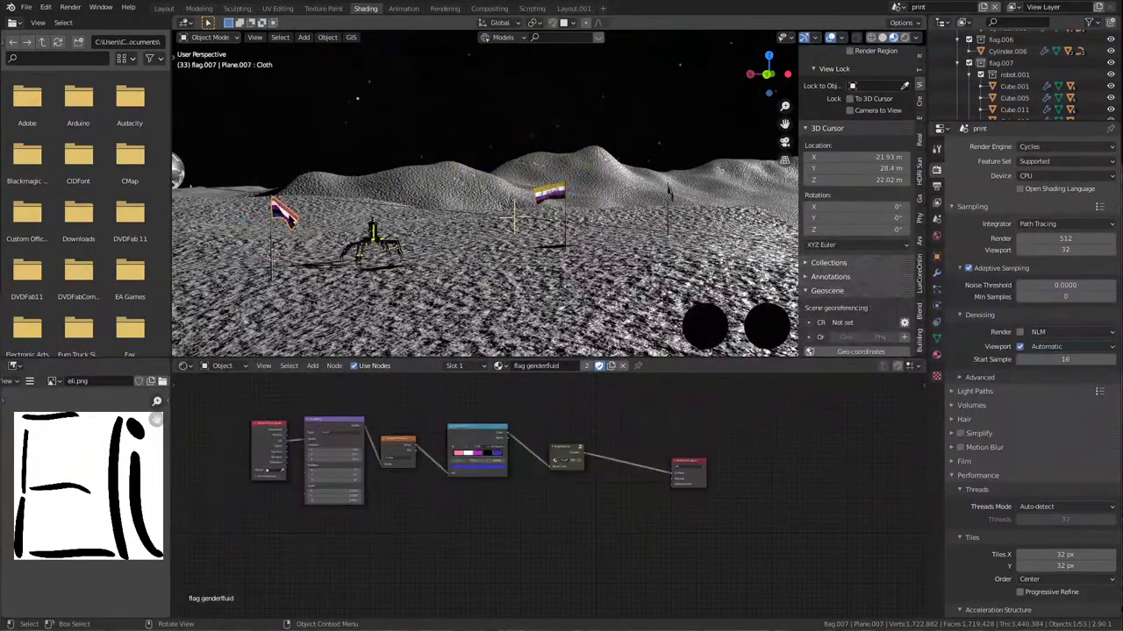
{"action": "key", "text": "KP_Decimal"}
{"action": "key", "text": "Home"}
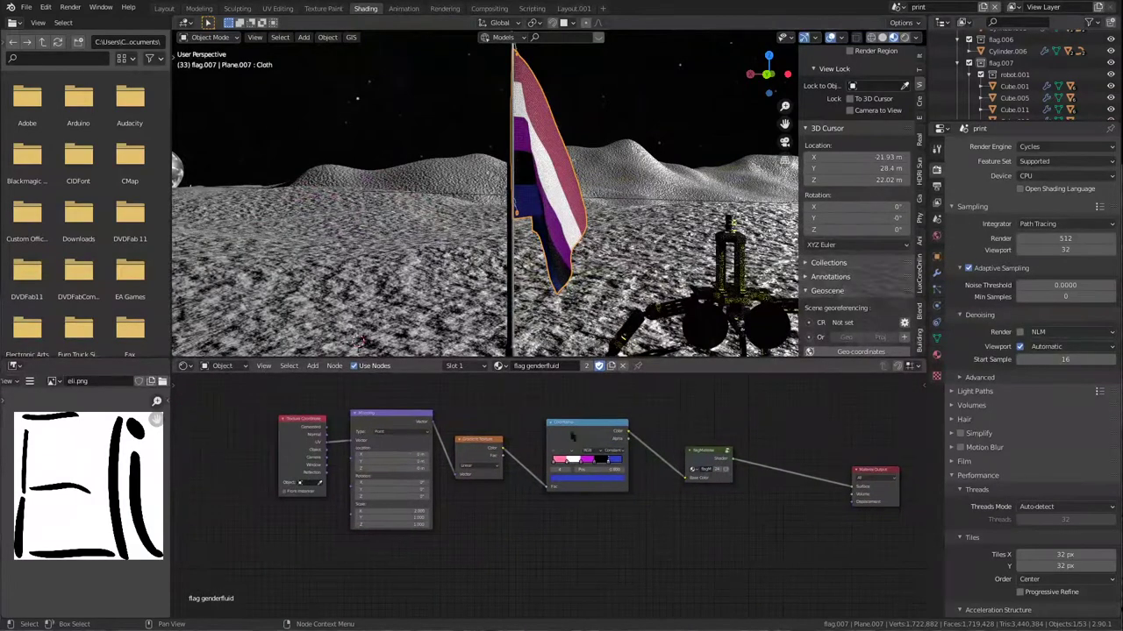
{"action": "scroll", "coordinate": [683, 204], "scroll_direction": "down", "scroll_amount": 8}
{"action": "scroll", "coordinate": [682, 205], "scroll_direction": "down", "scroll_amount": 4}
{"action": "scroll", "coordinate": [682, 204], "scroll_direction": "up", "scroll_amount": 13}
{"action": "middle_click_drag", "start_coordinate": [683, 205], "coordinate": [680, 205]}
{"action": "middle_click_drag", "start_coordinate": [605, 214], "coordinate": [561, 210]}
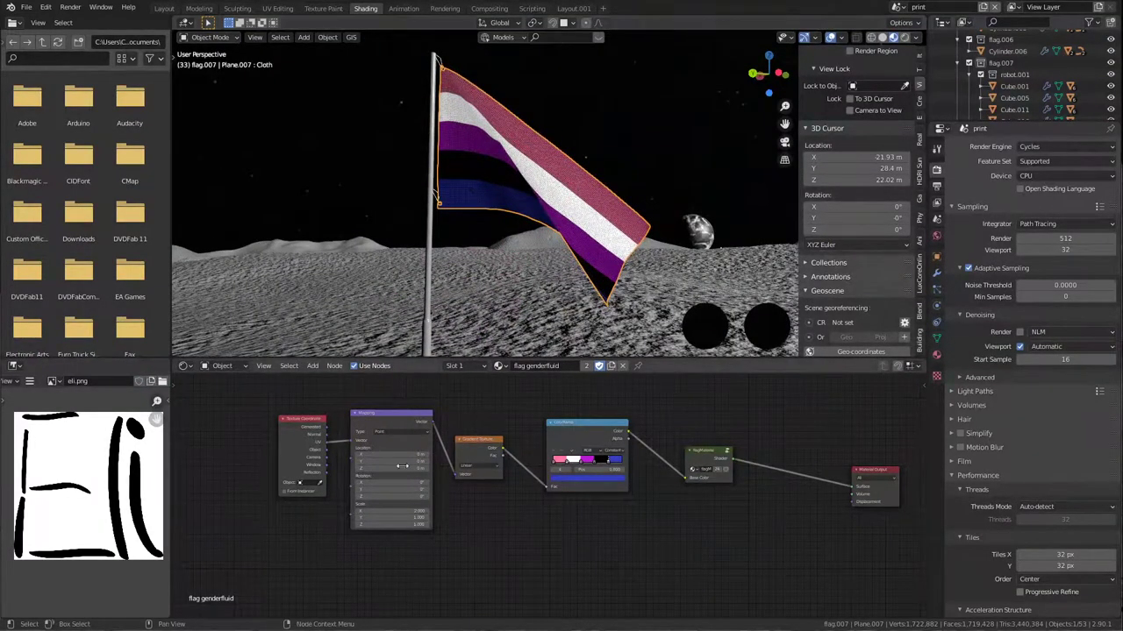
{"action": "scroll", "coordinate": [465, 465], "scroll_direction": "up", "scroll_amount": 4}
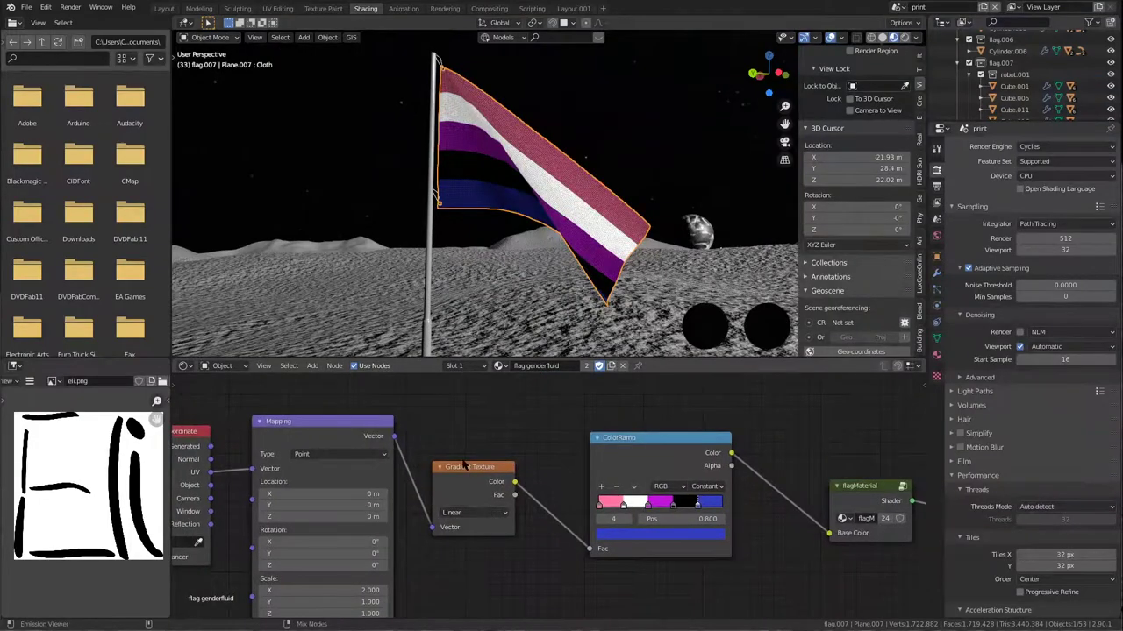
Preview the Gradient Texture on the genderfluid flag, followed by the Texture Coordinate outputs up to UV.
{"action": "left_click", "coordinate": [495, 485], "text": "ctrl+shift"}
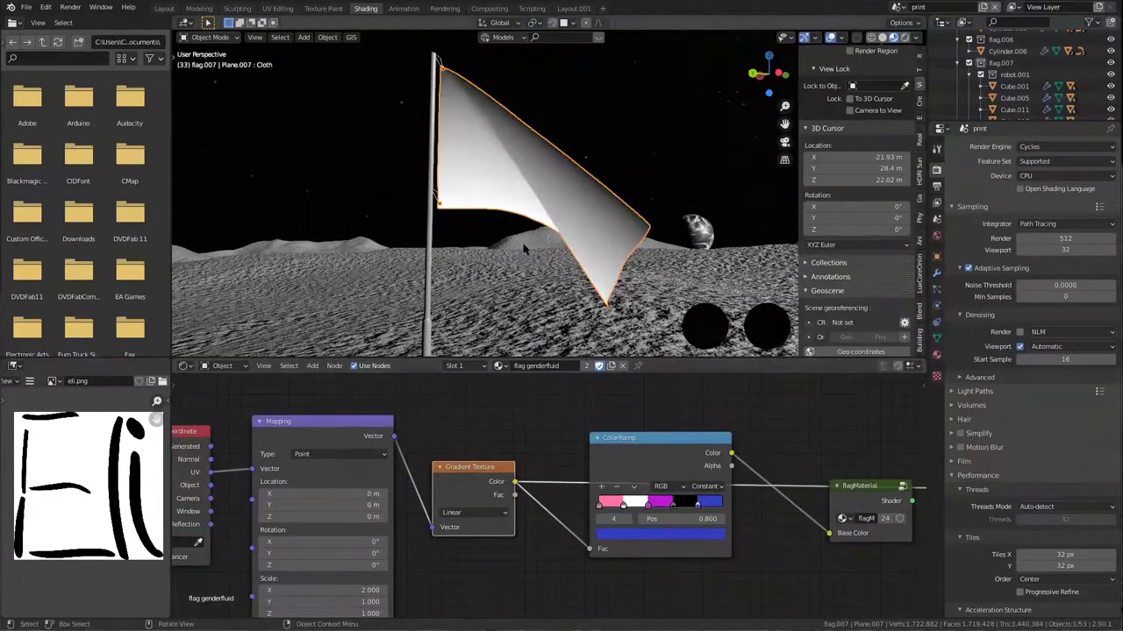
{"action": "middle_click_drag", "start_coordinate": [552, 228], "coordinate": [553, 307]}
{"action": "middle_click_drag", "start_coordinate": [333, 430], "coordinate": [418, 431]}
{"action": "left_click", "coordinate": [272, 450], "text": "ctrl+shift"}
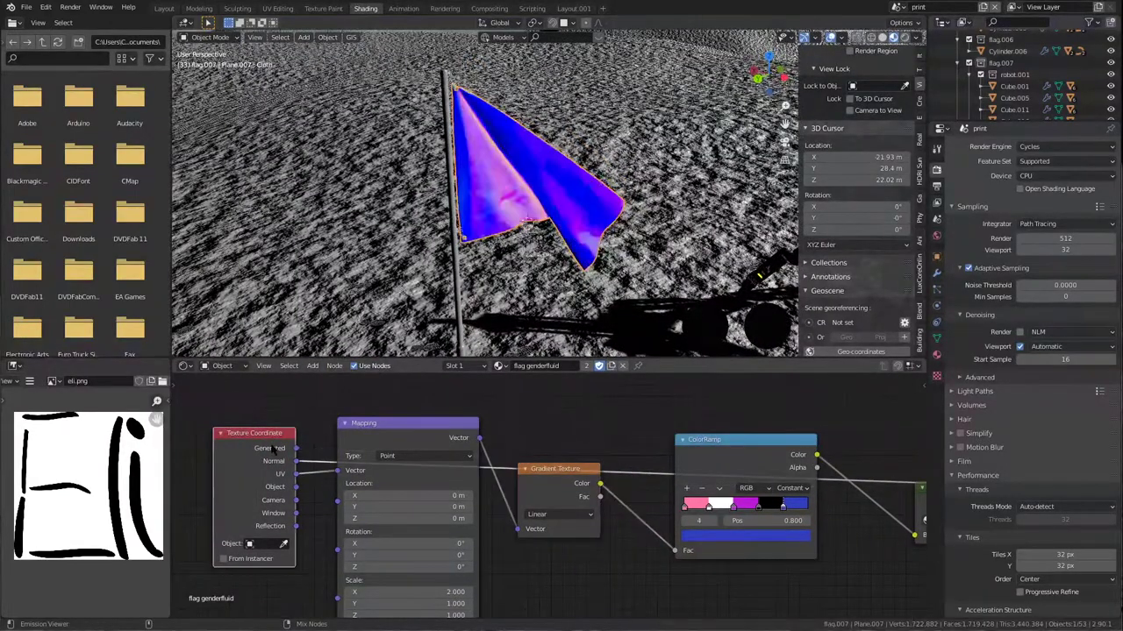
{"action": "left_click", "coordinate": [272, 450], "text": "ctrl+shift"}
{"action": "left_click", "coordinate": [272, 450], "text": "ctrl+shift"}
{"action": "middle_click_drag", "start_coordinate": [522, 207], "coordinate": [537, 178]}
{"action": "key", "text": "Tab"}
{"action": "key", "text": "Tab"}
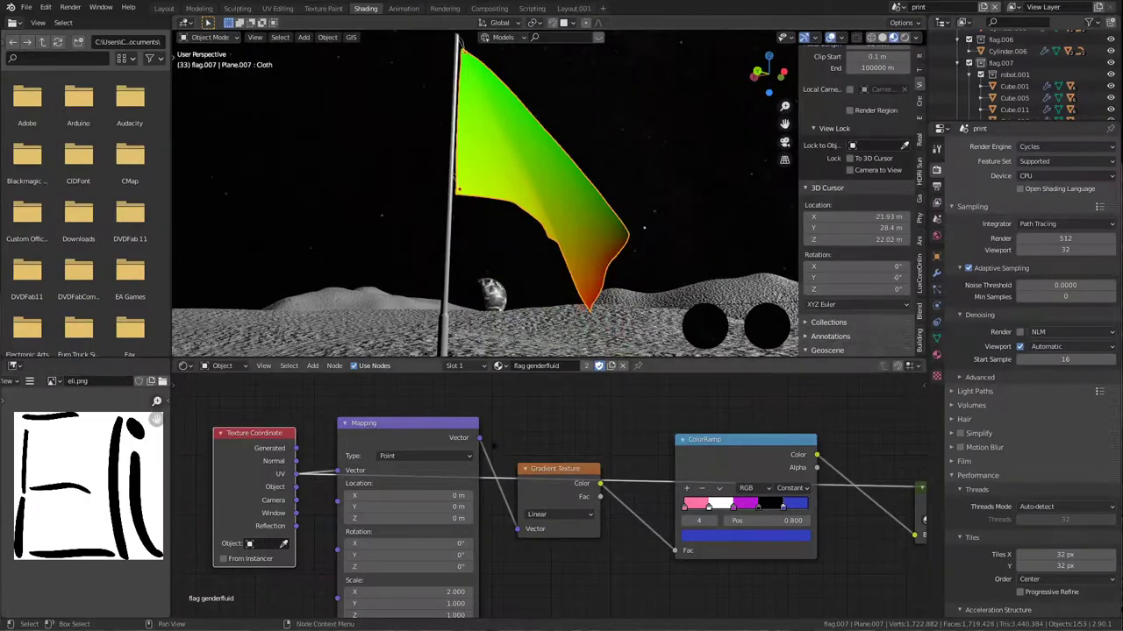
Preview the Mapping, Gradient Texture and ColorRamp node outputs in turn on the genderfluid flag.
{"action": "middle_click_drag", "start_coordinate": [571, 454], "coordinate": [469, 453]}
{"action": "left_click", "coordinate": [342, 431], "text": "ctrl+shift"}
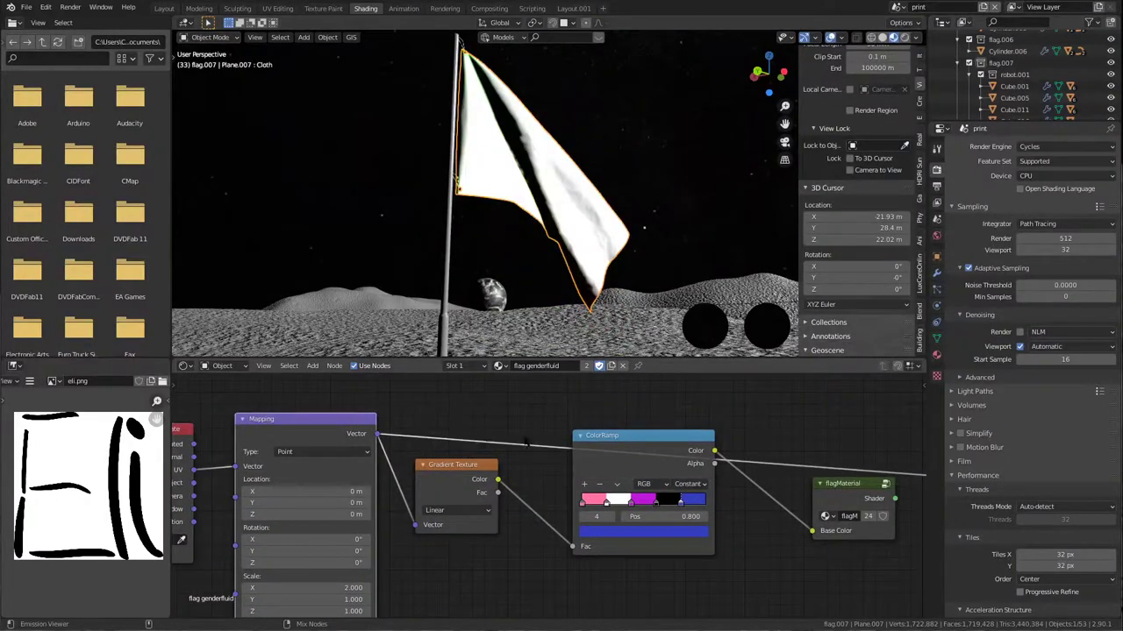
{"action": "left_click", "coordinate": [447, 480], "text": "ctrl+shift"}
{"action": "scroll", "coordinate": [576, 466], "scroll_direction": "down", "scroll_amount": 2}
{"action": "middle_click_drag", "start_coordinate": [575, 464], "coordinate": [541, 462]}
{"action": "left_click", "coordinate": [621, 464], "text": "ctrl+shift"}
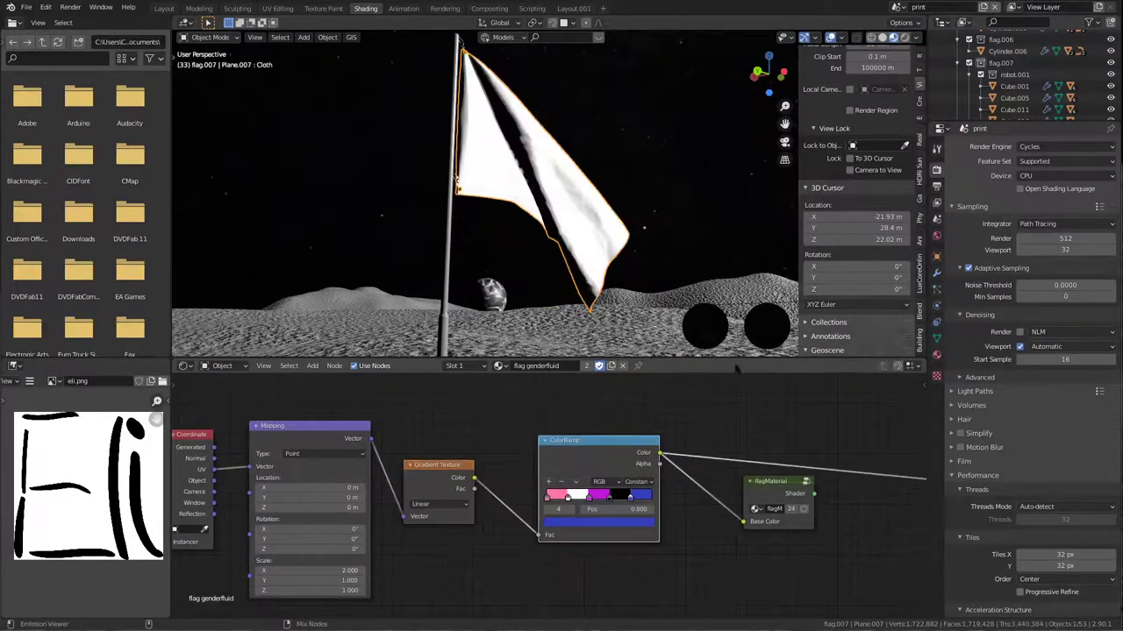
{"action": "middle_click_drag", "start_coordinate": [580, 191], "coordinate": [533, 176]}
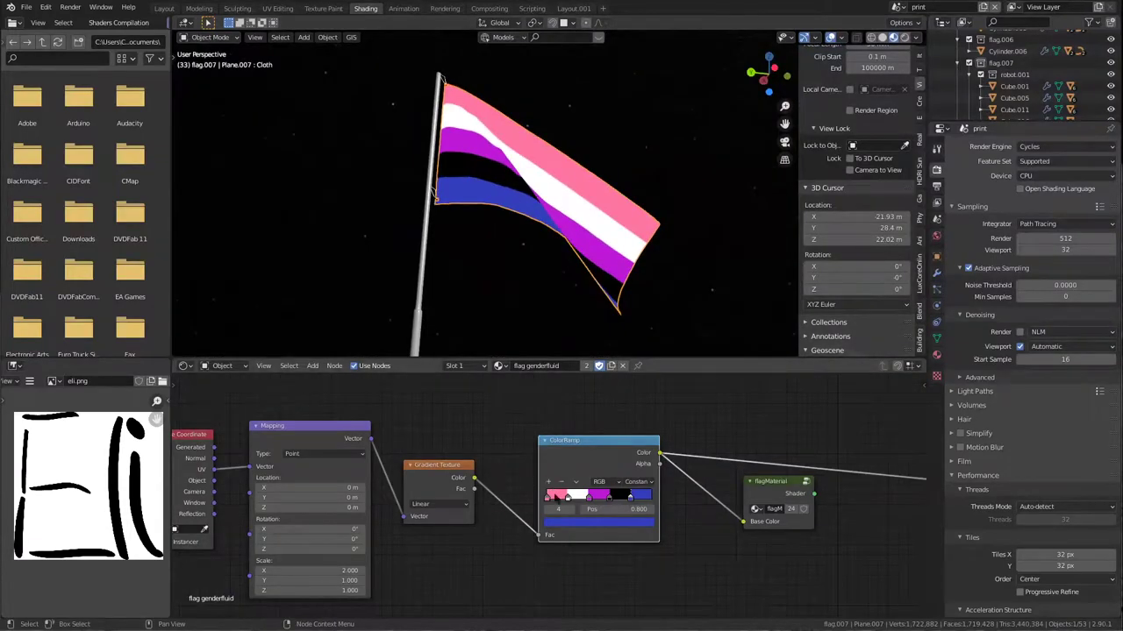
{"action": "scroll", "coordinate": [747, 487], "scroll_direction": "up", "scroll_amount": 2}
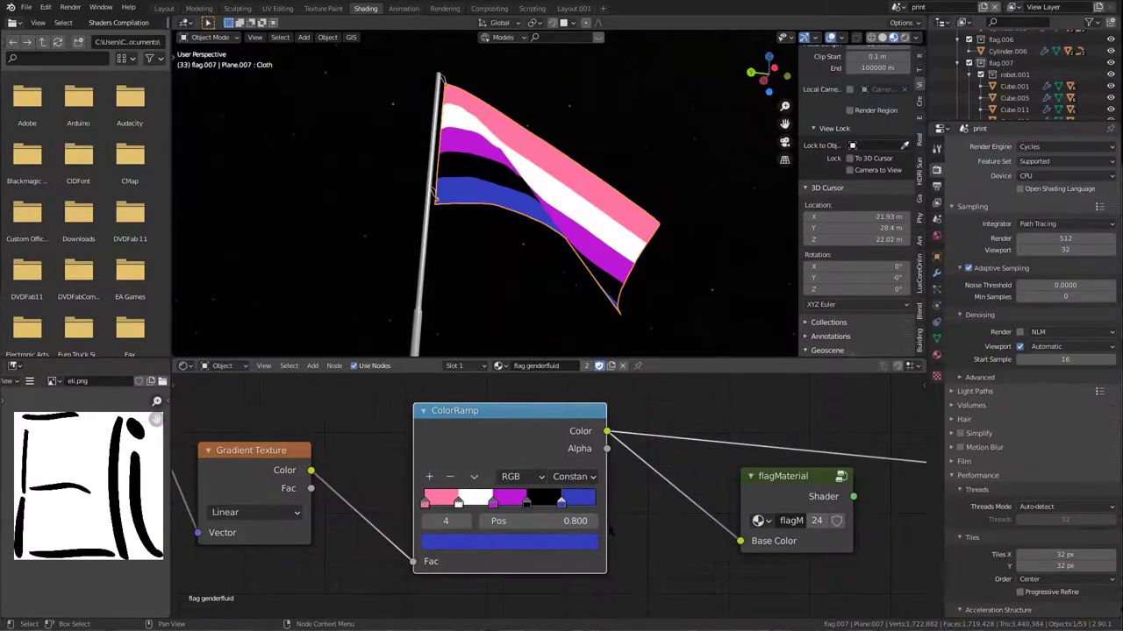
Duplicate the flag's genderfluid material as a new single-user copy and name it "flag austria".
{"action": "left_click", "coordinate": [602, 365]}
{"action": "left_click", "coordinate": [592, 366]}
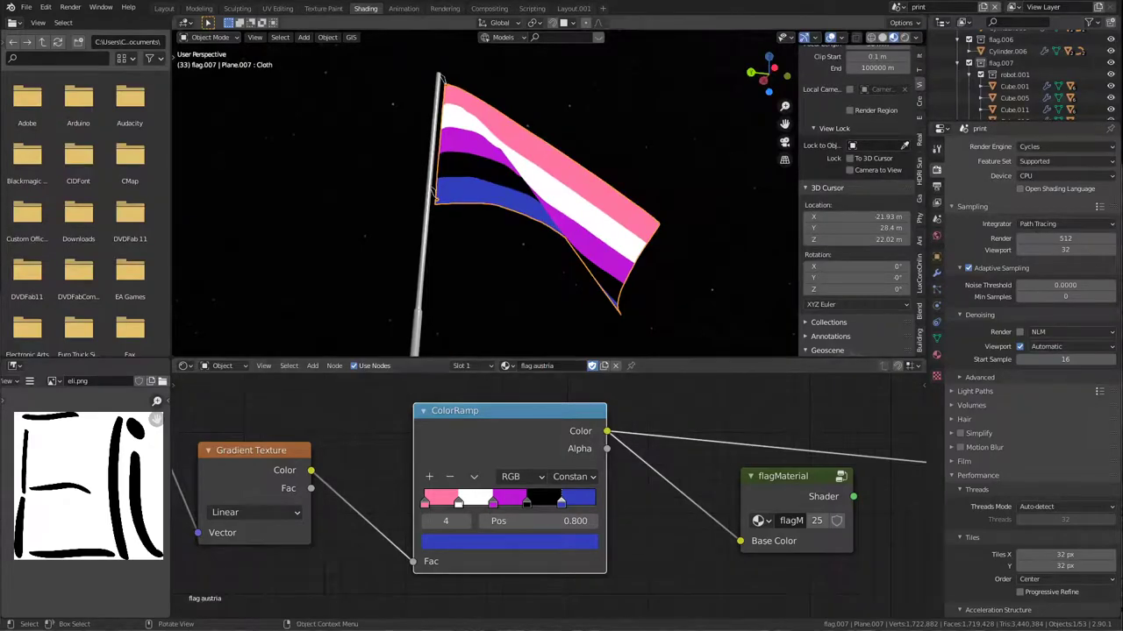
{"action": "key", "text": "Return"}
Remove the white, black, blue and purple stops from the ColorRamp, keeping only the pink stop at position 0.
{"action": "scroll", "coordinate": [415, 517], "scroll_direction": "up", "scroll_amount": 2}
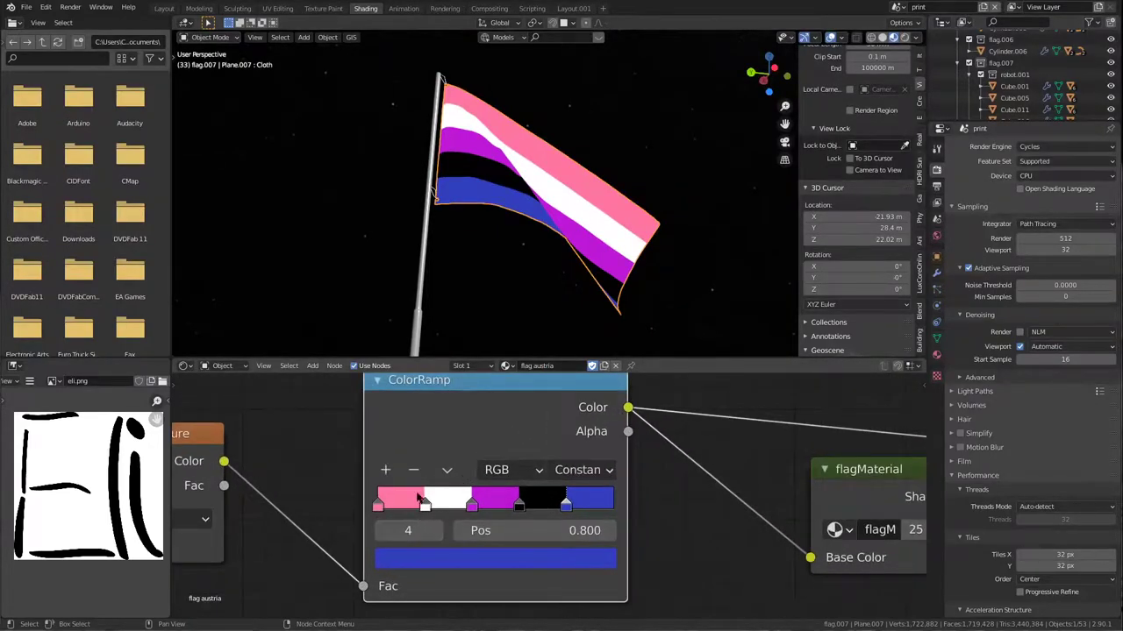
{"action": "left_click", "coordinate": [423, 500]}
{"action": "left_click", "coordinate": [417, 472]}
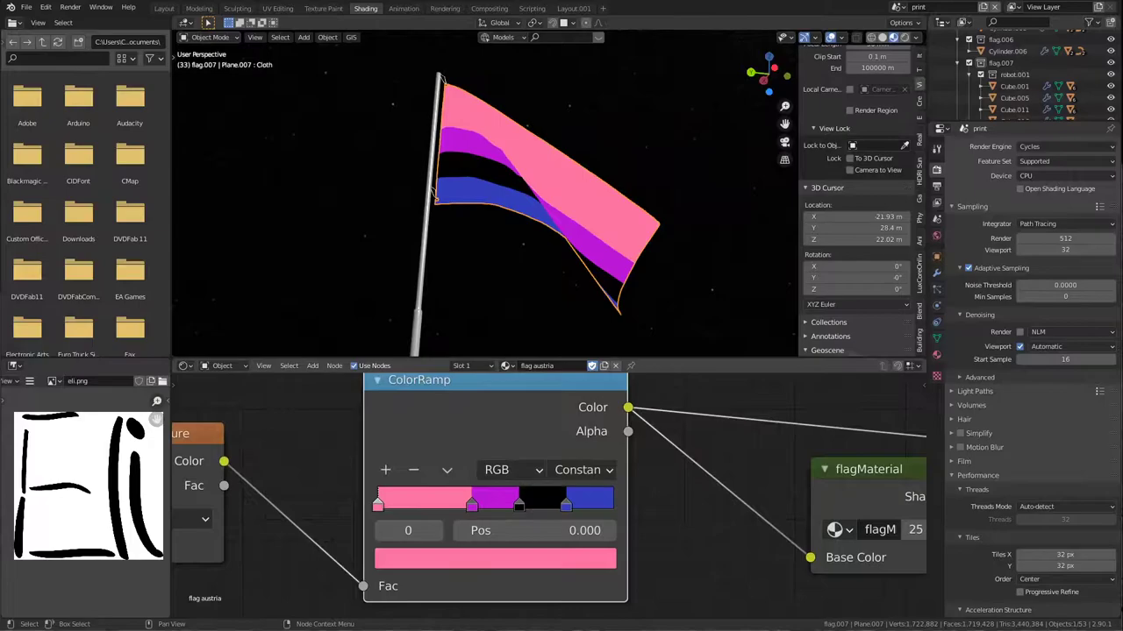
{"action": "left_click", "coordinate": [520, 503]}
{"action": "left_click", "coordinate": [415, 472]}
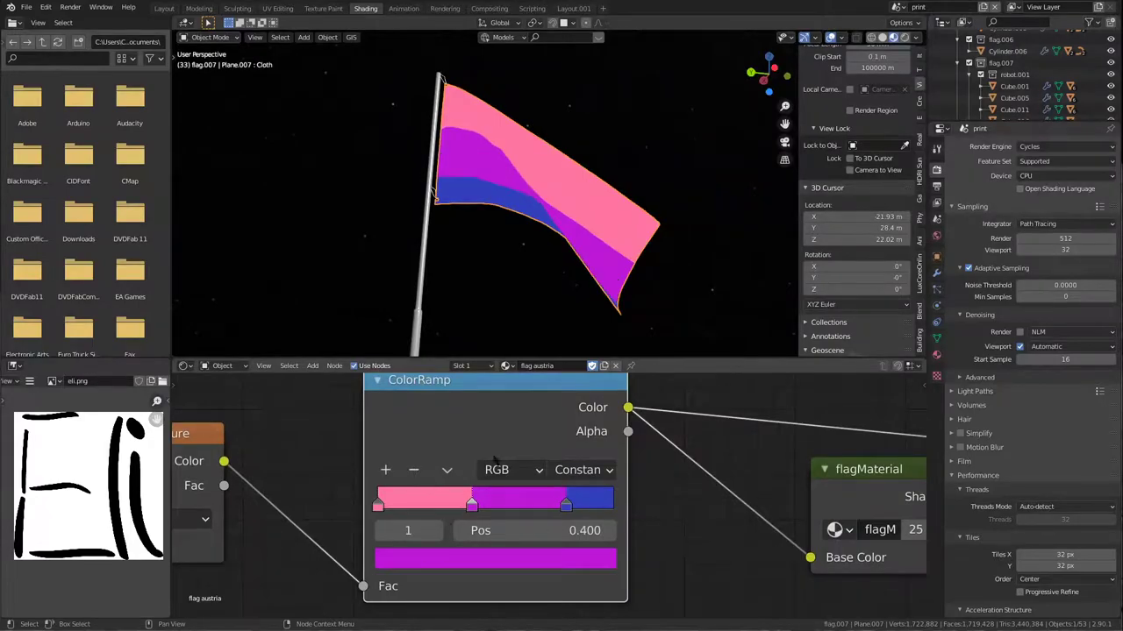
{"action": "left_click", "coordinate": [567, 504]}
{"action": "left_click", "coordinate": [414, 470]}
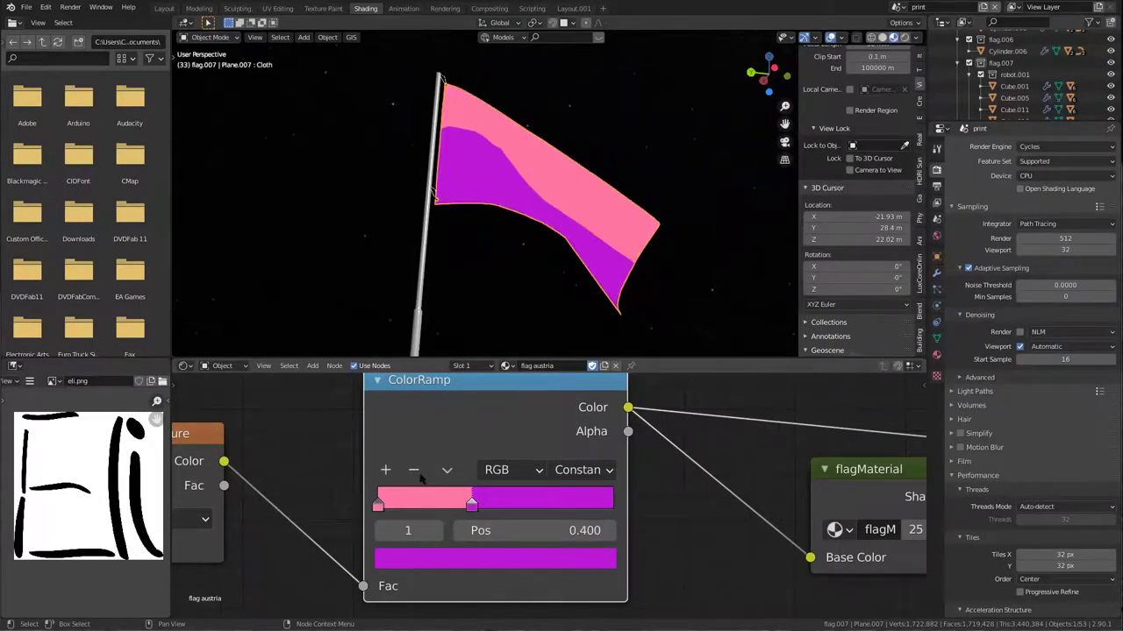
{"action": "left_click", "coordinate": [414, 471]}
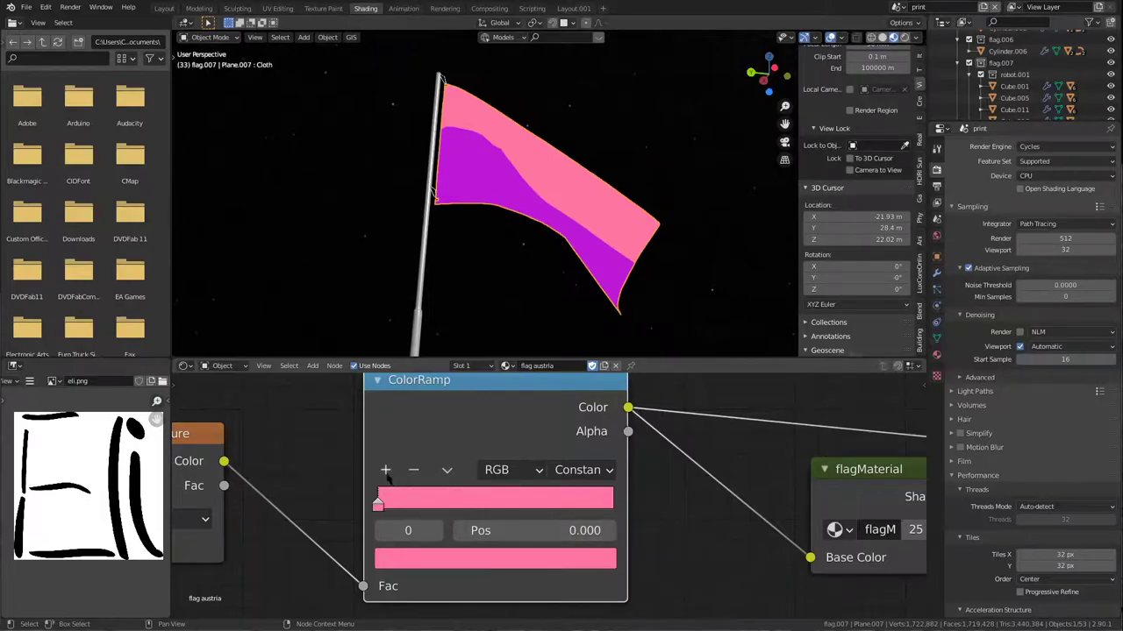
Add two color stops to the ColorRamp at positions 1/3 and 2/3.
{"action": "left_click", "coordinate": [385, 470]}
{"action": "left_click", "coordinate": [525, 536]}
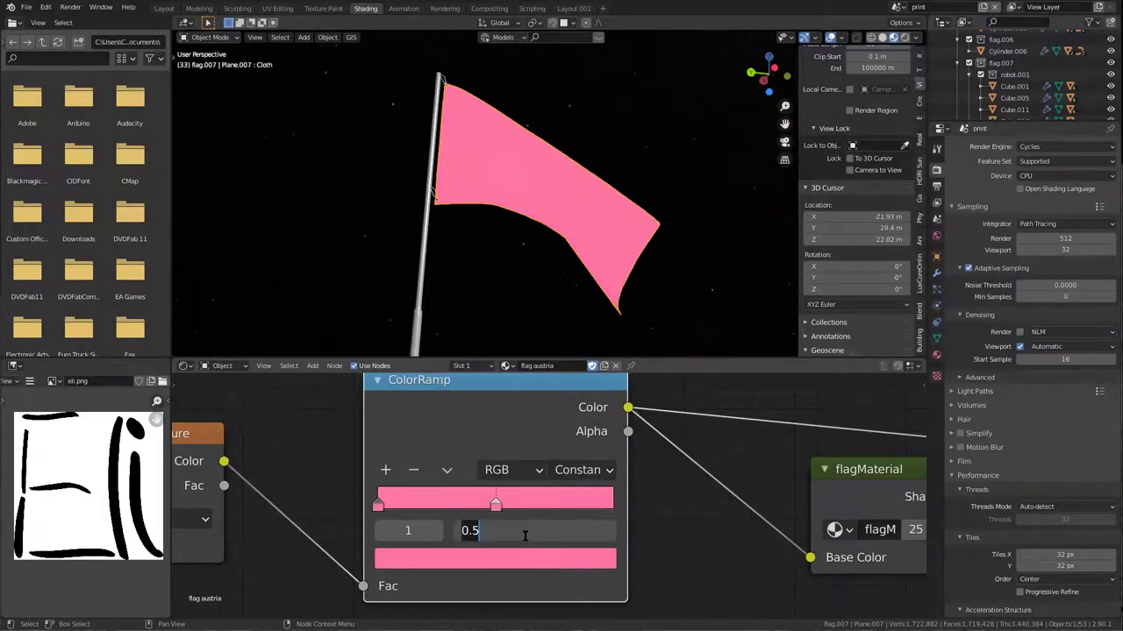
{"action": "type", "text": "1"}
{"action": "type", "text": "/2"}
{"action": "key", "text": "Return"}
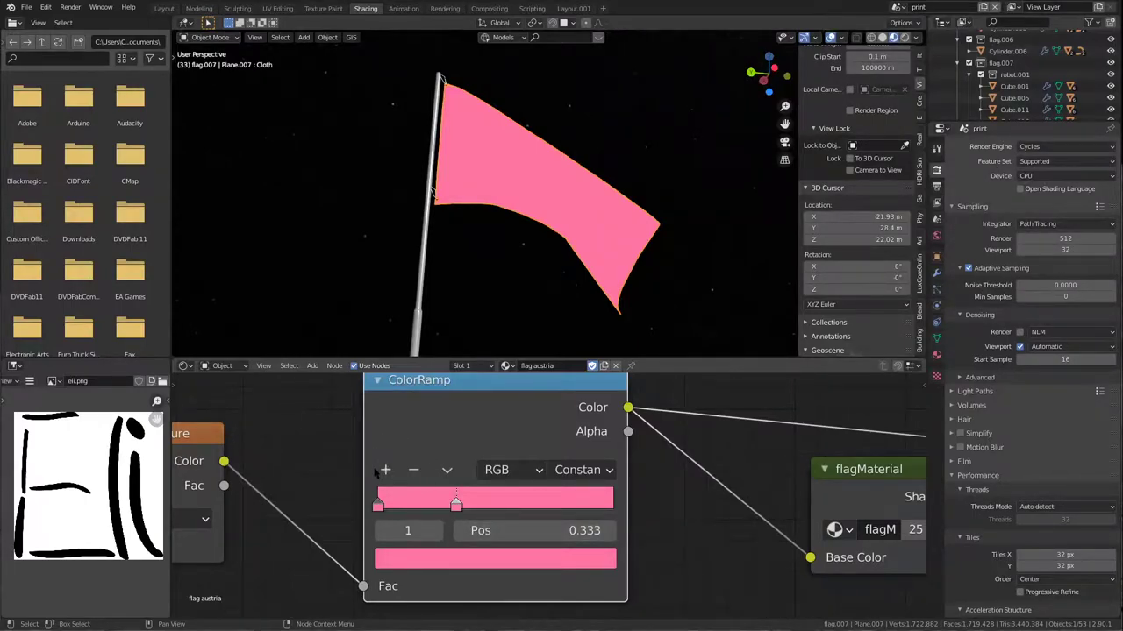
{"action": "left_click", "coordinate": [385, 470]}
{"action": "left_click", "coordinate": [545, 530]}
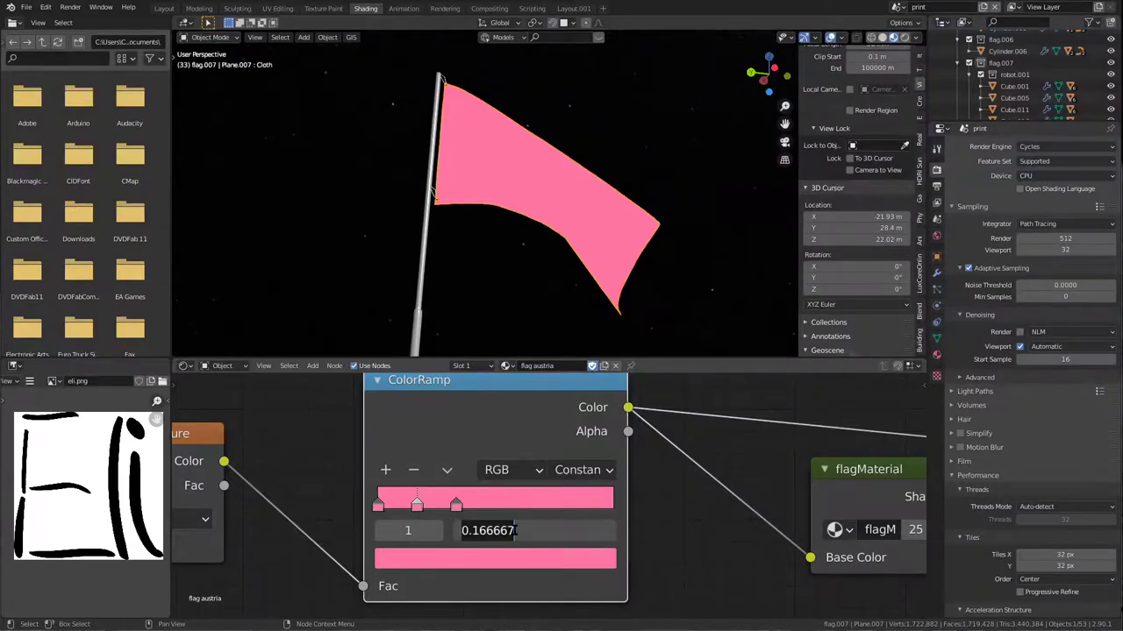
{"action": "type", "text": "2/3"}
{"action": "key", "text": "Return"}
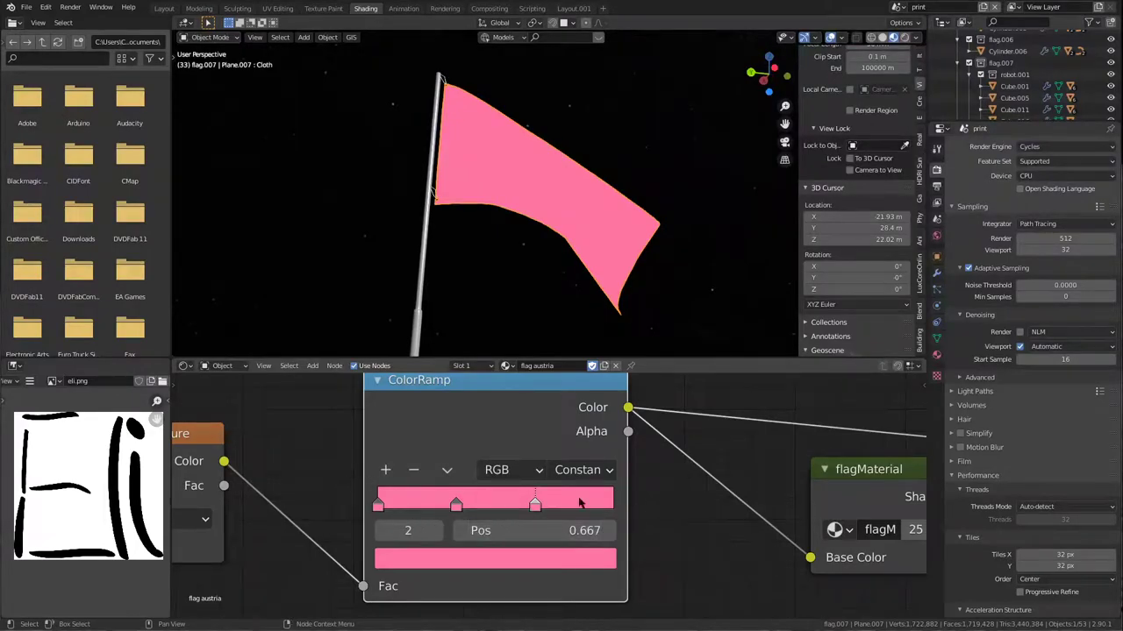
Color the ColorRamp's first stop saturated red and apply the same red to the stop at 0.667.
{"action": "left_click", "coordinate": [379, 507]}
{"action": "left_click", "coordinate": [527, 530]}
{"action": "left_click", "coordinate": [455, 564]}
{"action": "left_click", "coordinate": [459, 556]}
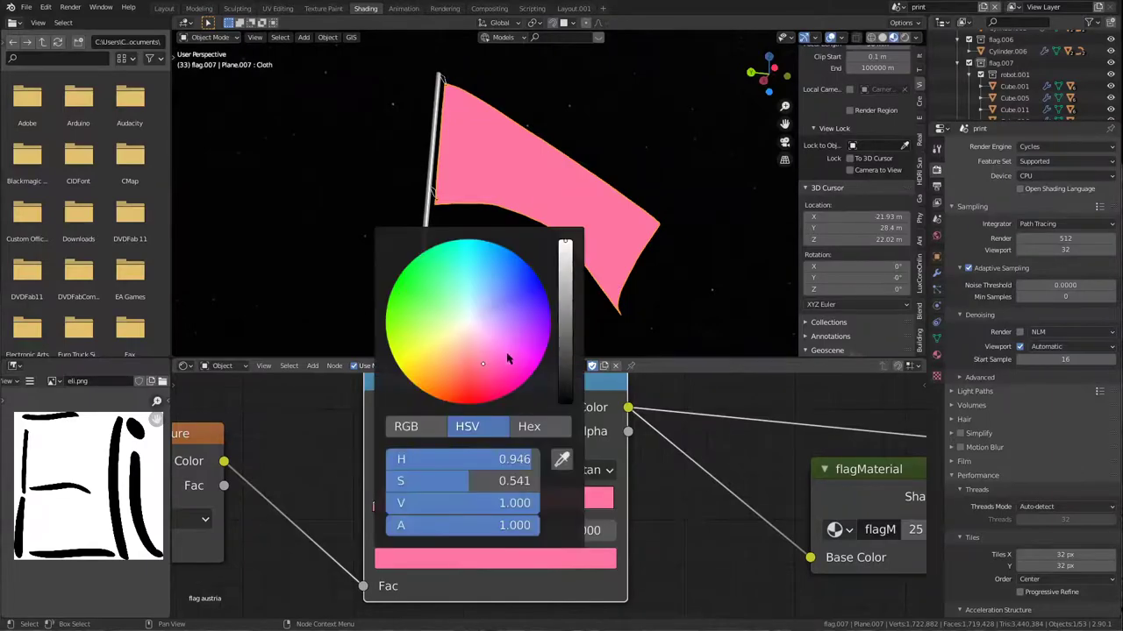
{"action": "left_click_drag", "start_coordinate": [468, 392], "coordinate": [462, 405]}
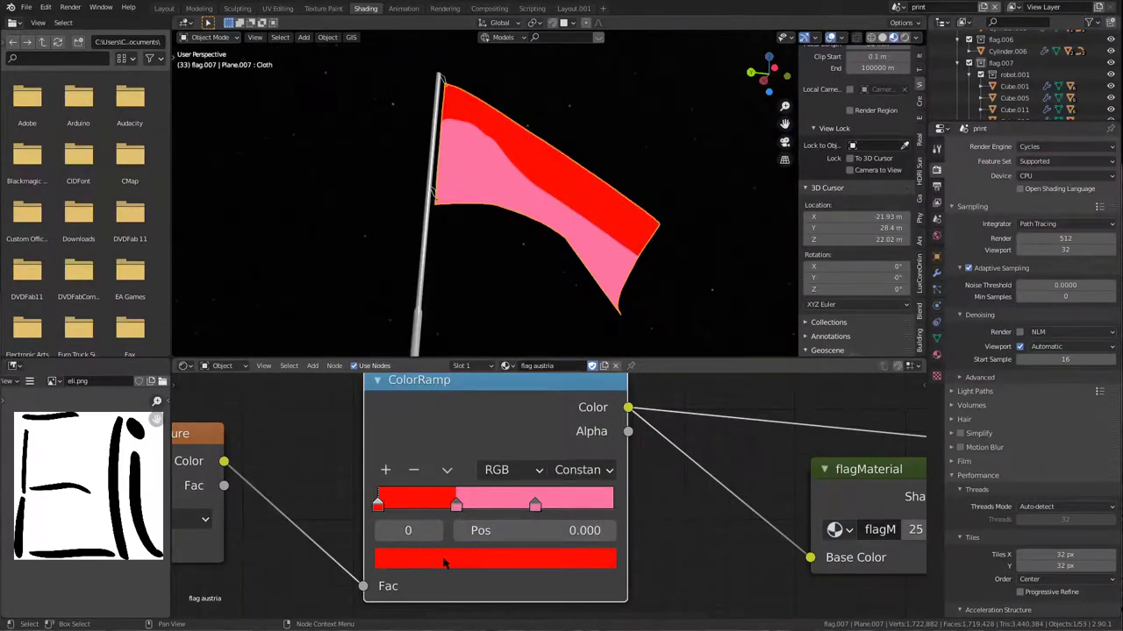
{"action": "left_click", "coordinate": [534, 506]}
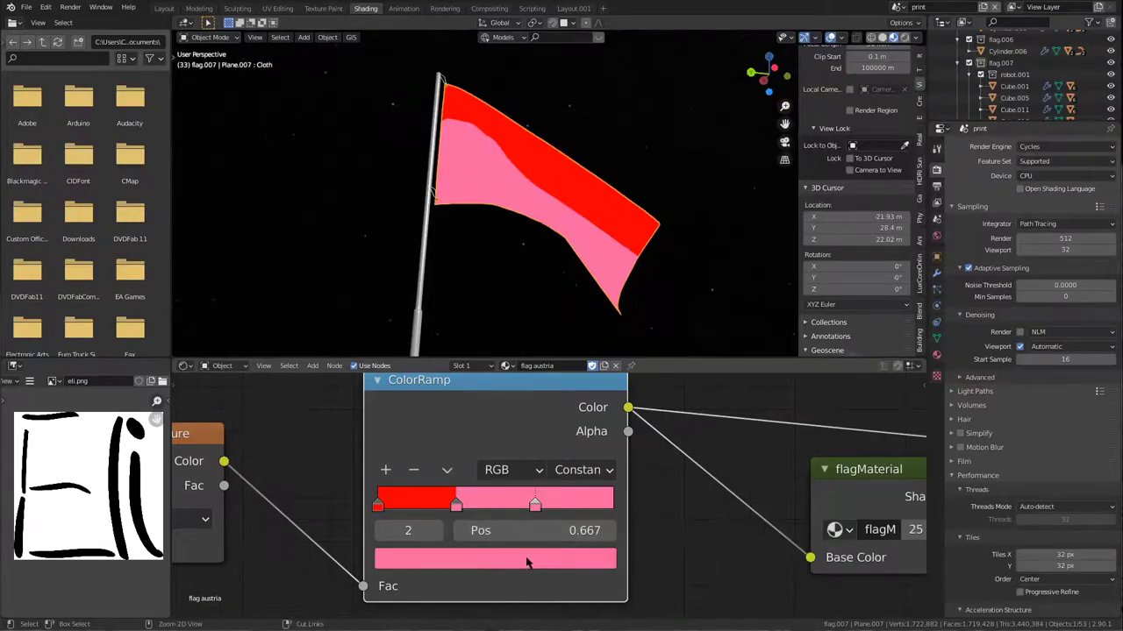
{"action": "key", "text": "ctrl+v"}
Make the ColorRamp's middle stop white by setting its saturation to 0.
{"action": "left_click", "coordinate": [456, 506]}
{"action": "left_click", "coordinate": [483, 560]}
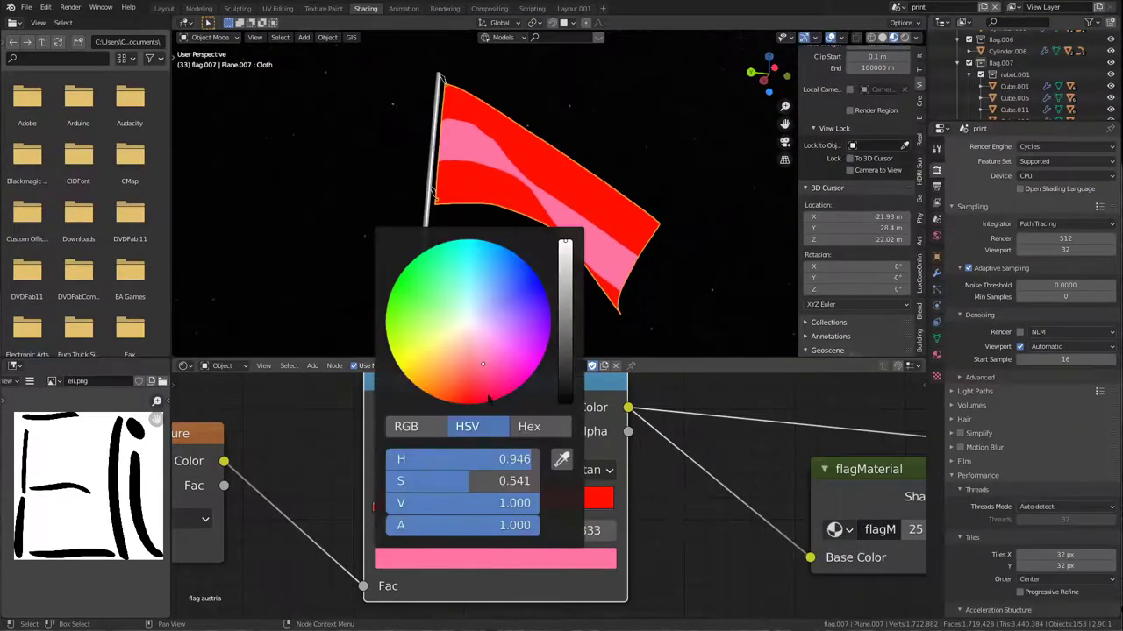
{"action": "left_click_drag", "start_coordinate": [475, 487], "coordinate": [382, 486]}
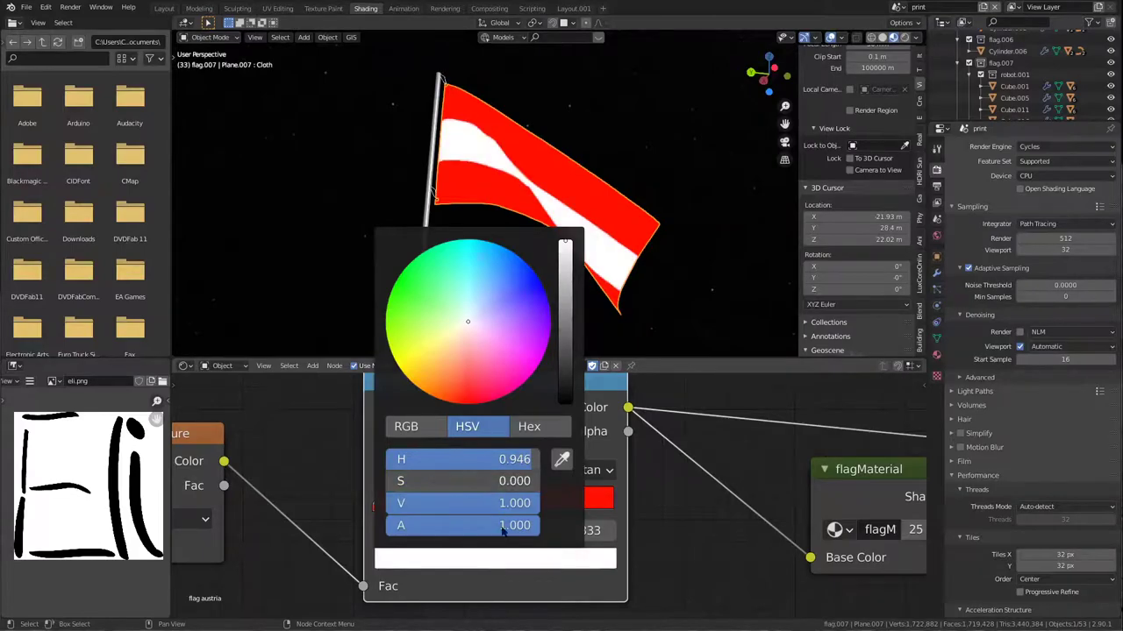
Connect the flagMaterial group's Shader output to the Material Output and inspect the woven cloth on the flag.
{"action": "middle_click_drag", "start_coordinate": [659, 233], "coordinate": [594, 257]}
{"action": "scroll", "coordinate": [772, 515], "scroll_direction": "down", "scroll_amount": 4}
{"action": "middle_click_drag", "start_coordinate": [860, 501], "coordinate": [631, 476]}
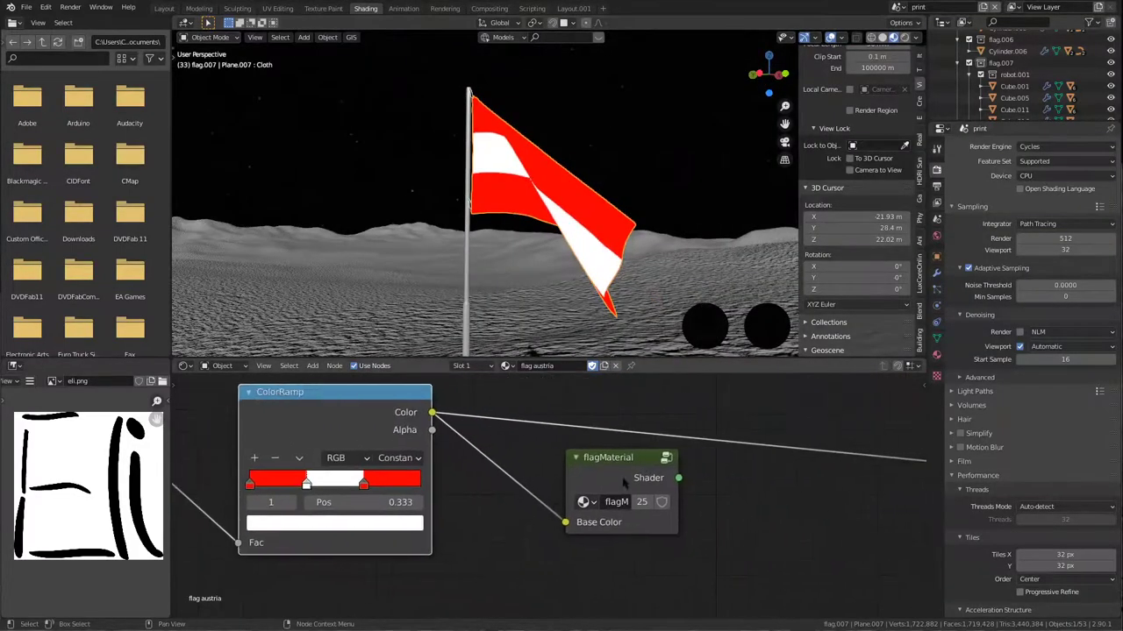
{"action": "left_click", "coordinate": [627, 456], "text": "ctrl+shift"}
{"action": "scroll", "coordinate": [597, 255], "scroll_direction": "up", "scroll_amount": 3}
{"action": "left_click_drag", "start_coordinate": [597, 255], "coordinate": [640, 237]}
{"action": "scroll", "coordinate": [664, 215], "scroll_direction": "up", "scroll_amount": 5}
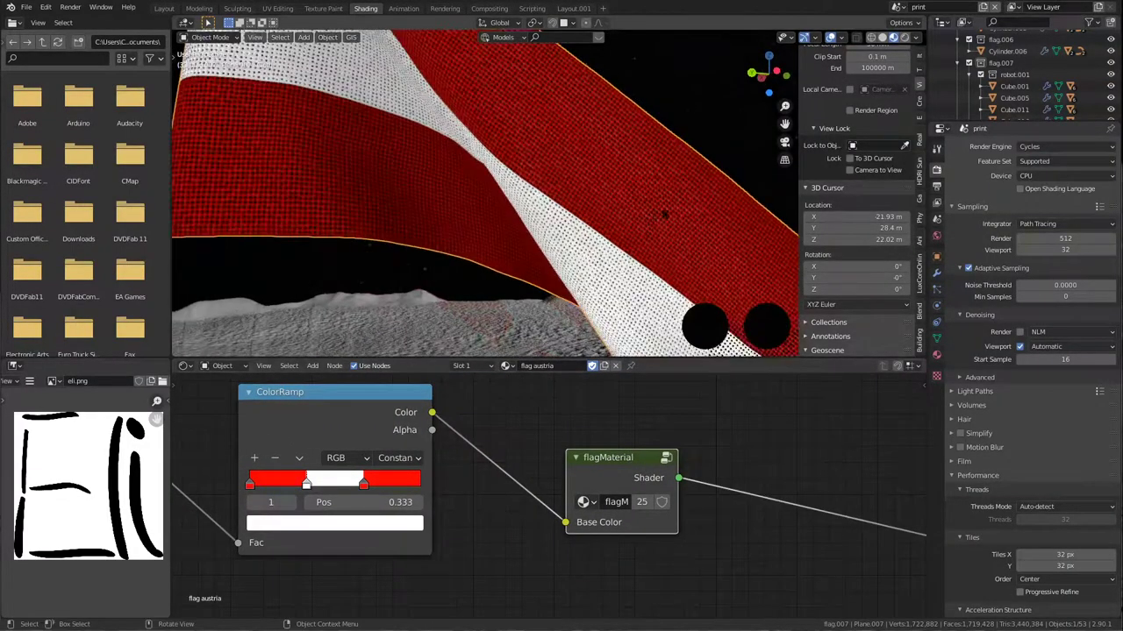
{"action": "middle_click_drag", "start_coordinate": [664, 214], "coordinate": [535, 260]}
{"action": "scroll", "coordinate": [558, 273], "scroll_direction": "down", "scroll_amount": 3}
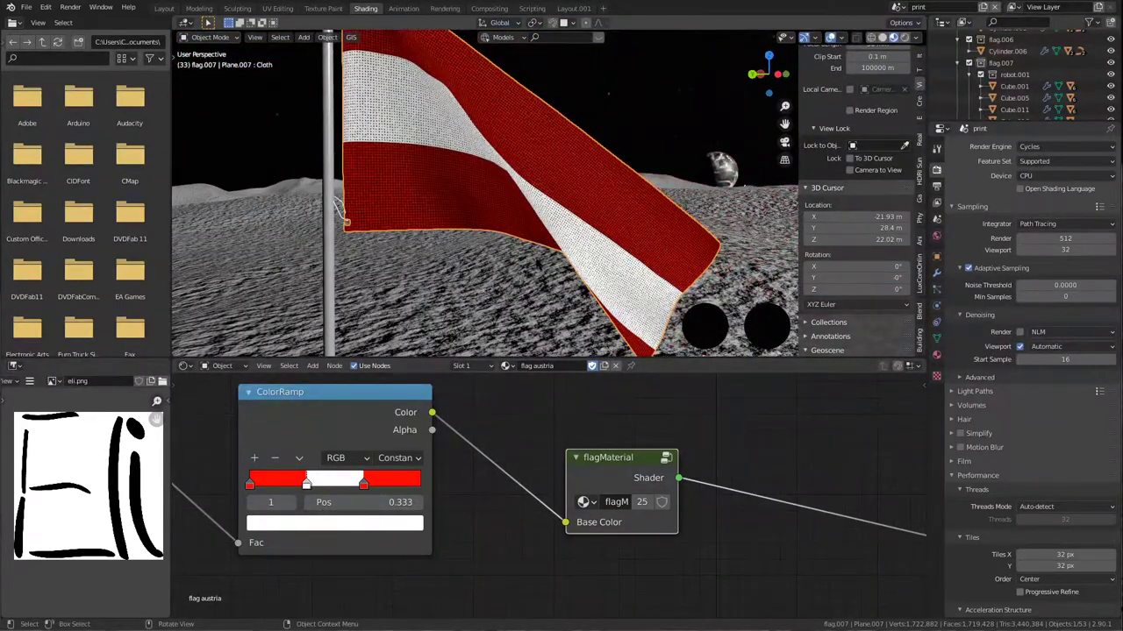
Check the Austrian flag in Rendered shading, return to Material Preview and save the file.
{"action": "key", "text": "z"}
{"action": "left_click", "coordinate": [535, 136]}
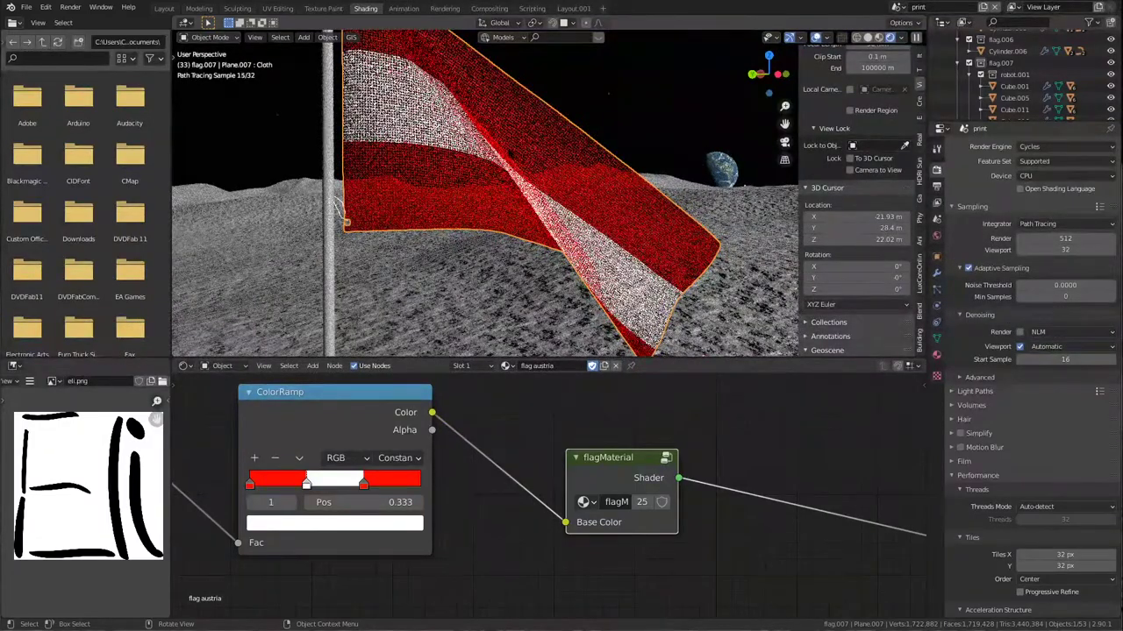
{"action": "key", "text": "z"}
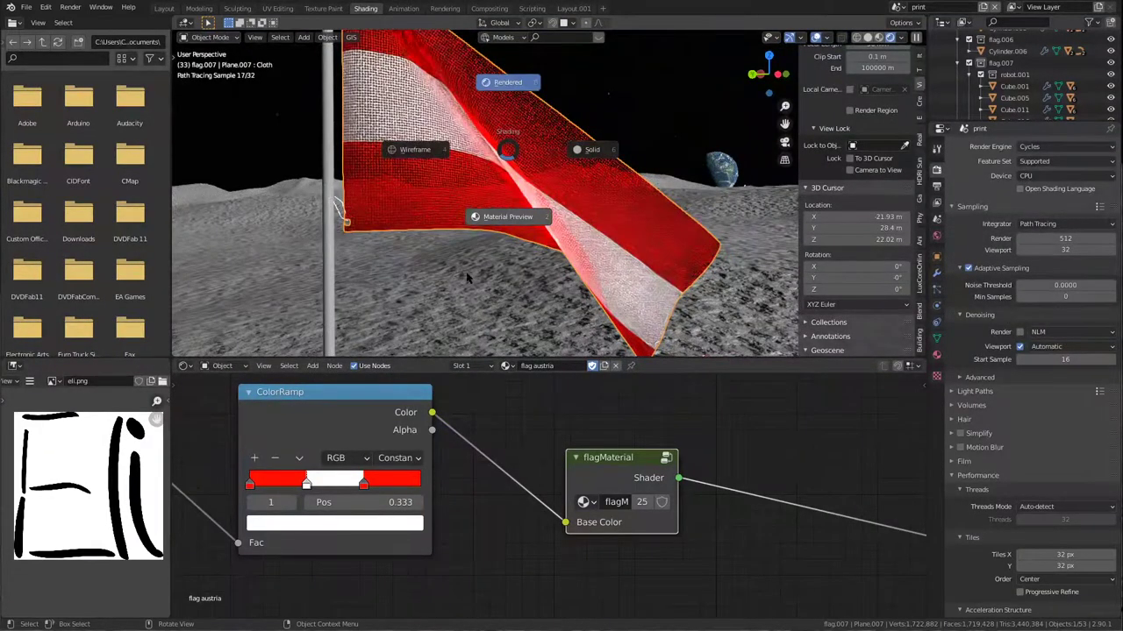
{"action": "left_click", "coordinate": [468, 278]}
{"action": "key", "text": "ctrl+s"}
Enter the flagMaterial node group and examine its Texture Coordinate, Mapping and Voronoi Texture nodes.
{"action": "scroll", "coordinate": [547, 461], "scroll_direction": "down", "scroll_amount": 2}
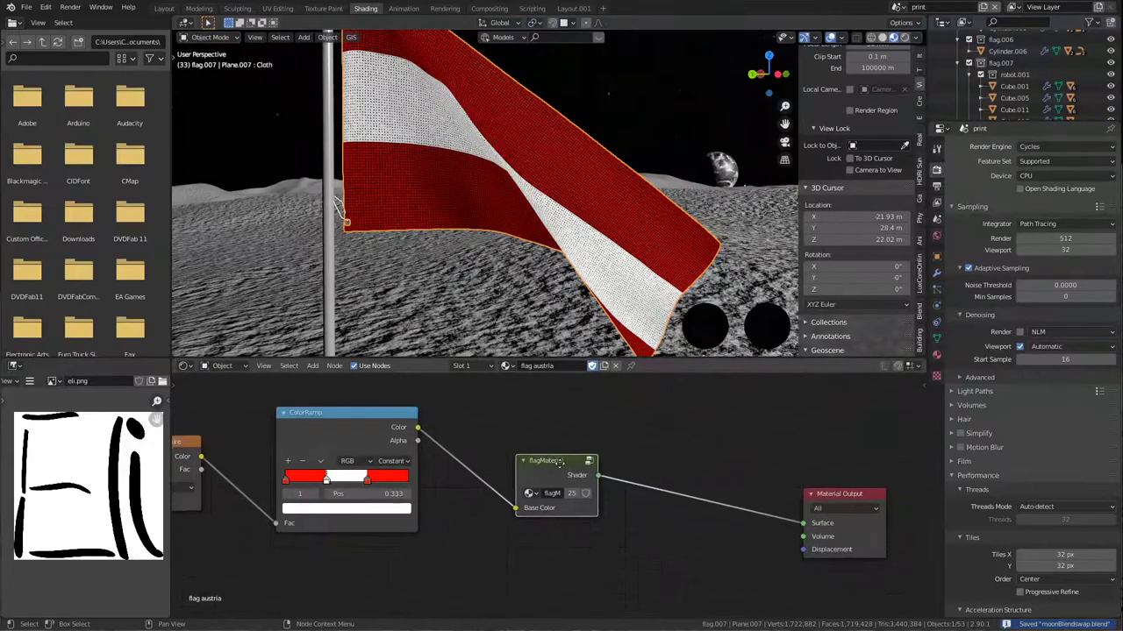
{"action": "scroll", "coordinate": [547, 461], "scroll_direction": "up", "scroll_amount": 3}
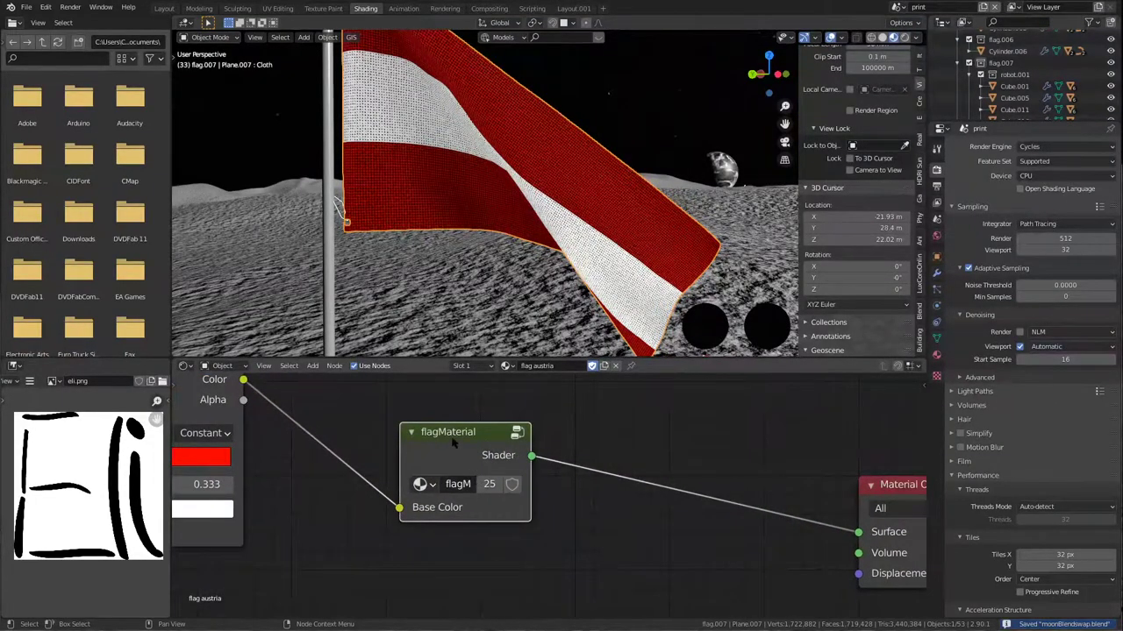
{"action": "scroll", "coordinate": [506, 474], "scroll_direction": "up", "scroll_amount": 2}
{"action": "key", "text": "Tab"}
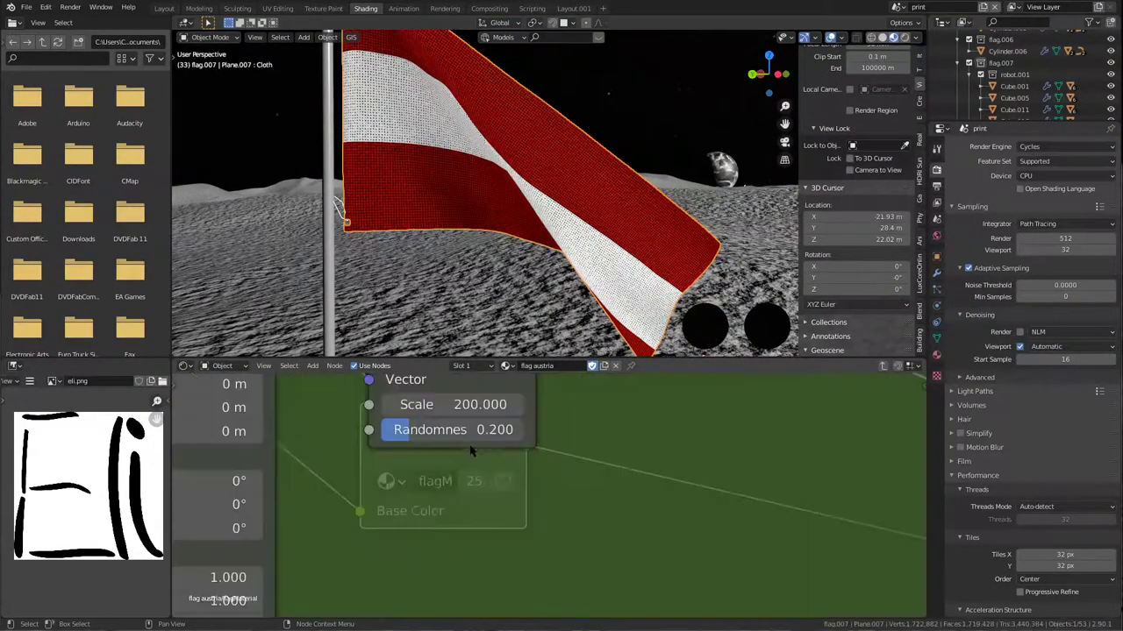
{"action": "scroll", "coordinate": [563, 538], "scroll_direction": "down", "scroll_amount": 6}
{"action": "scroll", "coordinate": [575, 552], "scroll_direction": "up", "scroll_amount": 1}
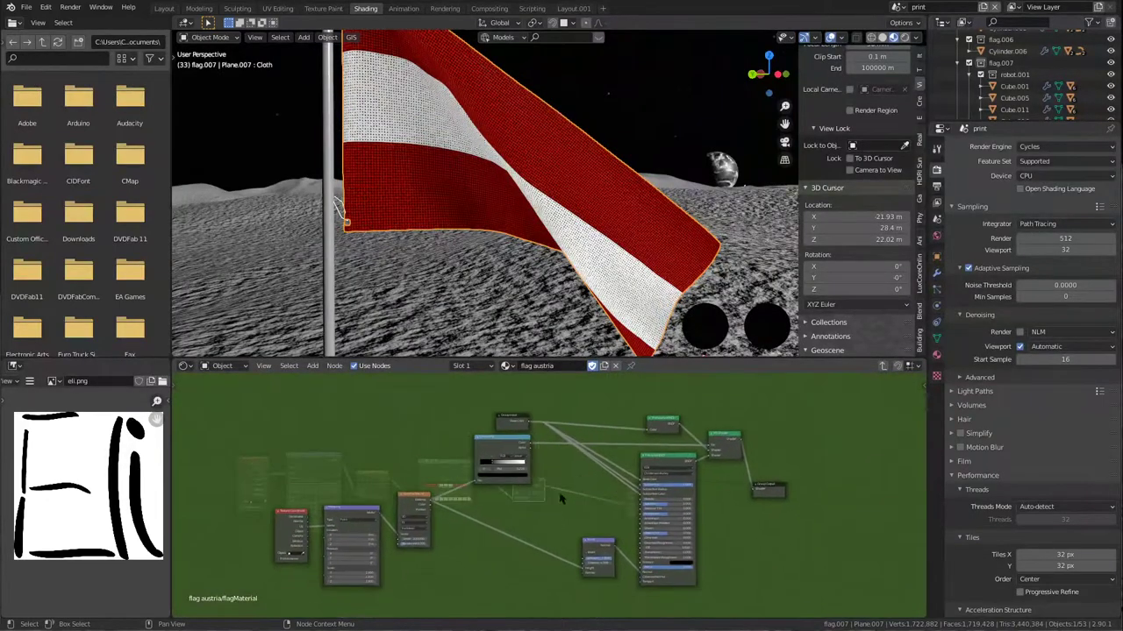
{"action": "key", "text": "Tab"}
{"action": "key", "text": "Tab"}
{"action": "key", "text": "Tab"}
{"action": "scroll", "coordinate": [435, 519], "scroll_direction": "up", "scroll_amount": 5}
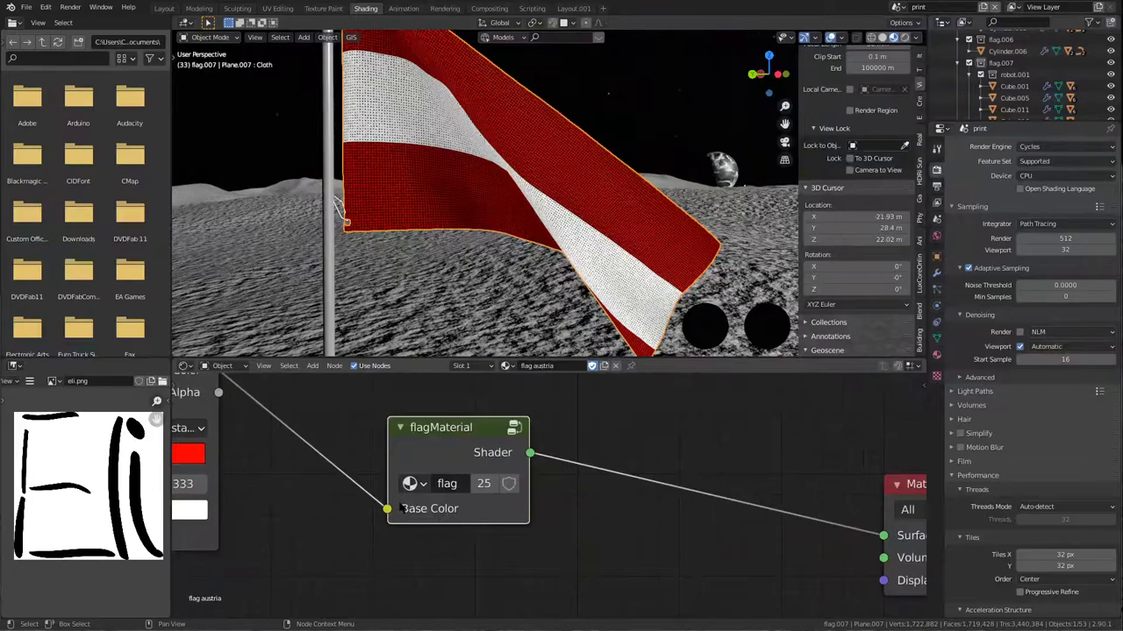
{"action": "key", "text": "Tab"}
{"action": "scroll", "coordinate": [451, 471], "scroll_direction": "down", "scroll_amount": 4}
{"action": "middle_click_drag", "start_coordinate": [419, 567], "coordinate": [421, 541]}
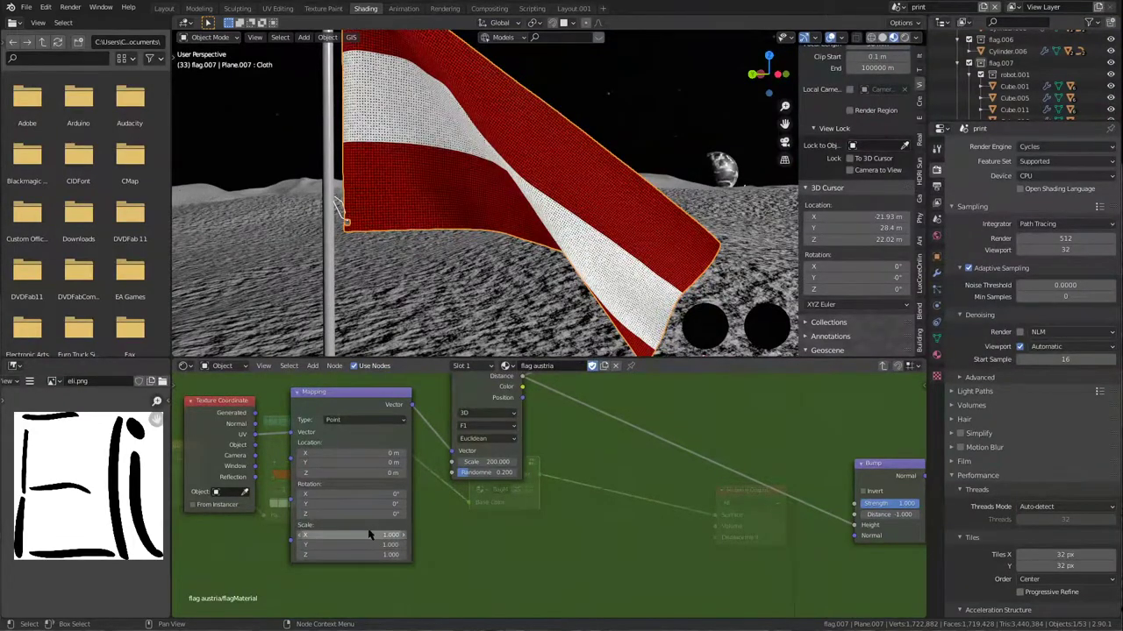
Inspect the cloth weave up close, trying a Voronoi Texture scale of 400 before restoring it to 200.
{"action": "scroll", "coordinate": [531, 224], "scroll_direction": "up", "scroll_amount": 8}
{"action": "scroll", "coordinate": [482, 193], "scroll_direction": "up", "scroll_amount": 1}
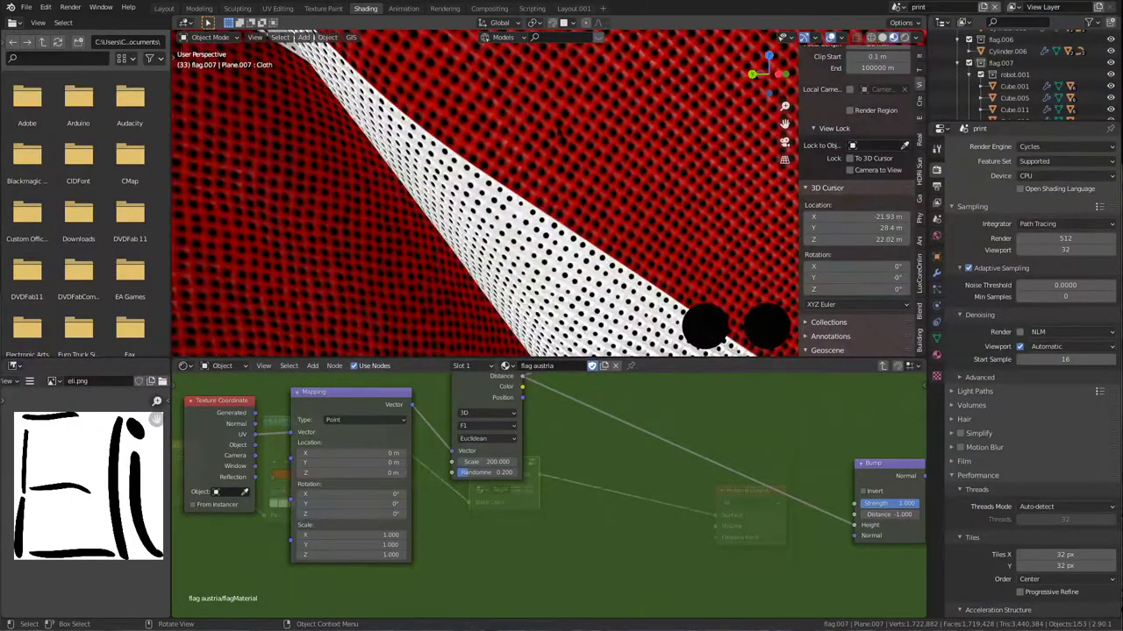
{"action": "scroll", "coordinate": [574, 114], "scroll_direction": "down", "scroll_amount": 4}
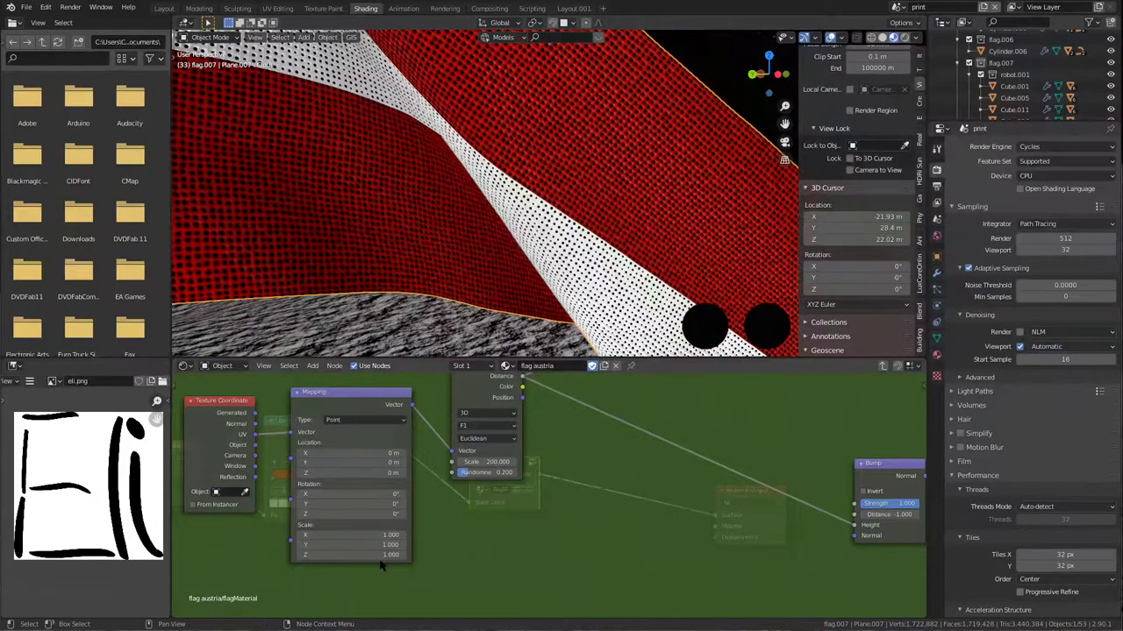
{"action": "middle_click_drag", "start_coordinate": [533, 512], "coordinate": [513, 537]}
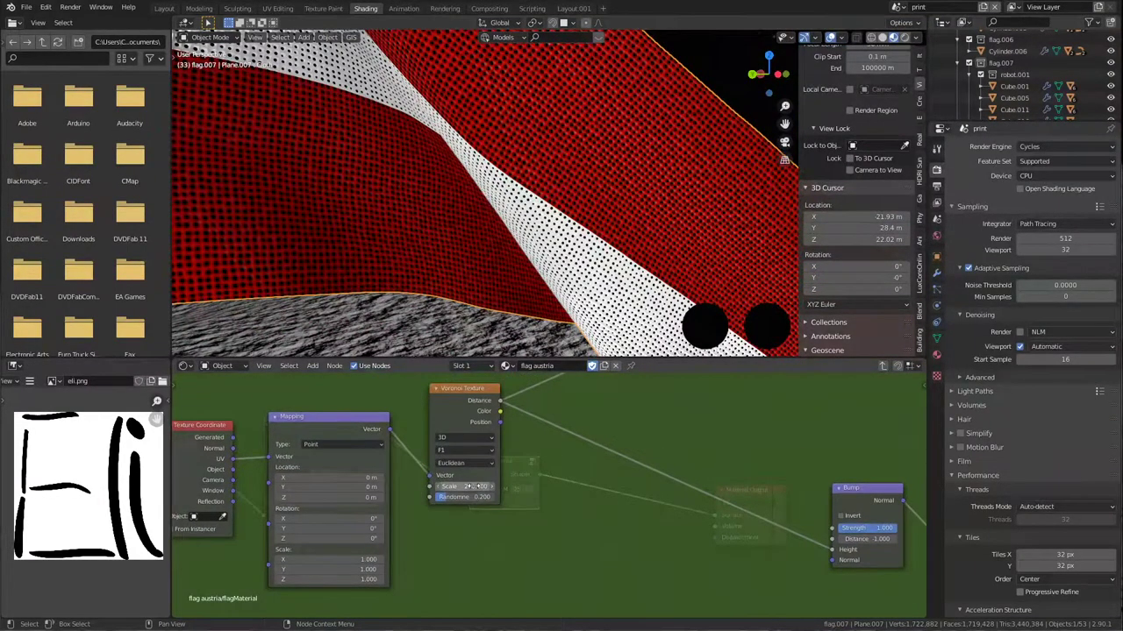
{"action": "left_click", "coordinate": [467, 487]}
{"action": "type", "text": "400"}
{"action": "key", "text": "Return"}
{"action": "left_click", "coordinate": [462, 484]}
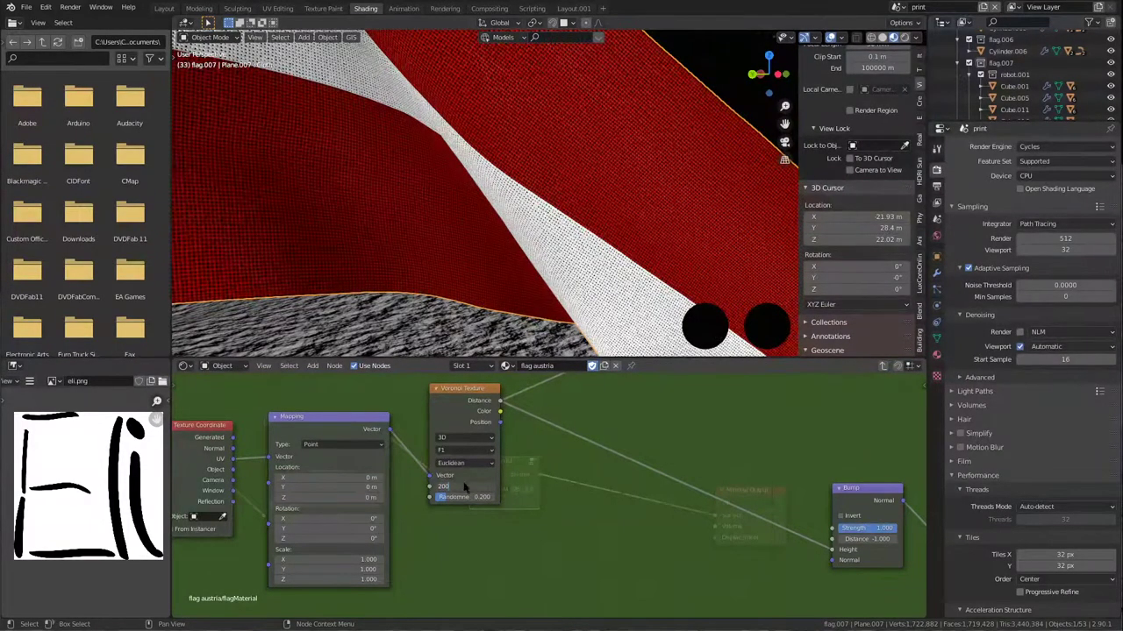
{"action": "type", "text": "200"}
{"action": "key", "text": "Return"}
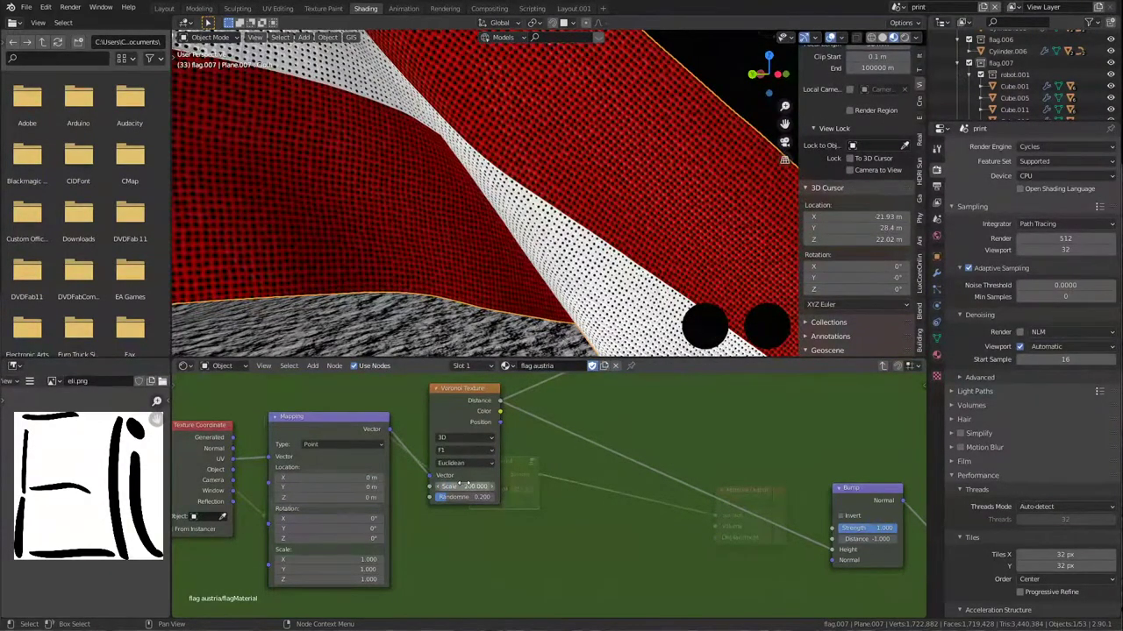
Try a Voronoi Texture scale of 100 for a coarser weave and set it back to 200.
{"action": "left_click", "coordinate": [458, 484]}
{"action": "type", "text": "100"}
{"action": "key", "text": "Return"}
{"action": "left_click", "coordinate": [463, 485]}
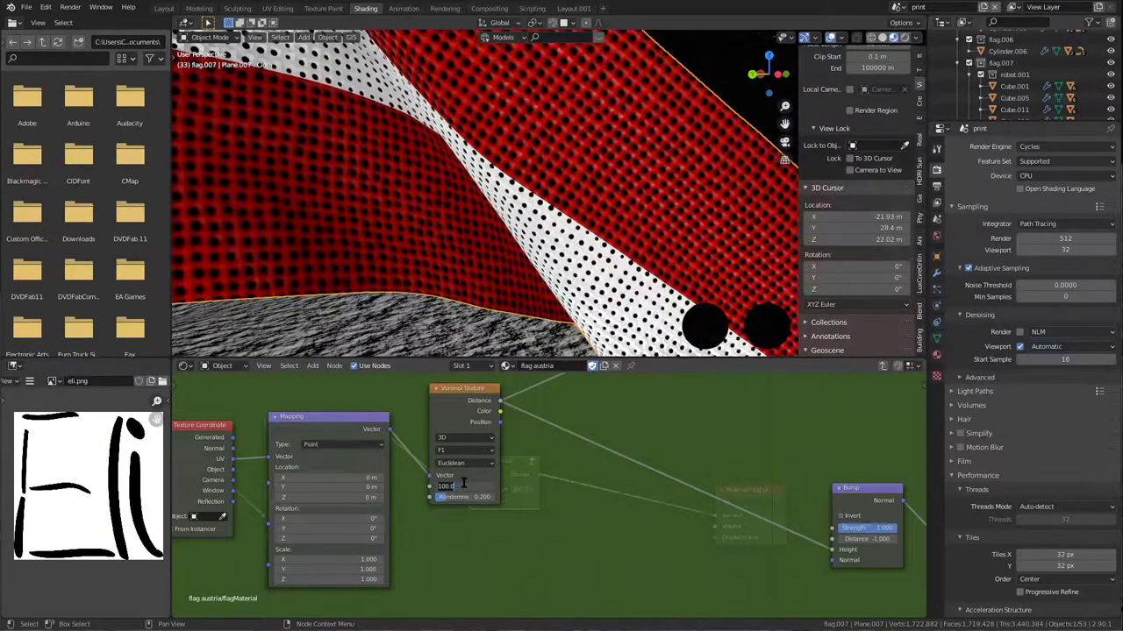
{"action": "type", "text": "200"}
{"action": "key", "text": "Return"}
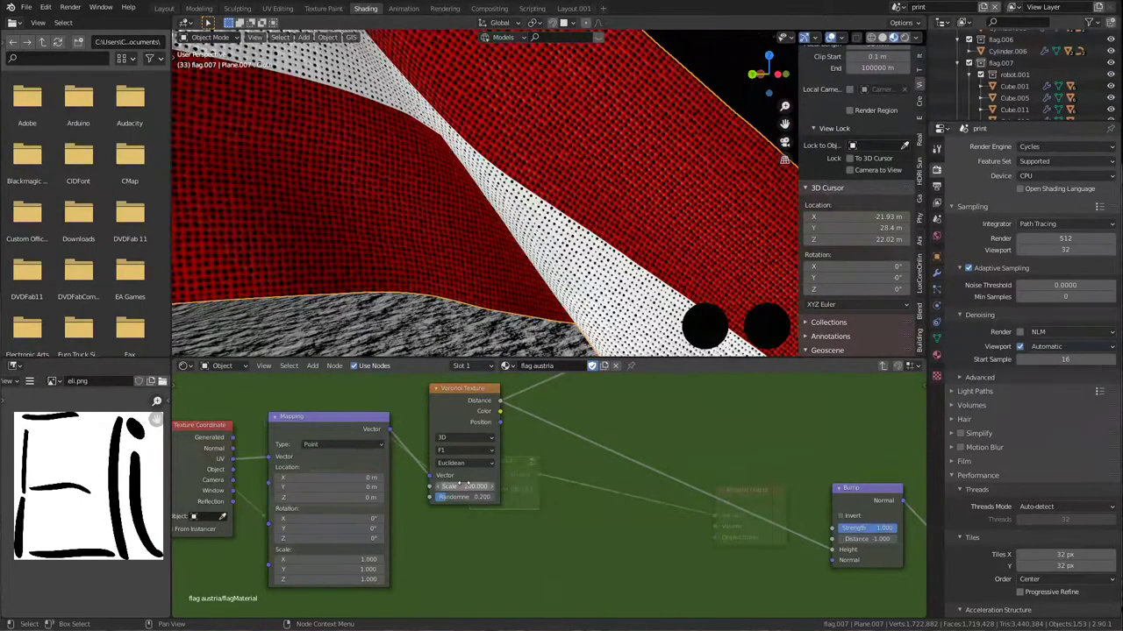
Save the file and bring the flagMaterial group's Bump and Principled BSDF nodes into view.
{"action": "middle_click_drag", "start_coordinate": [617, 159], "coordinate": [512, 122]}
{"action": "scroll", "coordinate": [612, 138], "scroll_direction": "down", "scroll_amount": 3}
{"action": "middle_click_drag", "start_coordinate": [612, 138], "coordinate": [564, 191]}
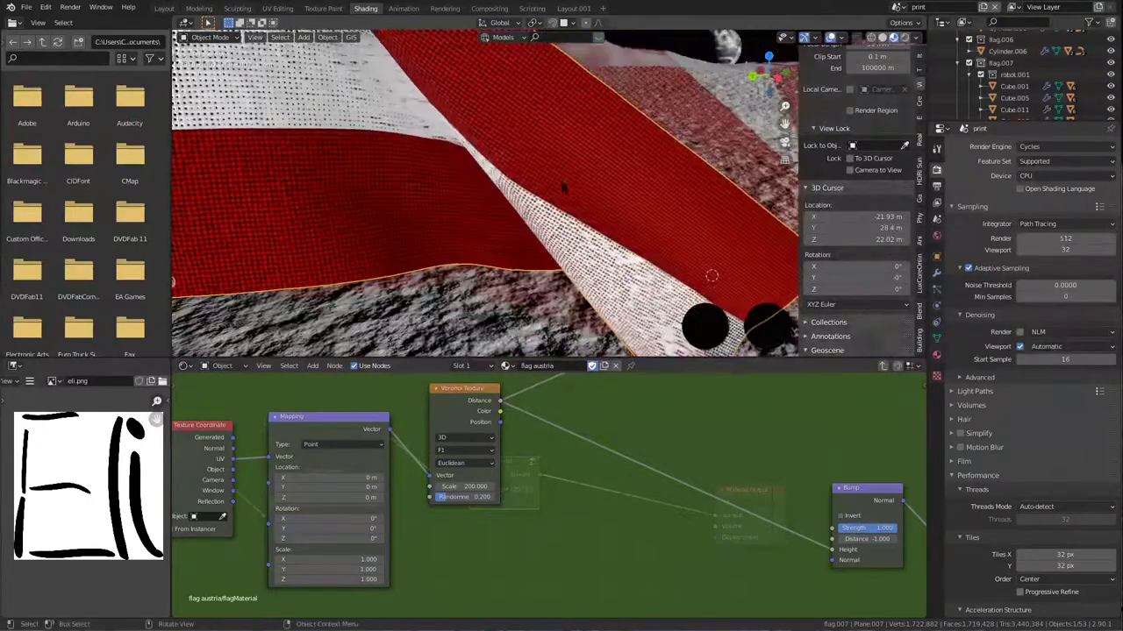
{"action": "key", "text": "ctrl+s"}
{"action": "scroll", "coordinate": [619, 431], "scroll_direction": "down", "scroll_amount": 2}
{"action": "middle_click_drag", "start_coordinate": [595, 517], "coordinate": [429, 574]}
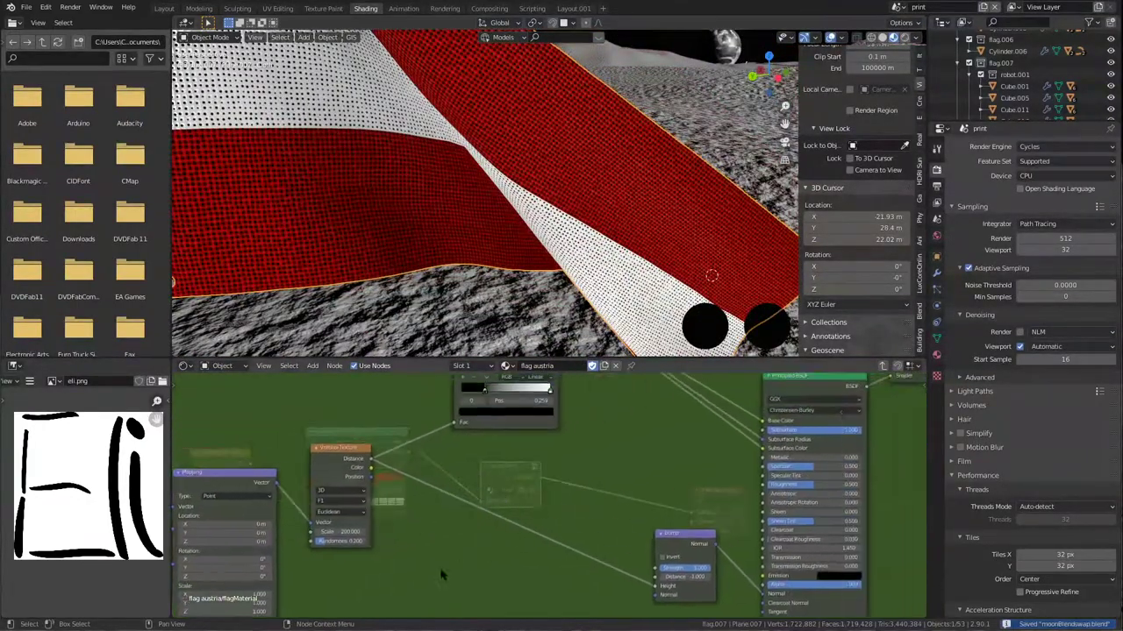
Try the flagMaterial ColorRamp's black stop at position 0.214 and move its white stop inward to compare the weave's hole sizes.
{"action": "middle_click_drag", "start_coordinate": [423, 431], "coordinate": [432, 478]}
{"action": "scroll", "coordinate": [545, 513], "scroll_direction": "down", "scroll_amount": 4}
{"action": "scroll", "coordinate": [554, 470], "scroll_direction": "up", "scroll_amount": 10}
{"action": "scroll", "coordinate": [526, 200], "scroll_direction": "up", "scroll_amount": 5}
{"action": "middle_click_drag", "start_coordinate": [462, 182], "coordinate": [409, 51]}
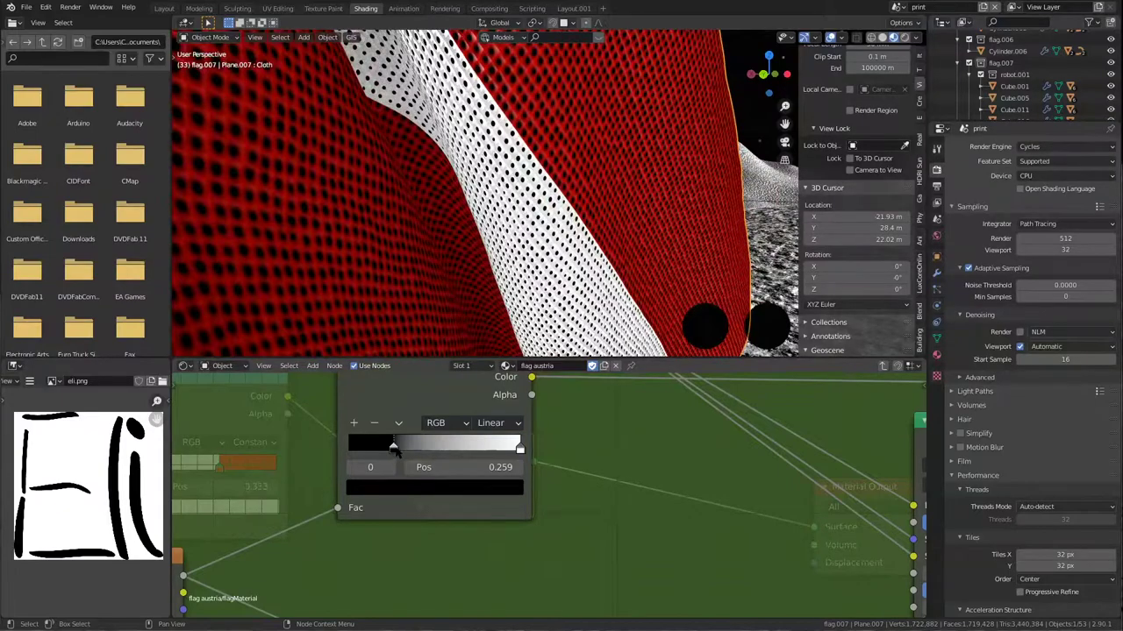
{"action": "mouse_move", "coordinate": [393, 448]}
{"action": "left_mouse_down"}
{"action": "mouse_move", "coordinate": [292, 454]}
{"action": "mouse_move", "coordinate": [386, 448]}
{"action": "left_mouse_up"}
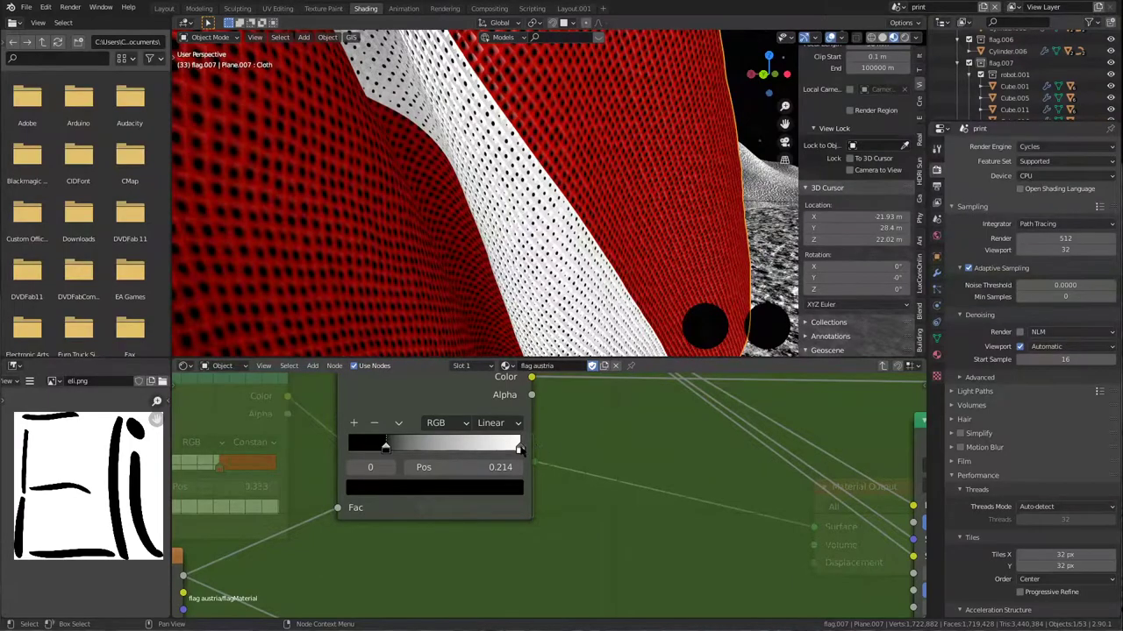
{"action": "left_click_drag", "start_coordinate": [521, 449], "coordinate": [463, 453]}
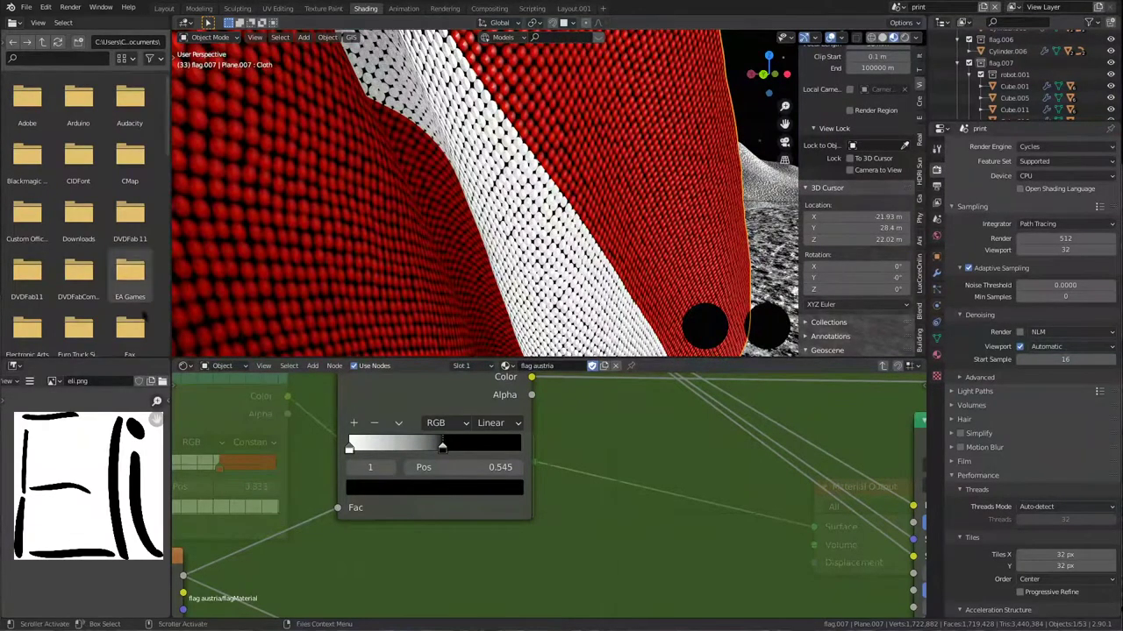
Set the flagMaterial ColorRamp's white stop to position 1.000 and its black stop to 0.245.
{"action": "left_click", "coordinate": [352, 448]}
{"action": "left_click_drag", "start_coordinate": [390, 450], "coordinate": [303, 455]}
{"action": "left_click_drag", "start_coordinate": [392, 449], "coordinate": [519, 449]}
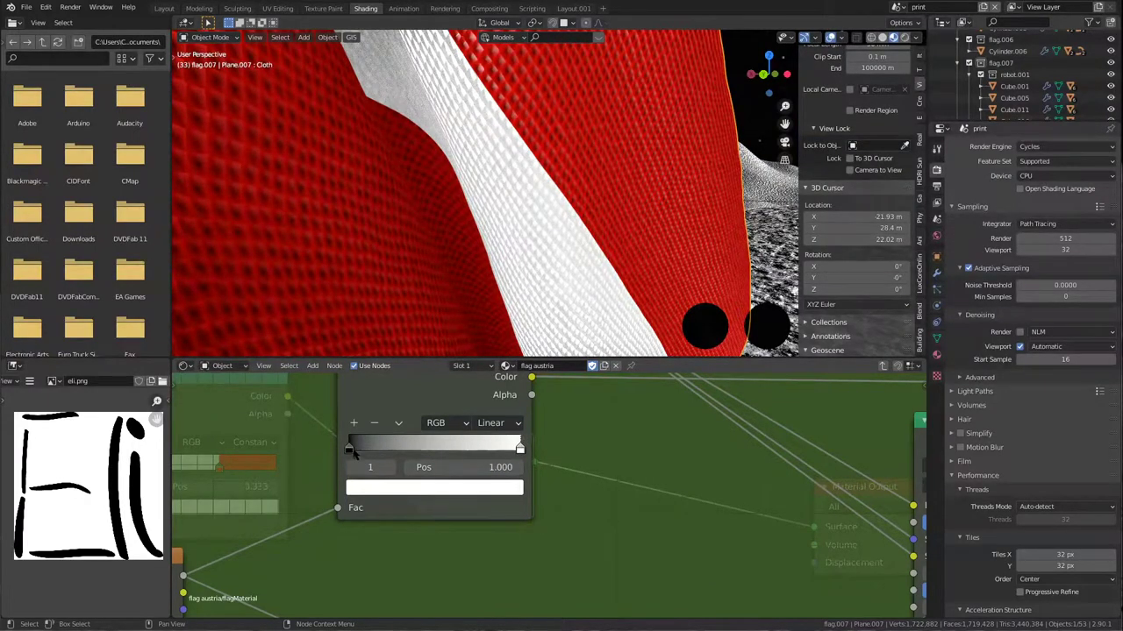
{"action": "left_click_drag", "start_coordinate": [350, 449], "coordinate": [392, 449]}
{"action": "middle_click_drag", "start_coordinate": [654, 285], "coordinate": [579, 303]}
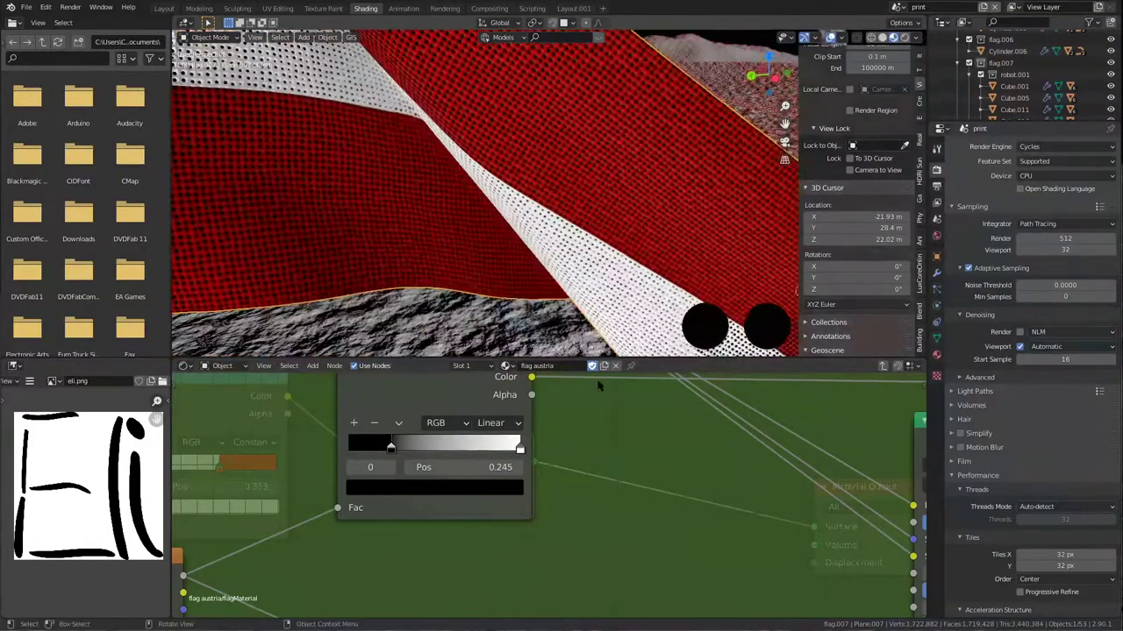
Examine the Bump and Principled BSDF nodes in the flagMaterial group alongside a close view of the cloth relief.
{"action": "scroll", "coordinate": [613, 484], "scroll_direction": "down", "scroll_amount": 7}
{"action": "middle_click_drag", "start_coordinate": [700, 426], "coordinate": [537, 489]}
{"action": "middle_click_drag", "start_coordinate": [698, 507], "coordinate": [516, 417]}
{"action": "scroll", "coordinate": [553, 435], "scroll_direction": "down", "scroll_amount": 1}
{"action": "middle_click_drag", "start_coordinate": [547, 478], "coordinate": [511, 485]}
{"action": "scroll", "coordinate": [510, 485], "scroll_direction": "up", "scroll_amount": 2}
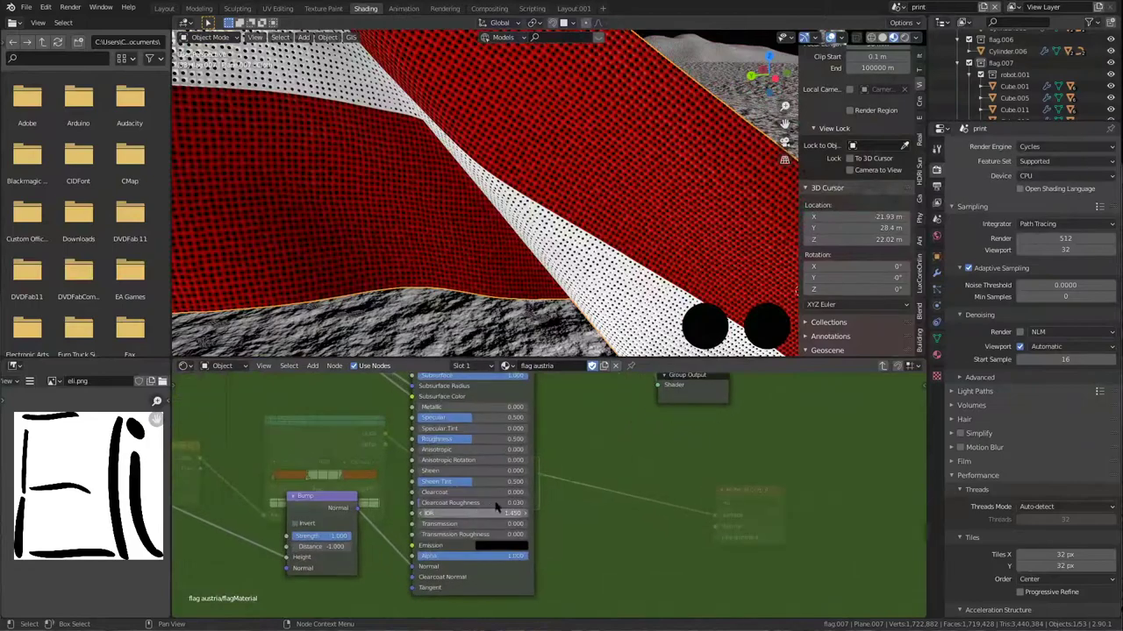
{"action": "scroll", "coordinate": [588, 178], "scroll_direction": "up", "scroll_amount": 3}
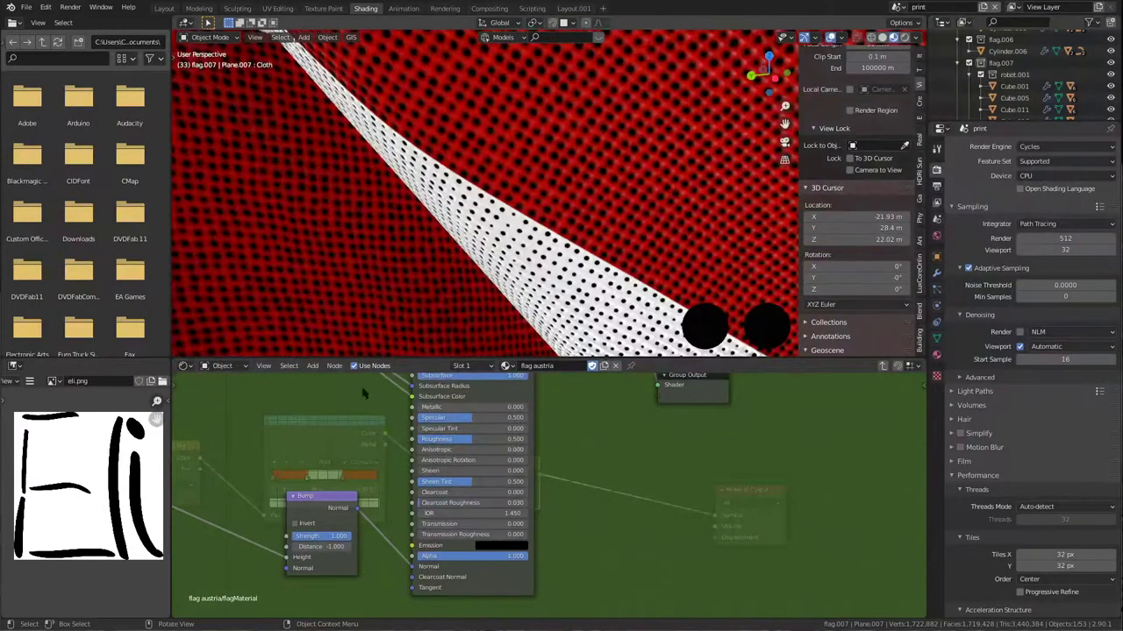
{"action": "scroll", "coordinate": [325, 501], "scroll_direction": "up", "scroll_amount": 3}
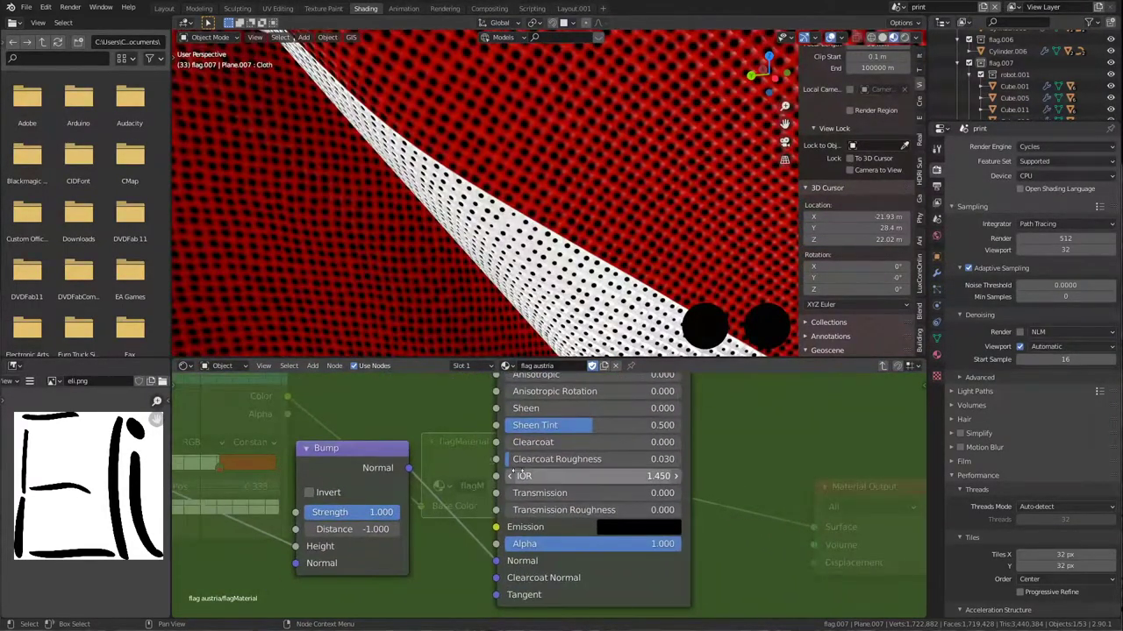
Leave the flagMaterial group for the flag austria material's main node tree and save the file.
{"action": "key", "text": "Tab"}
{"action": "scroll", "coordinate": [583, 235], "scroll_direction": "up", "scroll_amount": 3}
{"action": "key", "text": "Tab"}
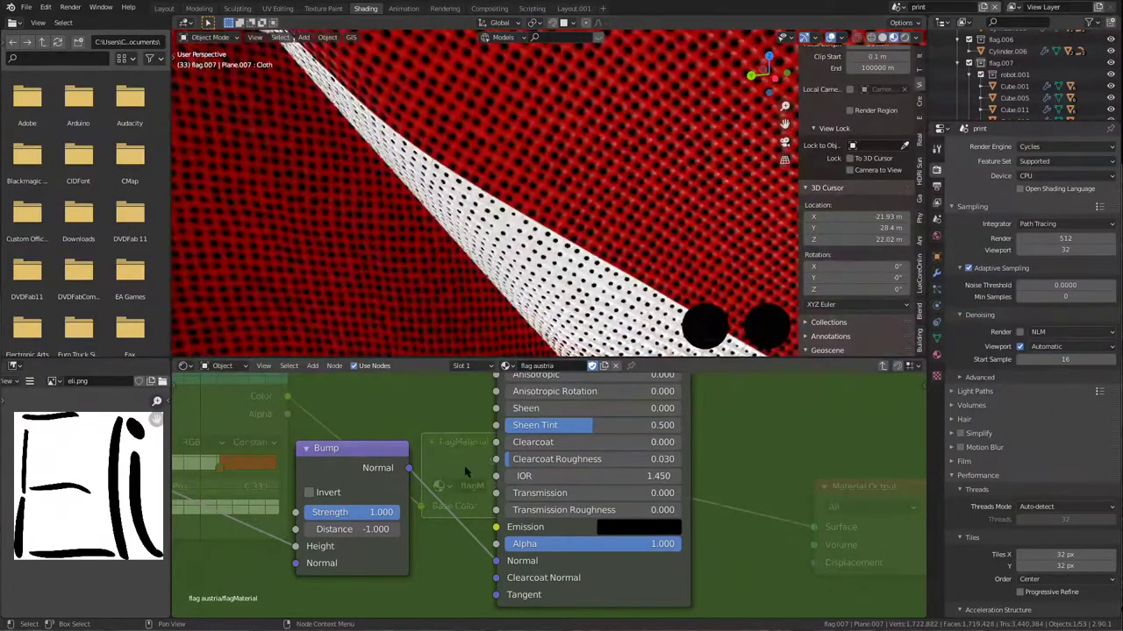
{"action": "key", "text": "Tab"}
{"action": "scroll", "coordinate": [605, 460], "scroll_direction": "down", "scroll_amount": 6}
{"action": "middle_click_drag", "start_coordinate": [418, 455], "coordinate": [526, 463]}
{"action": "scroll", "coordinate": [528, 462], "scroll_direction": "down", "scroll_amount": 1}
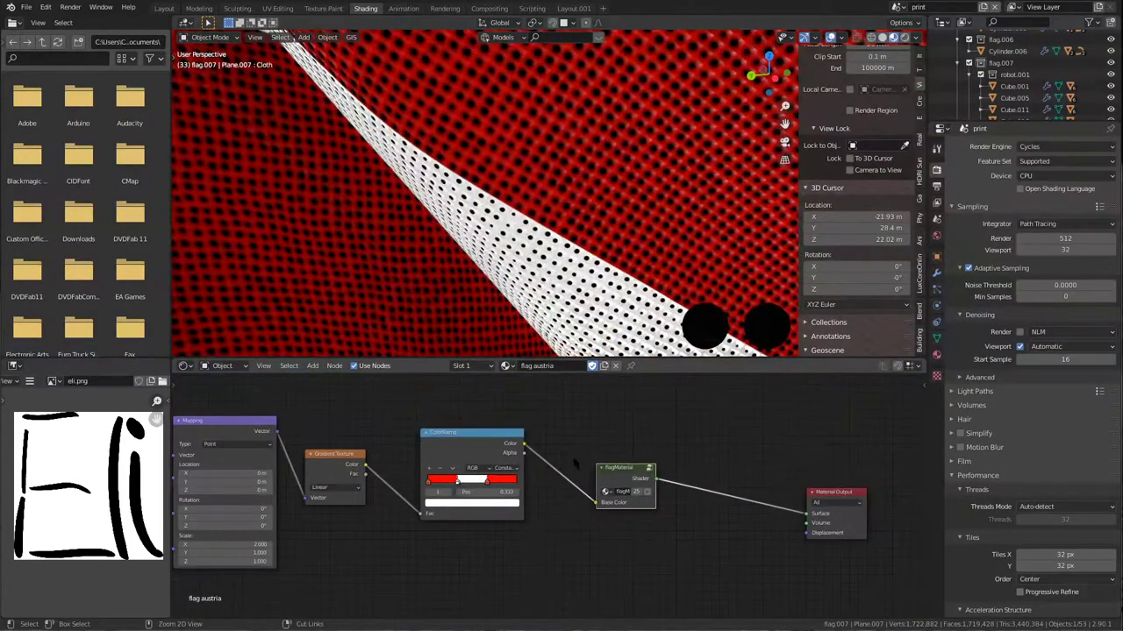
{"action": "key", "text": "ctrl+s"}
Select the yellow, white, purple and black lettered flag and frame it together with its material nodes.
{"action": "scroll", "coordinate": [616, 234], "scroll_direction": "down", "scroll_amount": 8}
{"action": "scroll", "coordinate": [595, 235], "scroll_direction": "down", "scroll_amount": 6}
{"action": "left_click", "coordinate": [762, 217]}
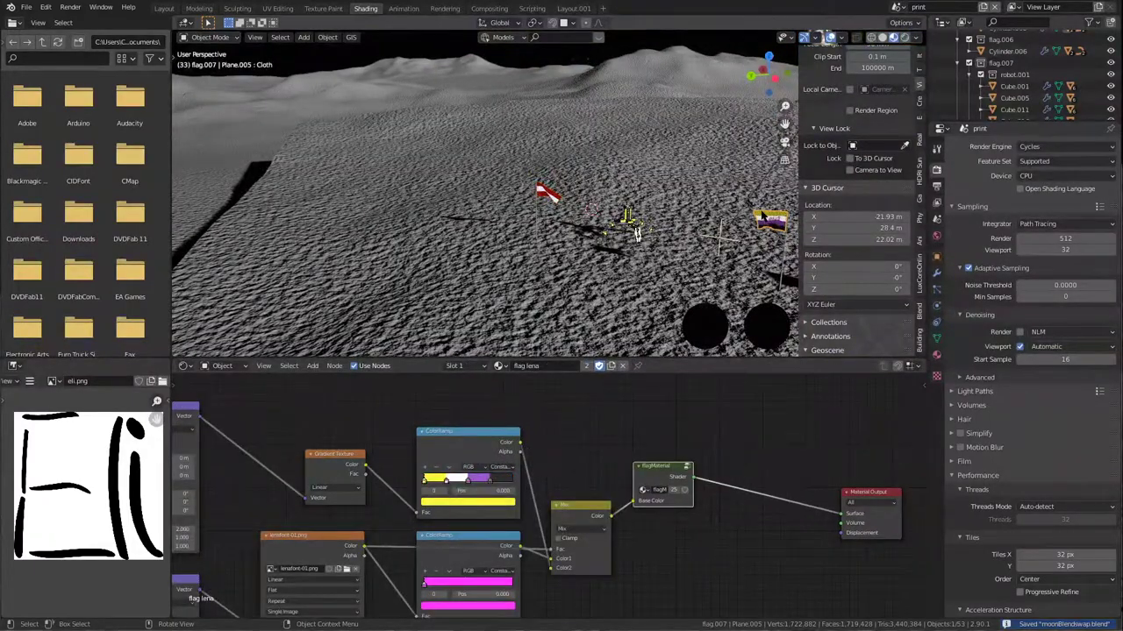
{"action": "key", "text": "KP_Decimal"}
{"action": "scroll", "coordinate": [761, 217], "scroll_direction": "up", "scroll_amount": 5}
{"action": "middle_click_drag", "start_coordinate": [761, 217], "coordinate": [268, 42]}
{"action": "scroll", "coordinate": [329, 544], "scroll_direction": "down", "scroll_amount": 3}
{"action": "middle_click_drag", "start_coordinate": [329, 543], "coordinate": [547, 500]}
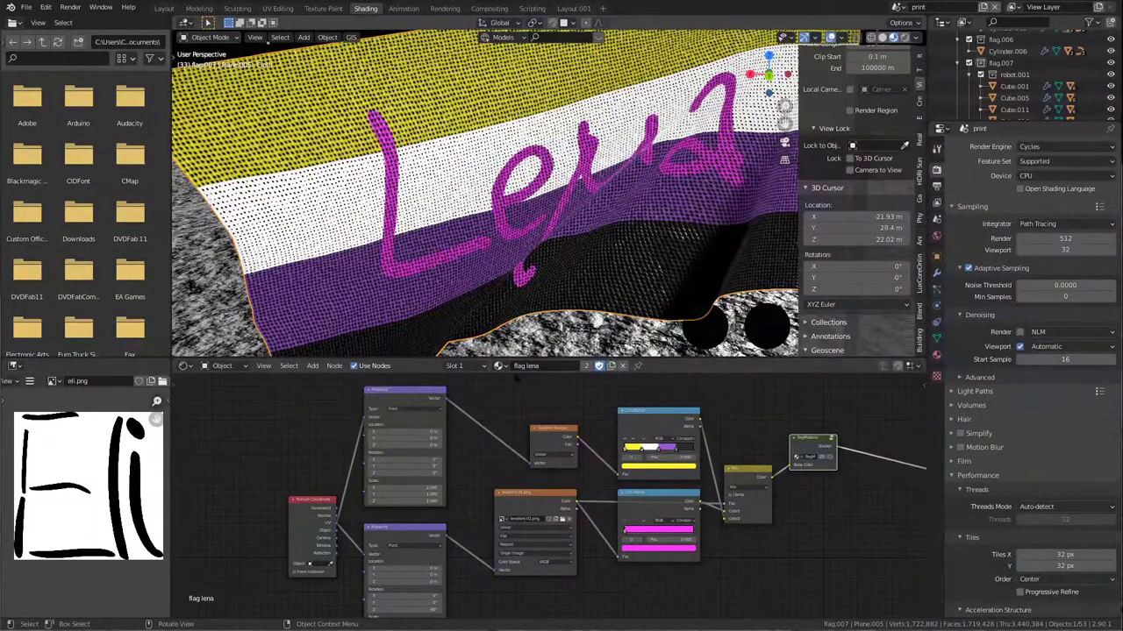
Preview the lettering Image Texture node's output directly on the flag.
{"action": "scroll", "coordinate": [503, 428], "scroll_direction": "up", "scroll_amount": 1}
{"action": "scroll", "coordinate": [503, 428], "scroll_direction": "up", "scroll_amount": 4}
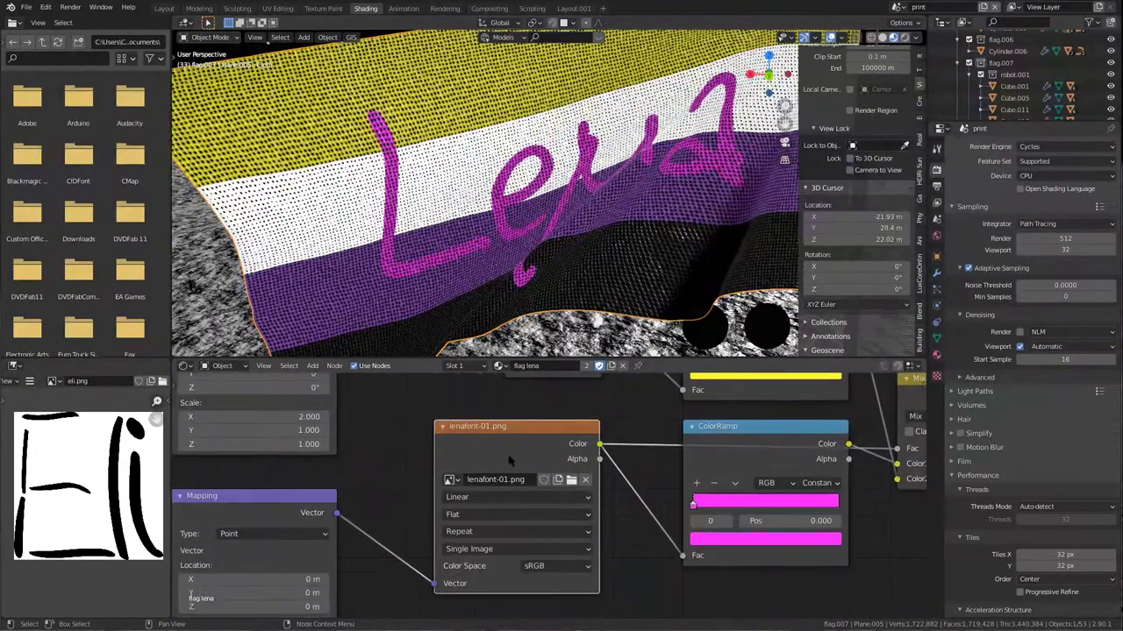
{"action": "left_click", "coordinate": [508, 455], "text": "ctrl+shift"}
{"action": "middle_click_drag", "start_coordinate": [516, 216], "coordinate": [500, 176]}
{"action": "scroll", "coordinate": [564, 199], "scroll_direction": "down", "scroll_amount": 3}
{"action": "middle_click_drag", "start_coordinate": [606, 176], "coordinate": [633, 197]}
In the Layout.001 workspace, try the lettered flag's Cloth.002 shape key at 0 and undo the change.
{"action": "left_click", "coordinate": [574, 8]}
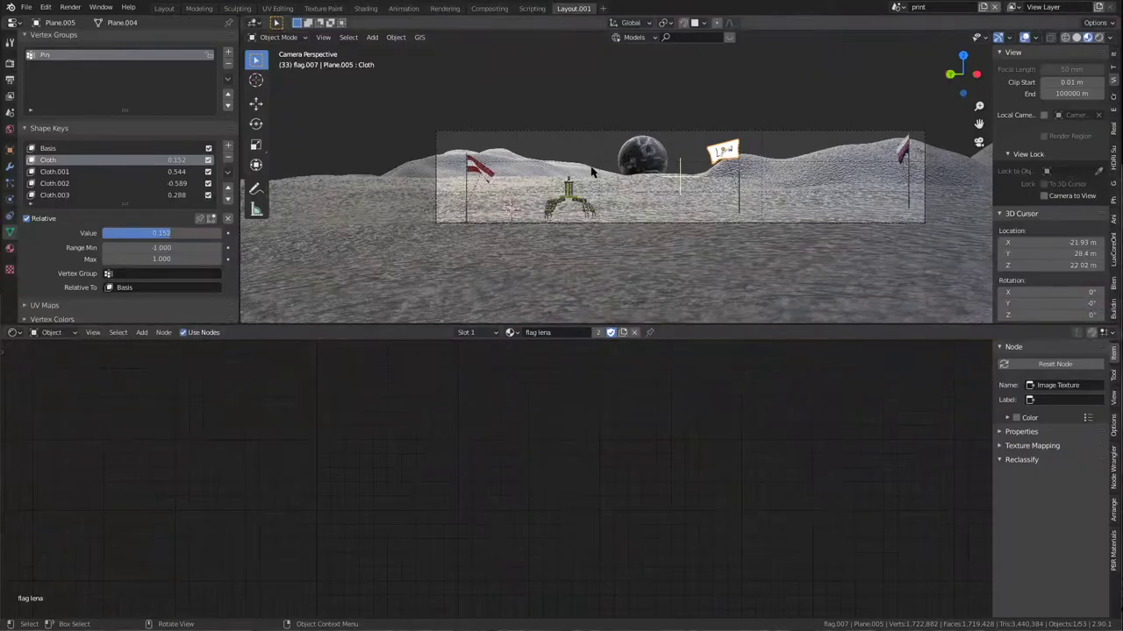
{"action": "key", "text": "KP_Decimal"}
{"action": "middle_click_drag", "start_coordinate": [594, 173], "coordinate": [570, 181]}
{"action": "middle_click_drag", "start_coordinate": [487, 204], "coordinate": [560, 237]}
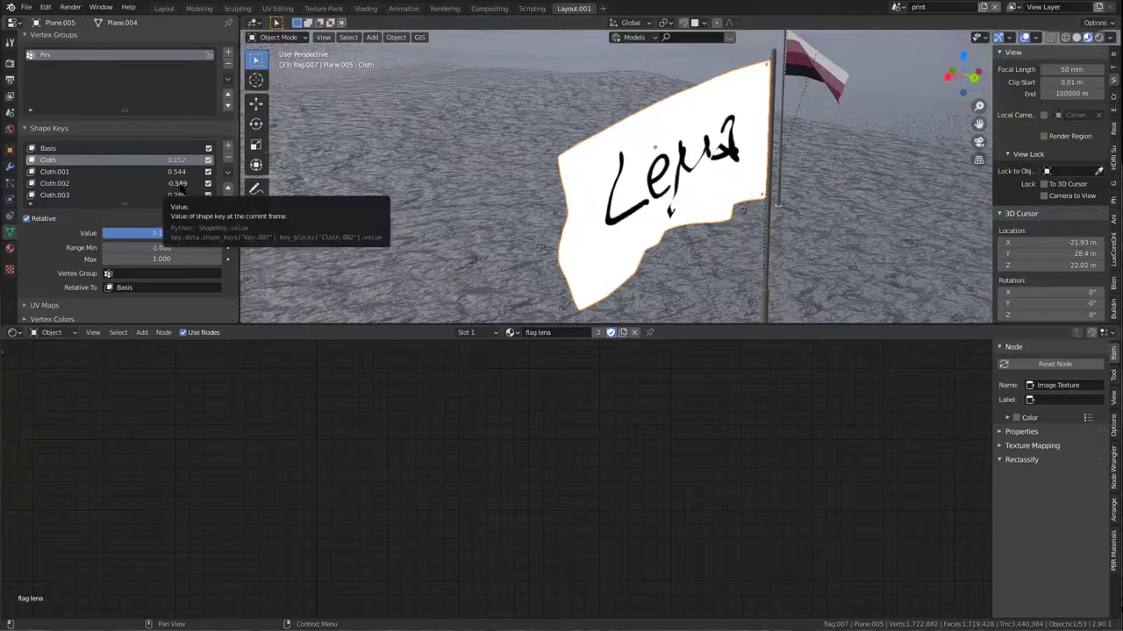
{"action": "left_click", "coordinate": [182, 184]}
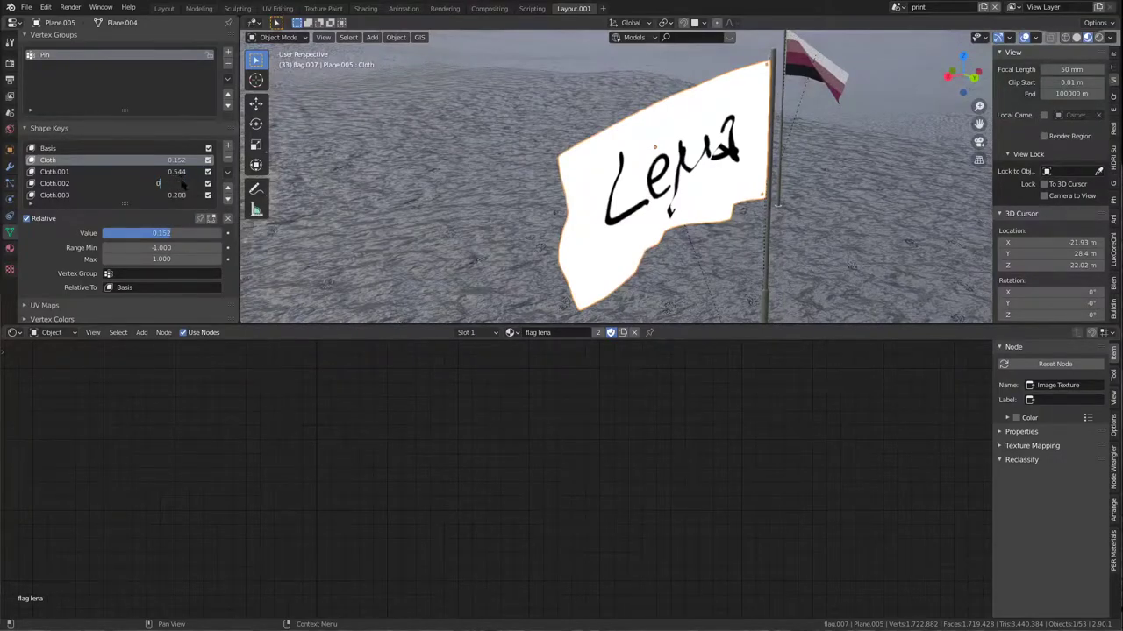
{"action": "key", "text": "Return"}
{"action": "middle_click_drag", "start_coordinate": [765, 181], "coordinate": [705, 194]}
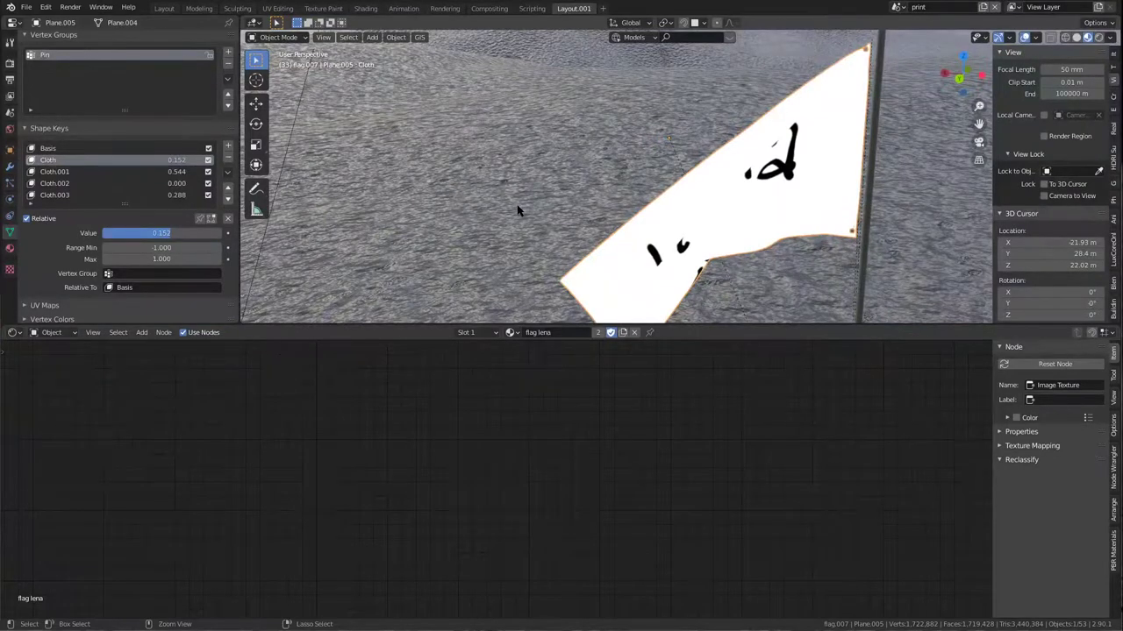
{"action": "key", "text": "ctrl+z"}
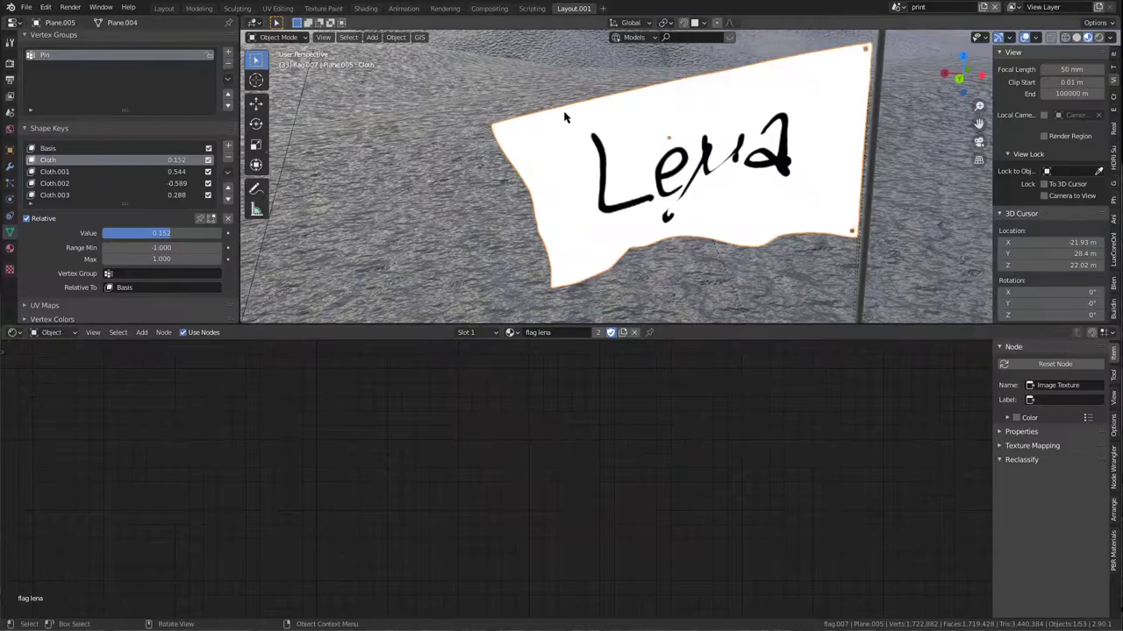
Return to the Shading workspace, then nudge the Mix node upward and move the flagMaterial node farther from it.
{"action": "left_click", "coordinate": [366, 9]}
{"action": "scroll", "coordinate": [561, 492], "scroll_direction": "down", "scroll_amount": 3}
{"action": "scroll", "coordinate": [588, 449], "scroll_direction": "up", "scroll_amount": 4}
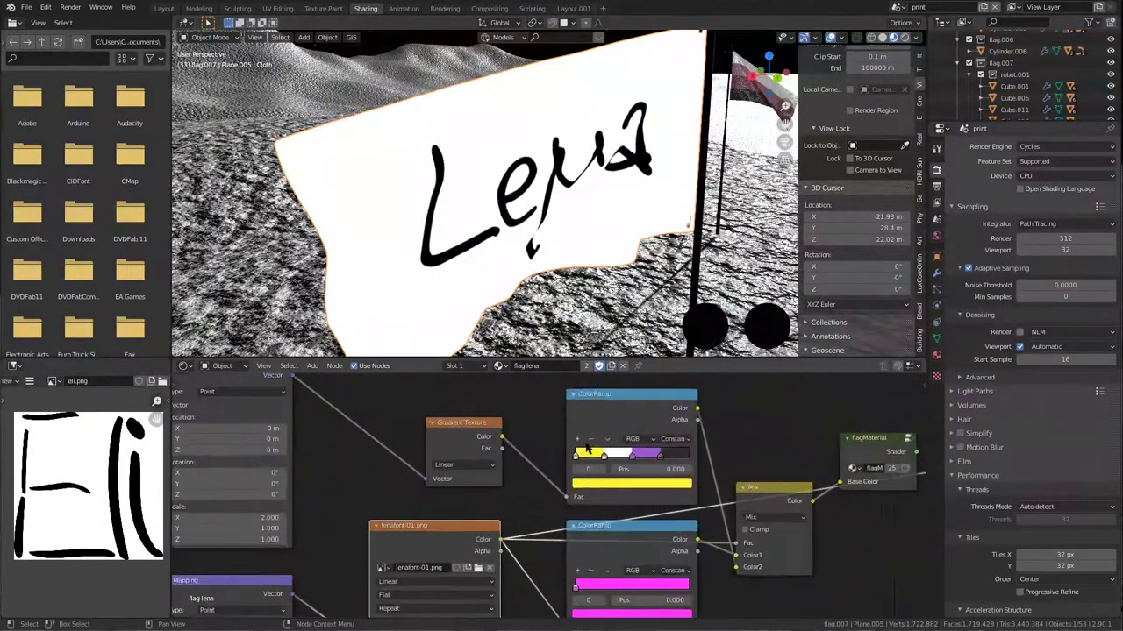
{"action": "middle_click_drag", "start_coordinate": [735, 443], "coordinate": [582, 418]}
{"action": "left_click_drag", "start_coordinate": [657, 479], "coordinate": [664, 455]}
{"action": "middle_click_drag", "start_coordinate": [664, 455], "coordinate": [548, 457]}
{"action": "left_click_drag", "start_coordinate": [627, 434], "coordinate": [716, 438]}
Examine the Texture Coordinate node and the two Mapping nodes feeding the stripe gradient and the lettering image.
{"action": "middle_click_drag", "start_coordinate": [479, 522], "coordinate": [533, 492]}
{"action": "middle_click_drag", "start_coordinate": [383, 497], "coordinate": [664, 496]}
{"action": "scroll", "coordinate": [493, 476], "scroll_direction": "down", "scroll_amount": 5}
{"action": "middle_click_drag", "start_coordinate": [319, 504], "coordinate": [464, 511]}
{"action": "middle_click_drag", "start_coordinate": [447, 410], "coordinate": [441, 480]}
{"action": "left_click", "coordinate": [440, 446]}
{"action": "middle_click_drag", "start_coordinate": [330, 519], "coordinate": [347, 462]}
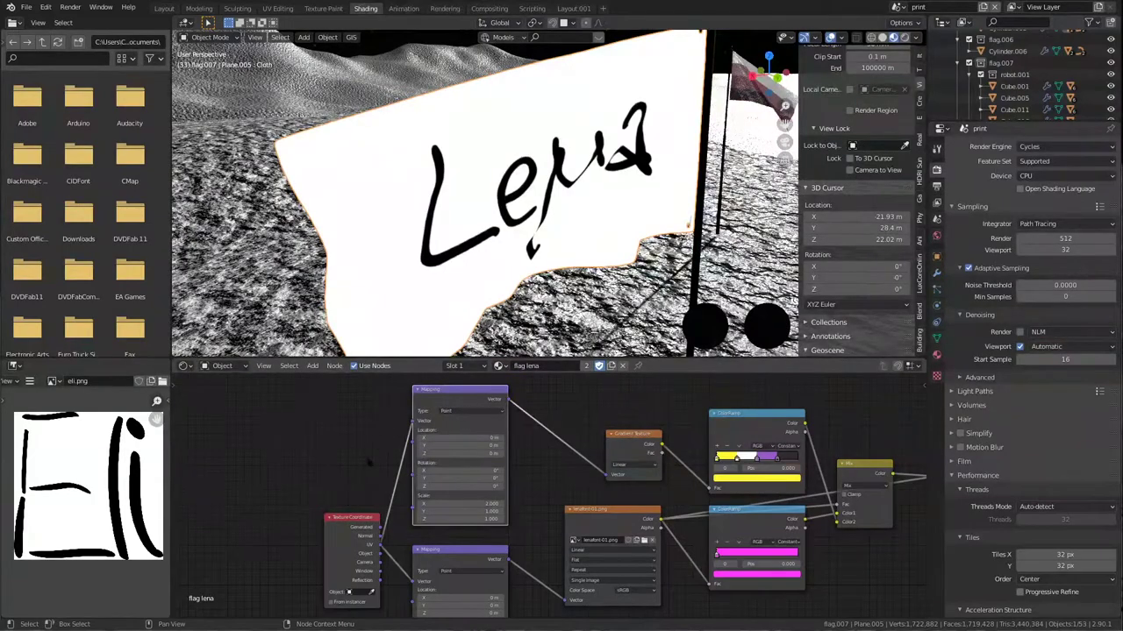
{"action": "middle_click_drag", "start_coordinate": [469, 585], "coordinate": [480, 494]}
{"action": "scroll", "coordinate": [479, 519], "scroll_direction": "up", "scroll_amount": 3}
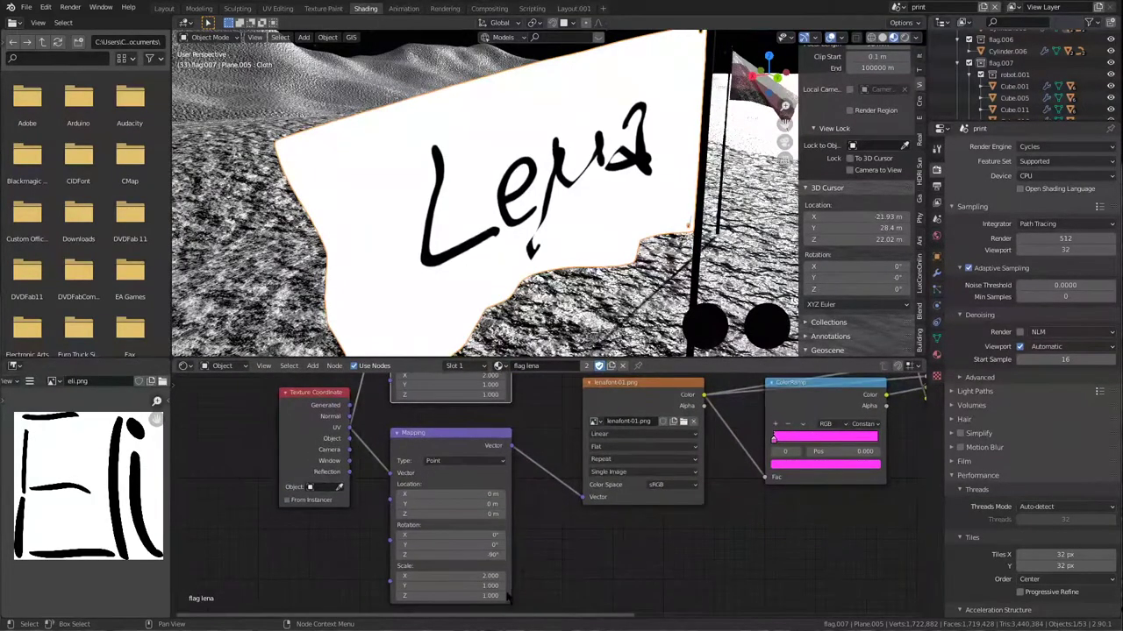
{"action": "scroll", "coordinate": [506, 597], "scroll_direction": "up", "scroll_amount": 1}
{"action": "scroll", "coordinate": [505, 546], "scroll_direction": "down", "scroll_amount": 1}
{"action": "middle_click_drag", "start_coordinate": [644, 380], "coordinate": [507, 406]}
{"action": "middle_click_drag", "start_coordinate": [335, 574], "coordinate": [332, 530]}
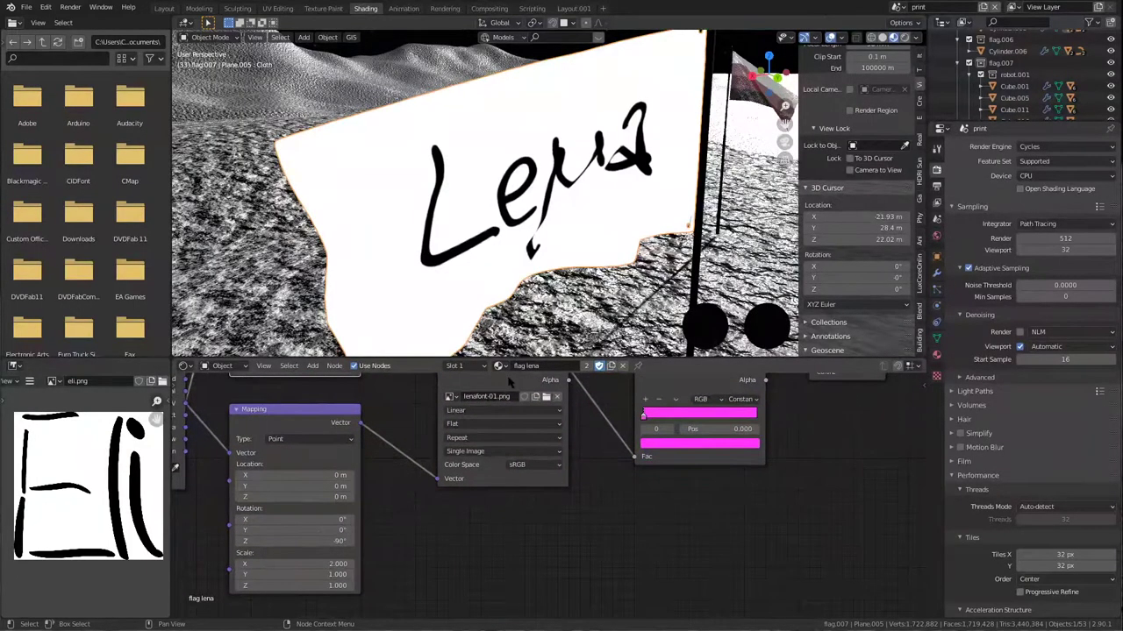
Examine how the lettering Image Texture and the magenta ColorRamp feed into the Mix node.
{"action": "middle_click_drag", "start_coordinate": [573, 427], "coordinate": [530, 509]}
{"action": "middle_click_drag", "start_coordinate": [527, 459], "coordinate": [365, 557]}
{"action": "middle_click_drag", "start_coordinate": [529, 557], "coordinate": [784, 490]}
{"action": "scroll", "coordinate": [501, 515], "scroll_direction": "up", "scroll_amount": 2}
{"action": "scroll", "coordinate": [476, 544], "scroll_direction": "down", "scroll_amount": 1}
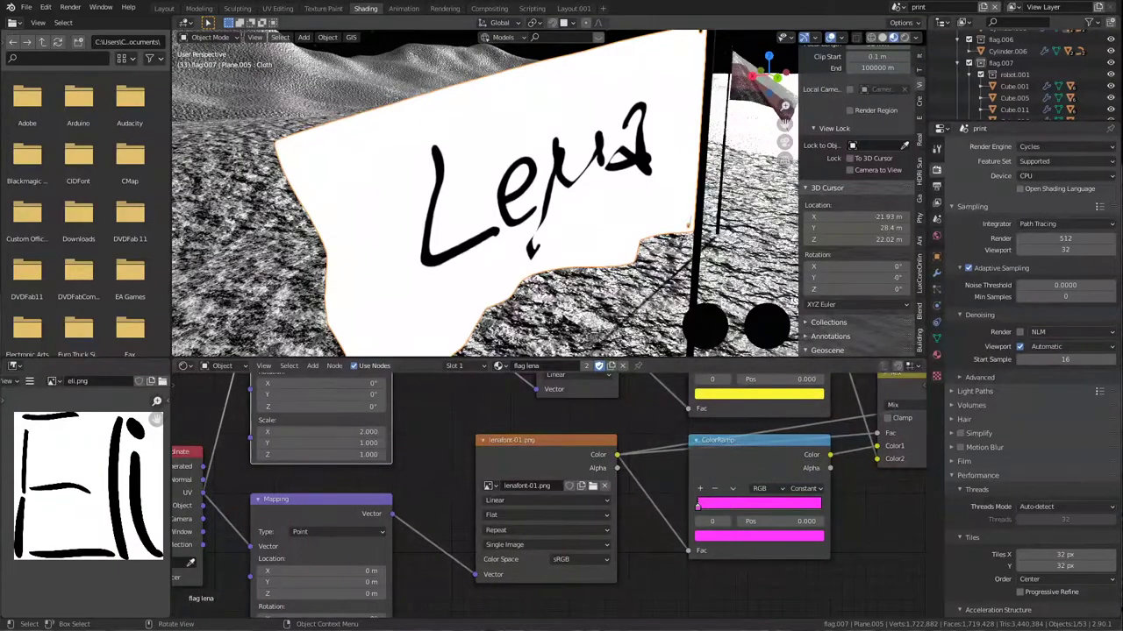
{"action": "scroll", "coordinate": [500, 423], "scroll_direction": "down", "scroll_amount": 1}
{"action": "middle_click_drag", "start_coordinate": [501, 423], "coordinate": [498, 509]}
{"action": "scroll", "coordinate": [540, 445], "scroll_direction": "down", "scroll_amount": 1}
{"action": "middle_click_drag", "start_coordinate": [551, 447], "coordinate": [380, 422]}
{"action": "left_click", "coordinate": [372, 519]}
{"action": "middle_click_drag", "start_coordinate": [579, 526], "coordinate": [472, 484]}
{"action": "left_click", "coordinate": [477, 484]}
{"action": "middle_click_drag", "start_coordinate": [646, 510], "coordinate": [717, 497]}
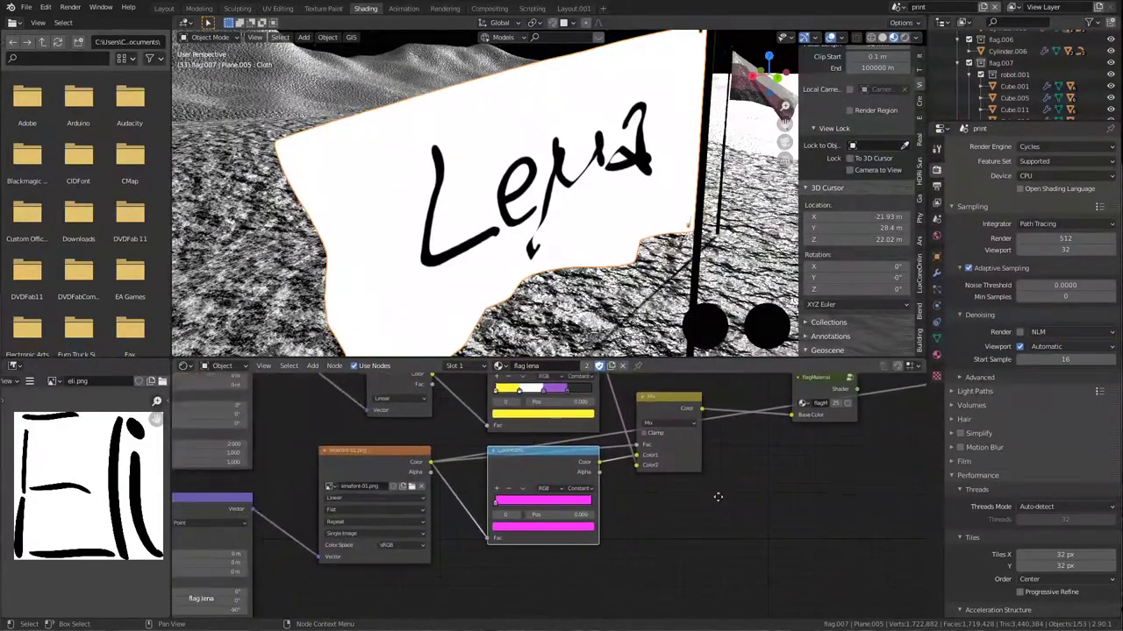
Preview the magenta ColorRamp's output on the flag to inspect the coloured lettering.
{"action": "left_click", "coordinate": [347, 475]}
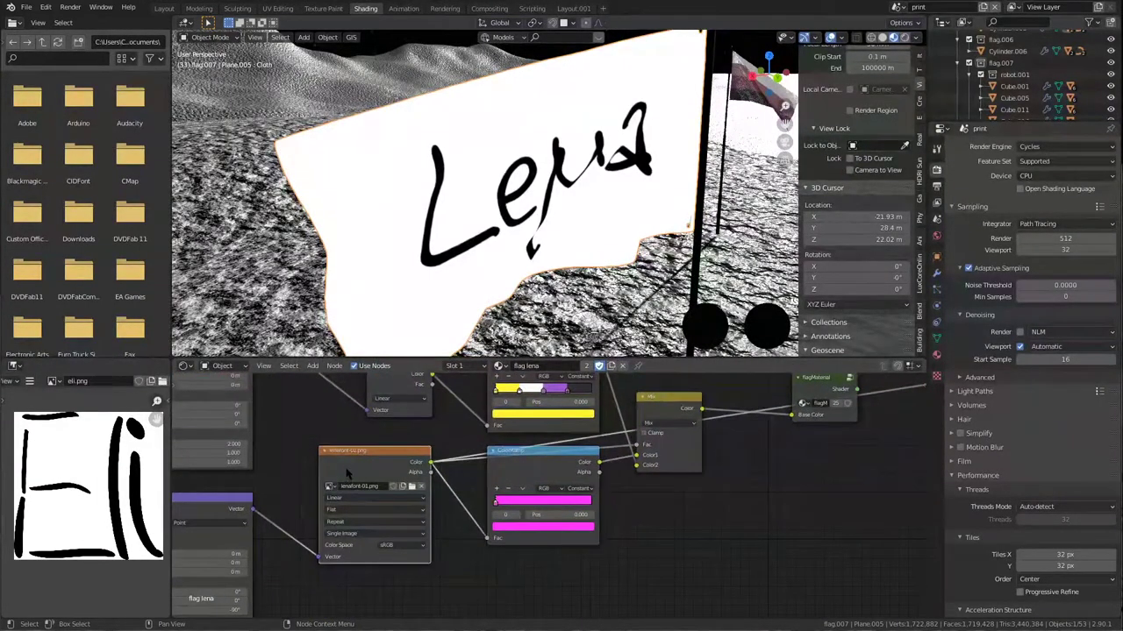
{"action": "left_click", "coordinate": [505, 471], "text": "ctrl+shift"}
{"action": "scroll", "coordinate": [520, 252], "scroll_direction": "up", "scroll_amount": 4}
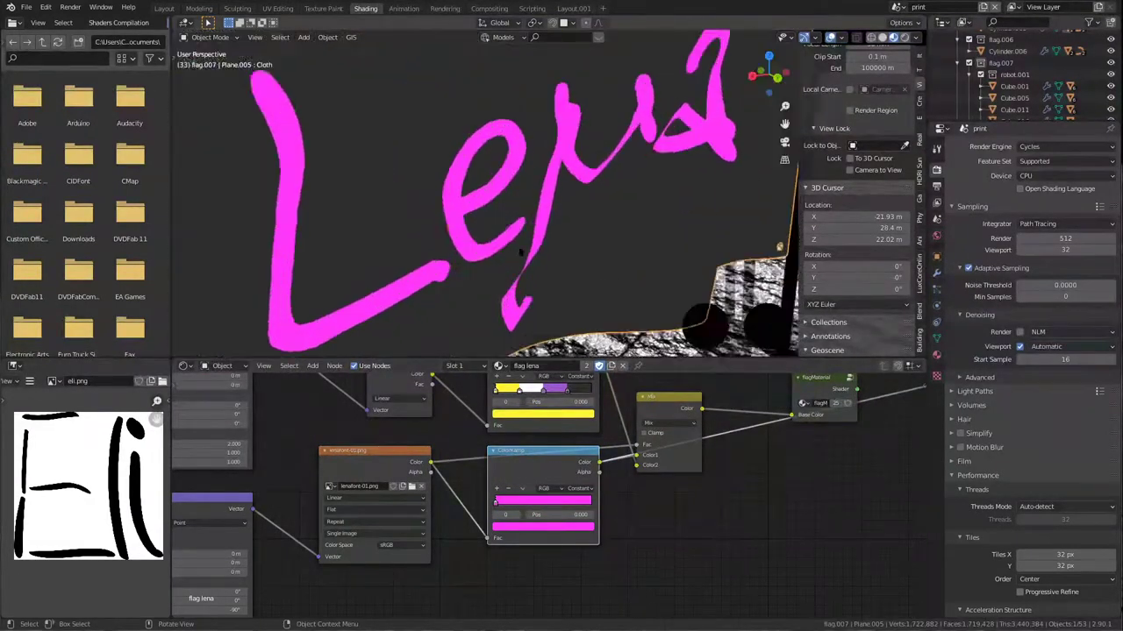
{"action": "scroll", "coordinate": [520, 251], "scroll_direction": "down", "scroll_amount": 3}
{"action": "scroll", "coordinate": [518, 507], "scroll_direction": "up", "scroll_amount": 1}
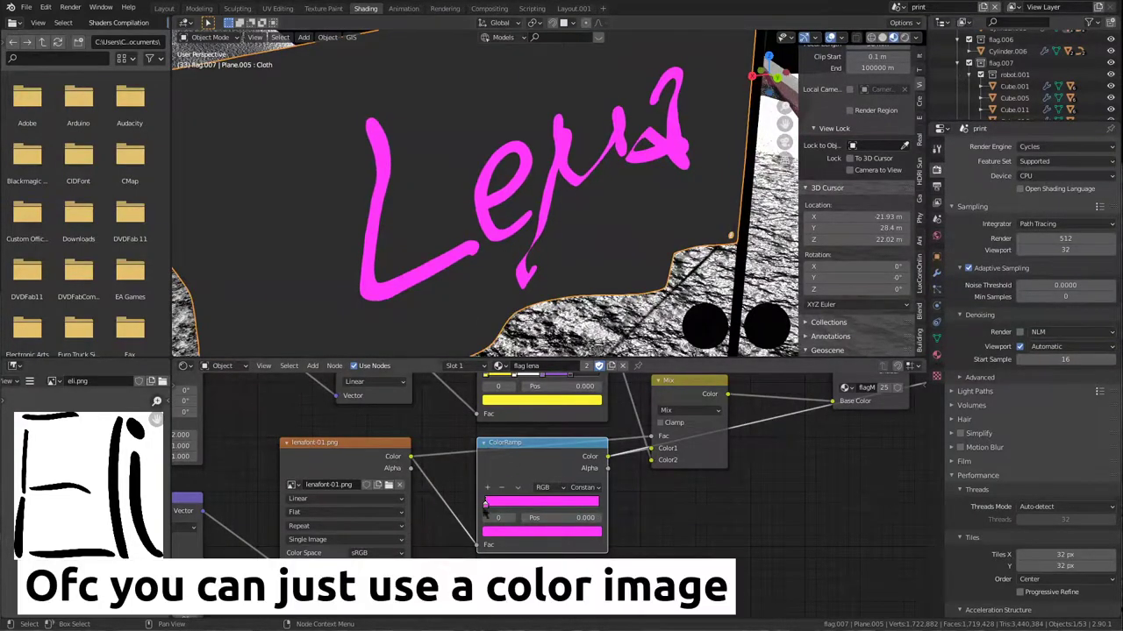
Preview the Gradient Texture and its four-colour stripe ColorRamp in turn on the flag.
{"action": "middle_click_drag", "start_coordinate": [439, 369], "coordinate": [408, 418]}
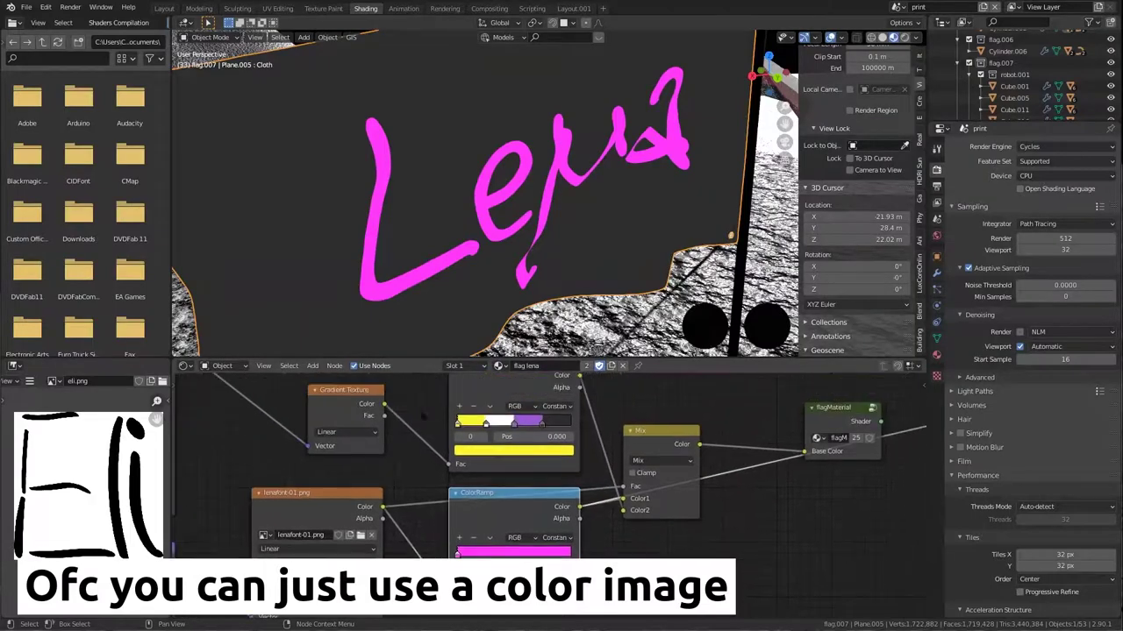
{"action": "left_click", "coordinate": [355, 408], "text": "ctrl+shift"}
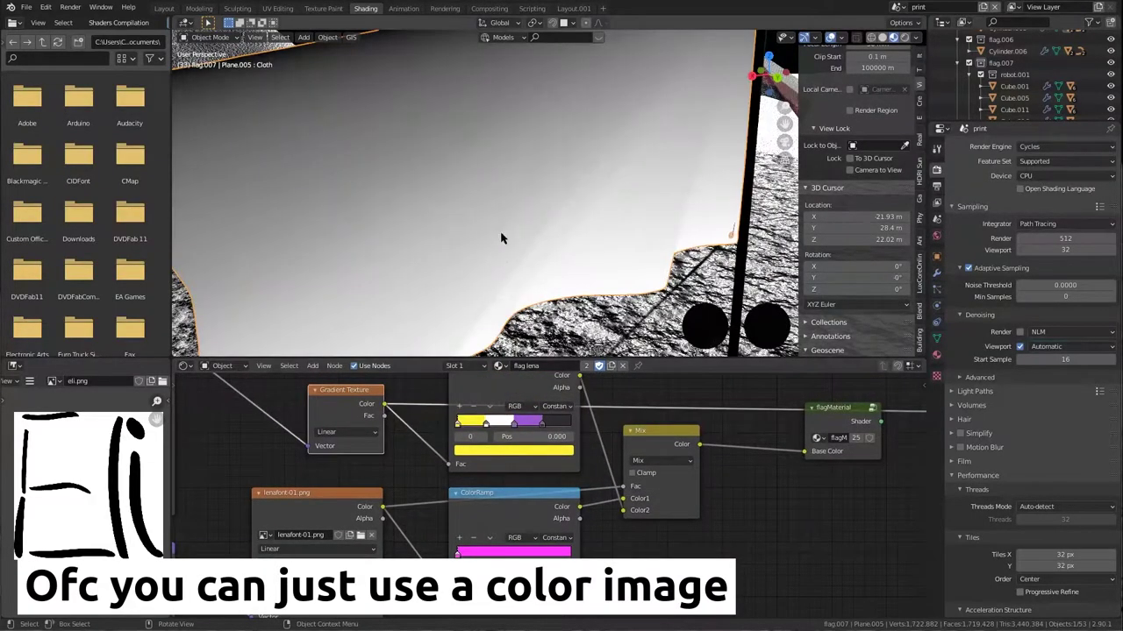
{"action": "left_click", "coordinate": [505, 390], "text": "ctrl+shift"}
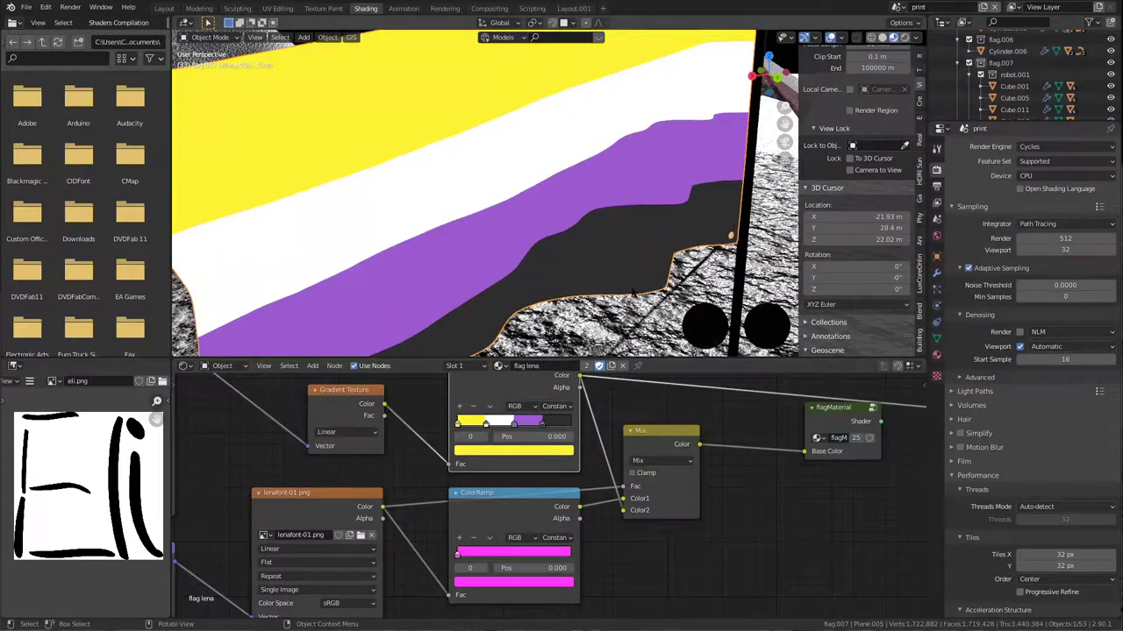
{"action": "middle_click_drag", "start_coordinate": [659, 291], "coordinate": [579, 133]}
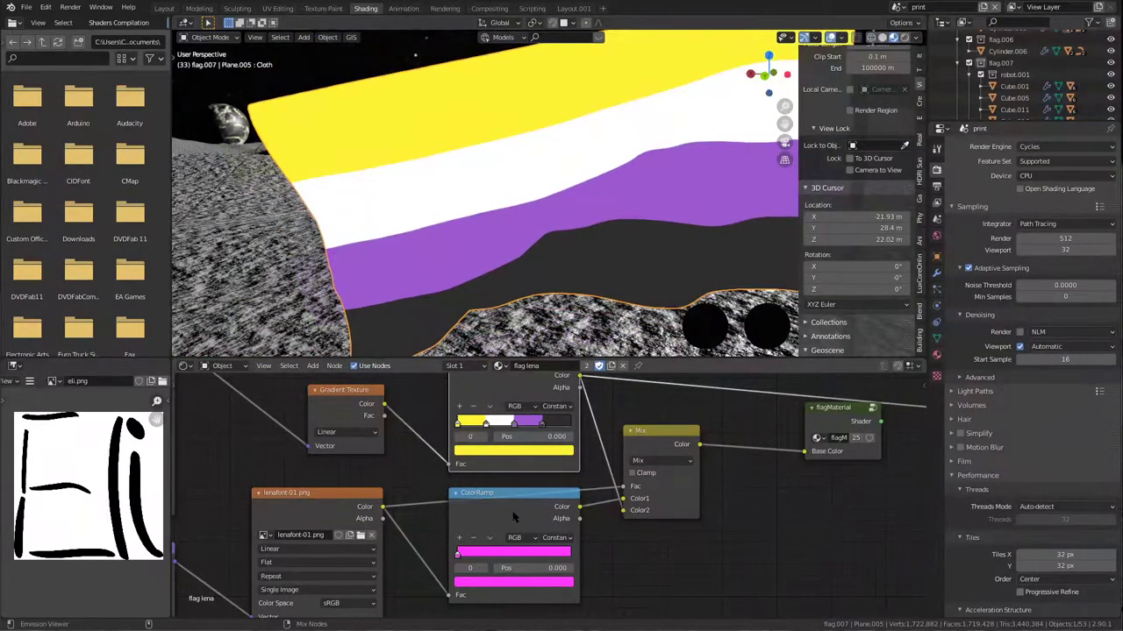
Compare the magenta ColorRamp with the raw lettering image on the flag, ending on the magenta ColorRamp preview.
{"action": "left_click", "coordinate": [515, 517], "text": "ctrl+shift"}
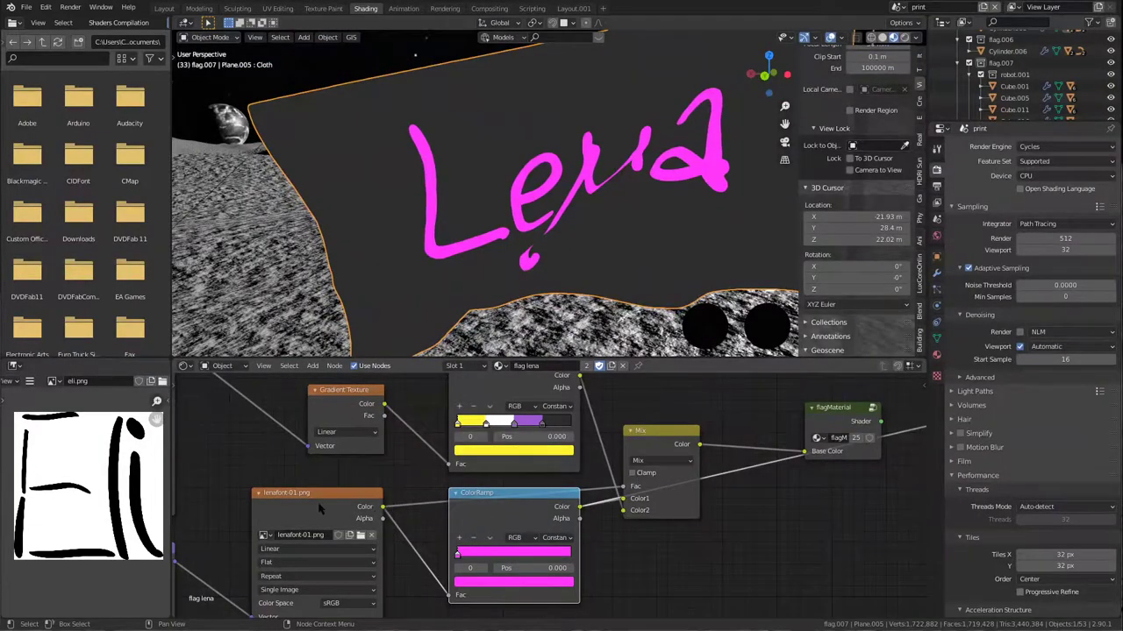
{"action": "left_click", "coordinate": [320, 509], "text": "ctrl+shift"}
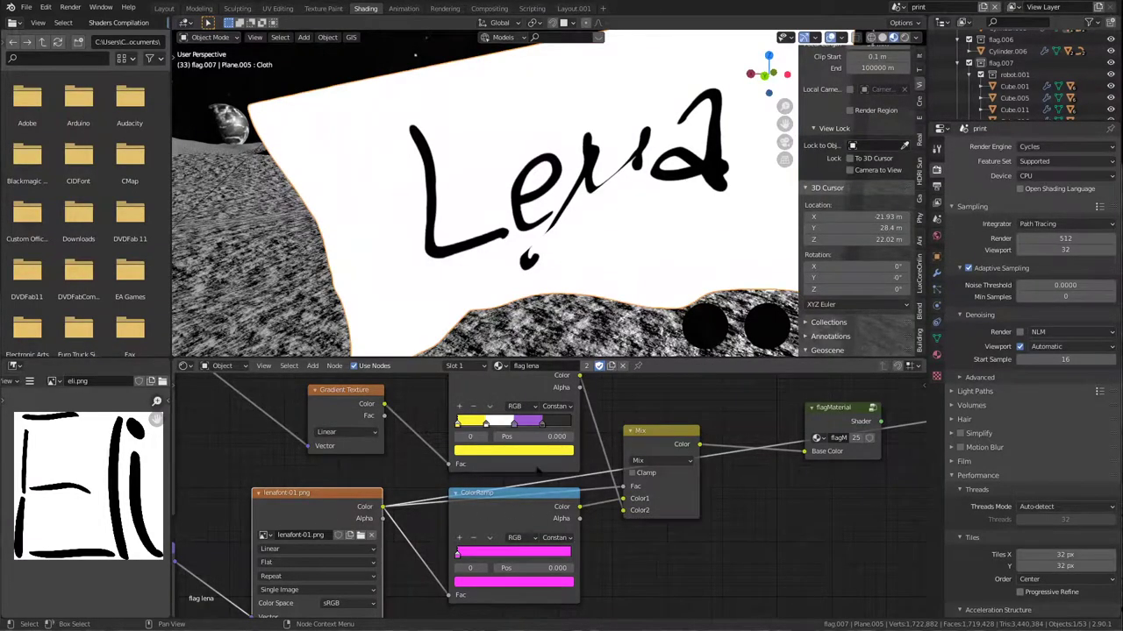
{"action": "left_click", "coordinate": [513, 510]}
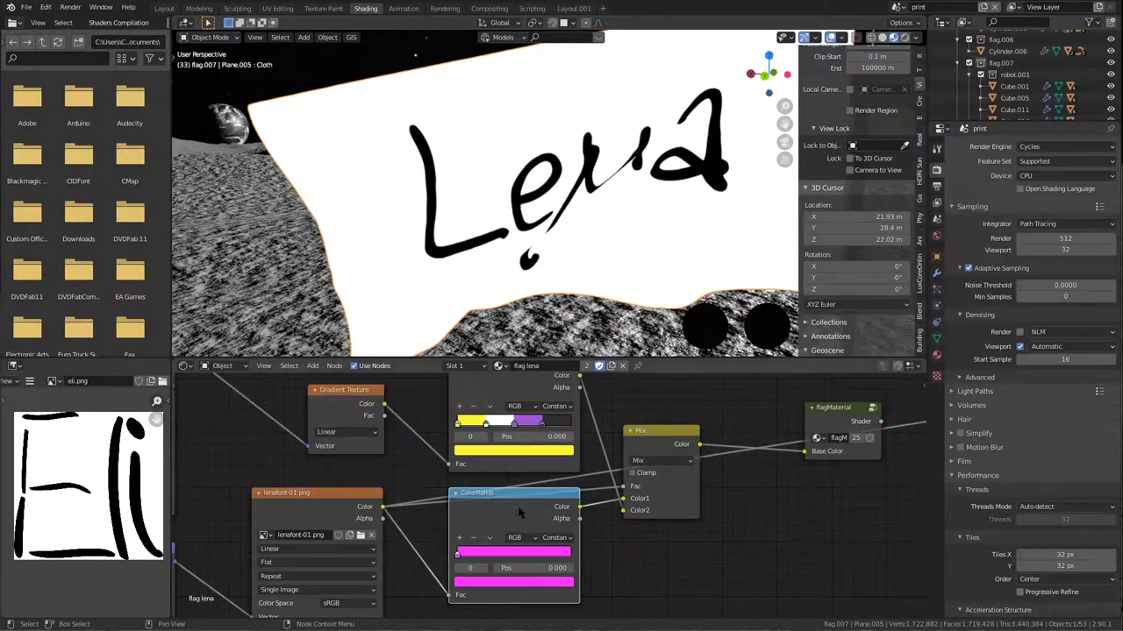
{"action": "left_click", "coordinate": [519, 516], "text": "ctrl+shift"}
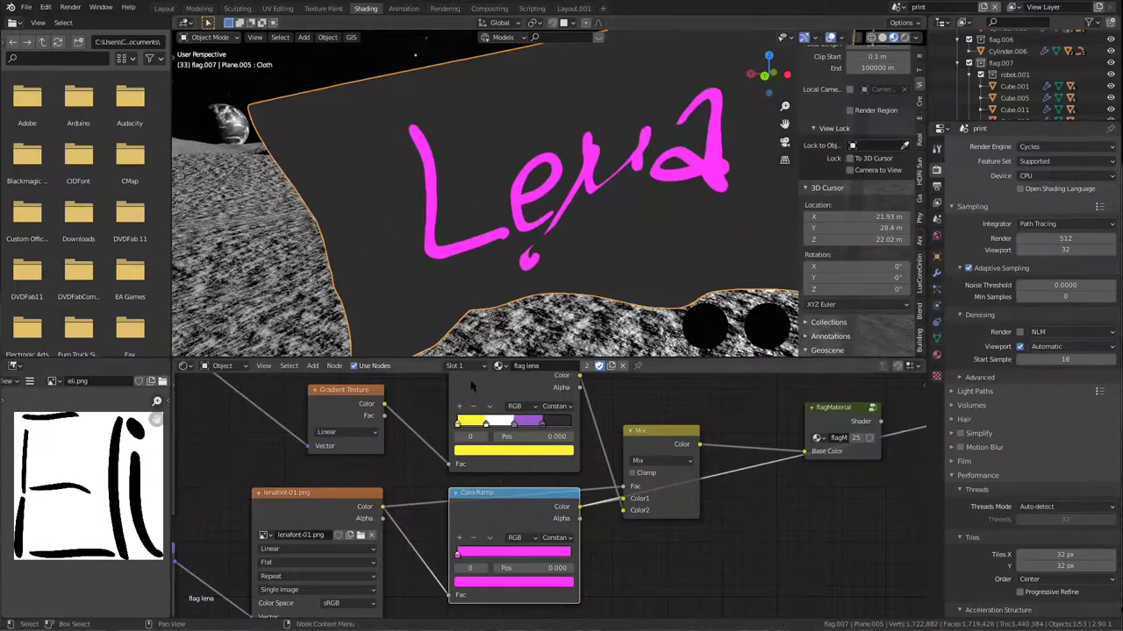
Preview the lettering image, the four-colour stripe ColorRamp and the Mix node's output in turn on the flag.
{"action": "middle_click_drag", "start_coordinate": [564, 511], "coordinate": [526, 563]}
{"action": "left_click", "coordinate": [427, 542], "text": "ctrl+shift"}
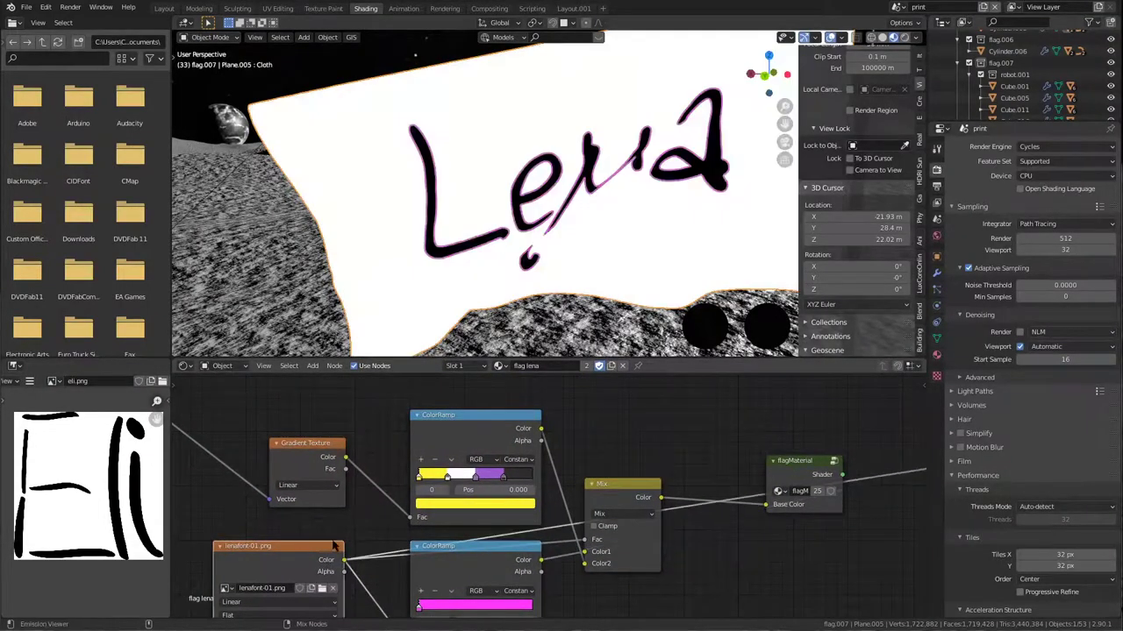
{"action": "left_click", "coordinate": [462, 418], "text": "ctrl+shift"}
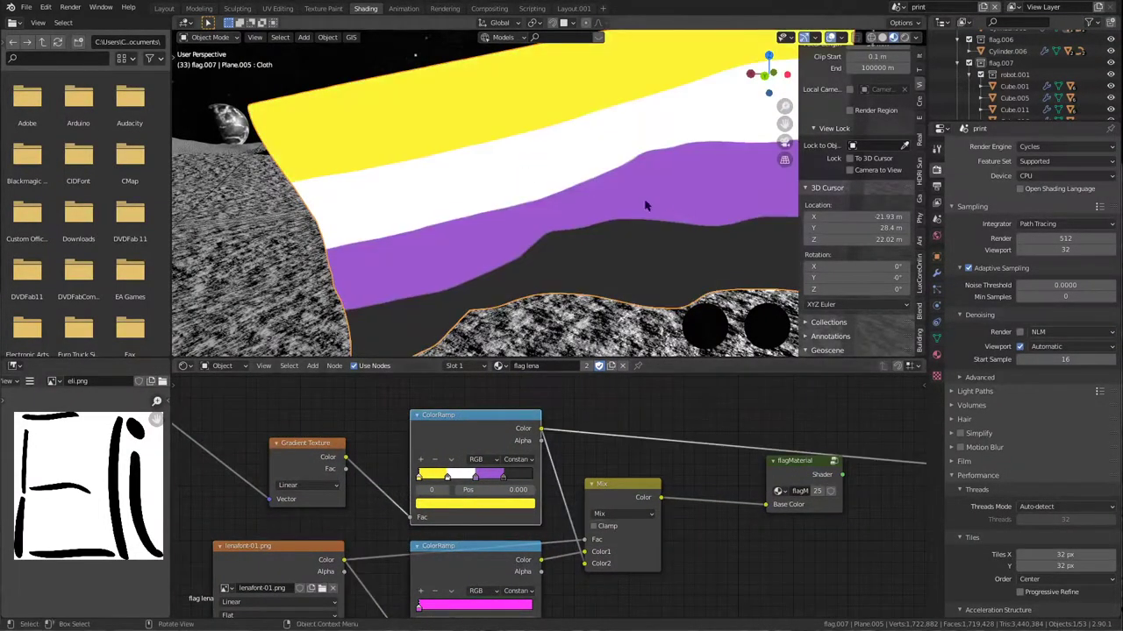
{"action": "left_click", "coordinate": [628, 497], "text": "ctrl+shift"}
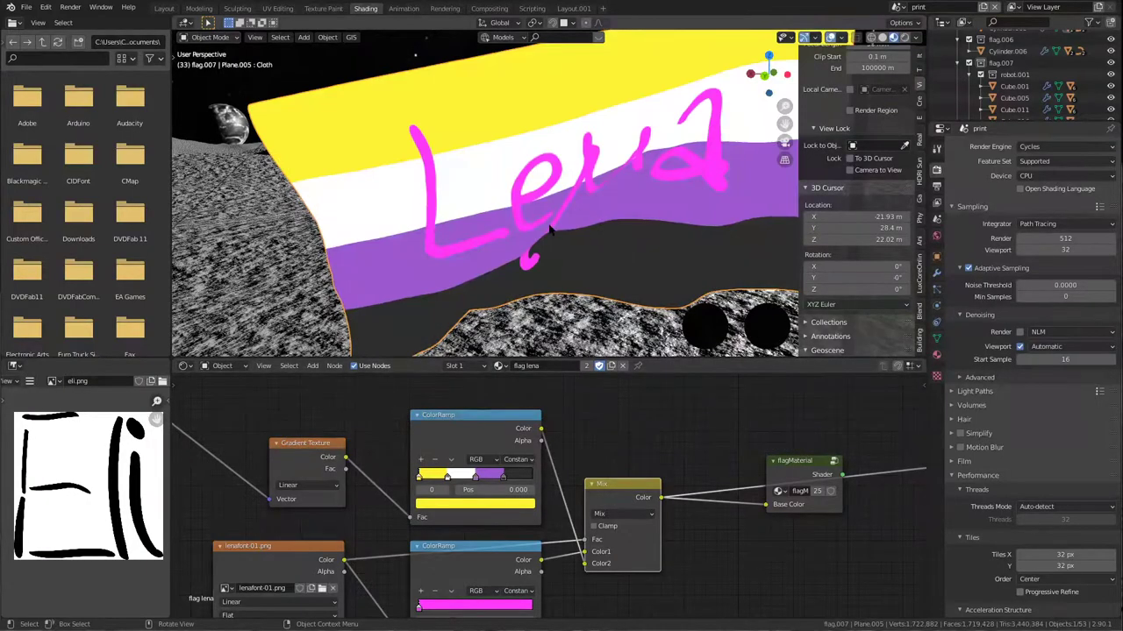
{"action": "middle_click_drag", "start_coordinate": [491, 176], "coordinate": [440, 136]}
Remove the white, purple and dark grey stops from the stripe ColorRamp, keeping only the yellow one.
{"action": "left_click", "coordinate": [479, 429]}
{"action": "left_click", "coordinate": [449, 478]}
{"action": "left_click", "coordinate": [420, 478]}
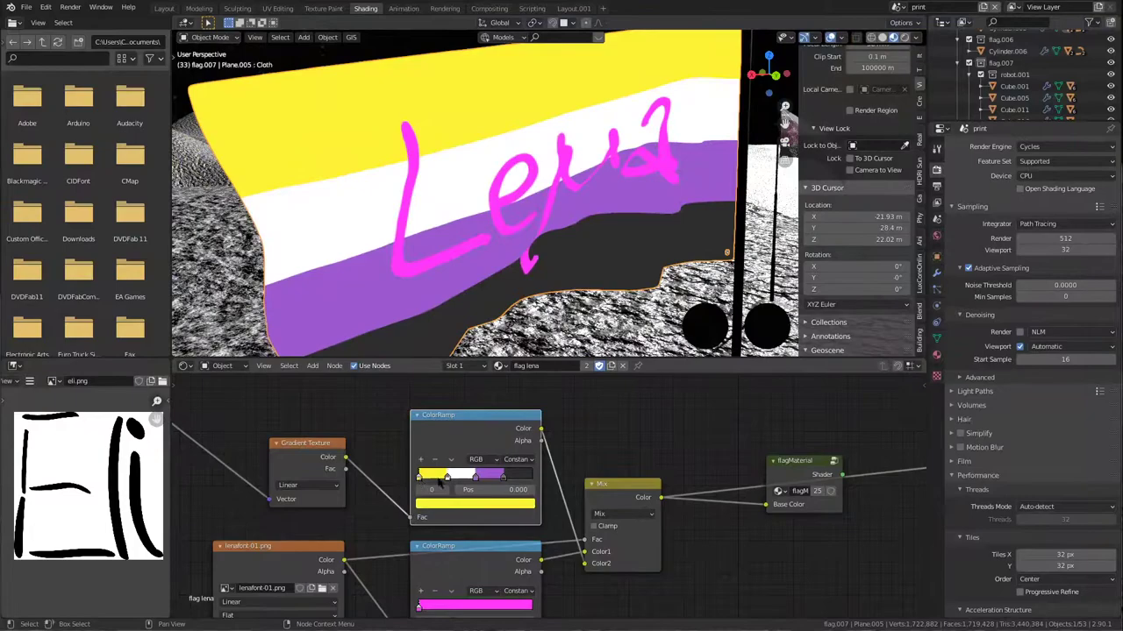
{"action": "left_click", "coordinate": [449, 477]}
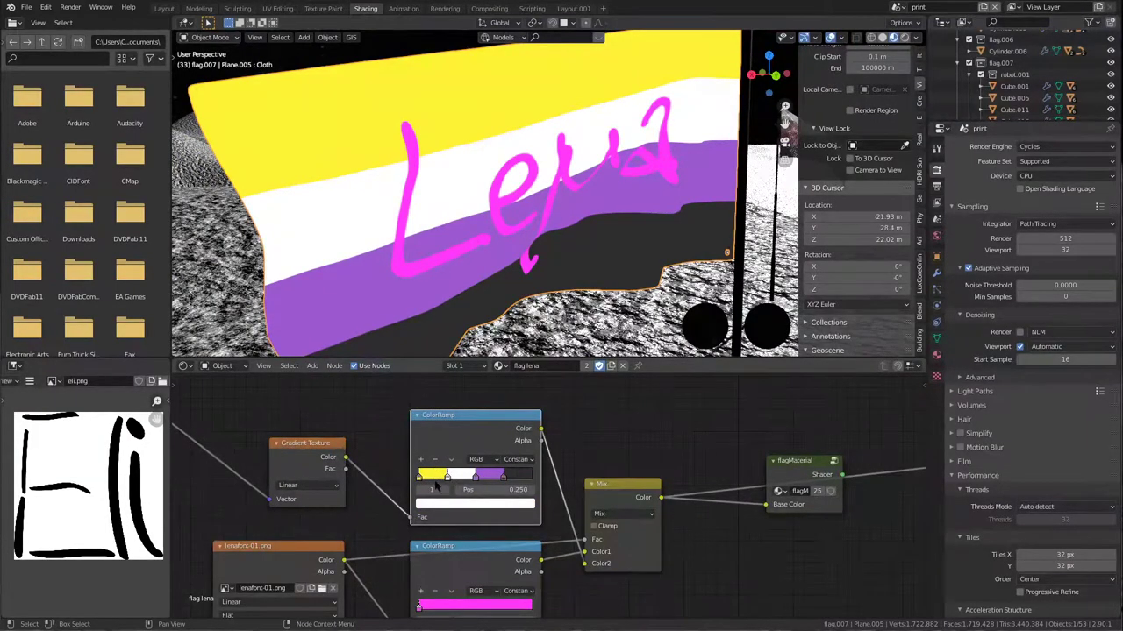
{"action": "left_click", "coordinate": [456, 501]}
{"action": "left_click", "coordinate": [435, 461]}
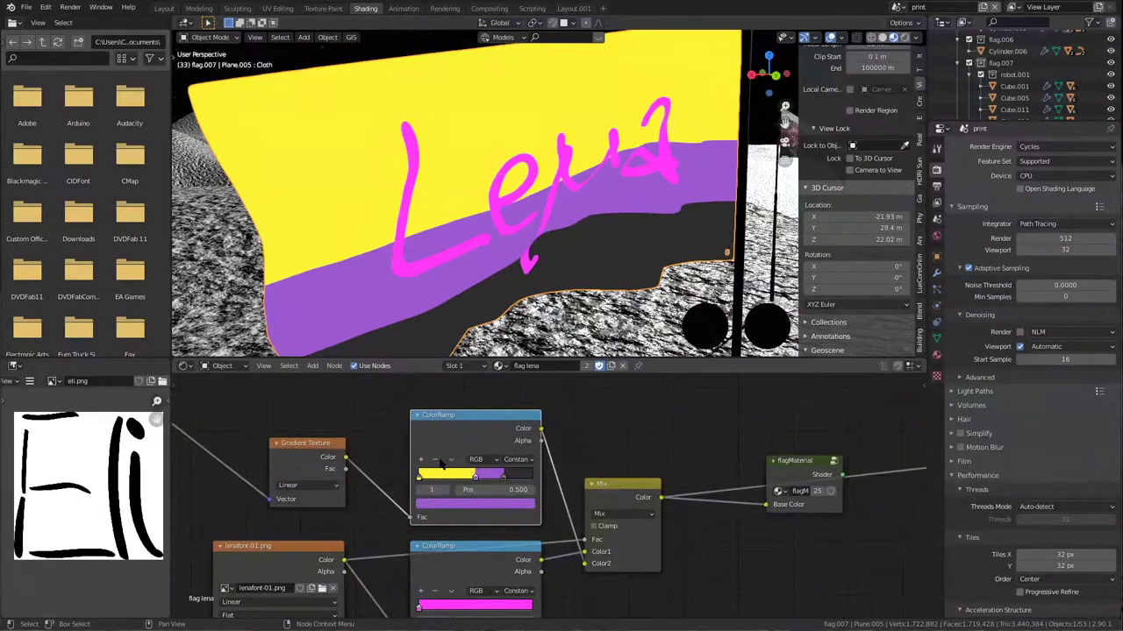
{"action": "left_click", "coordinate": [435, 460]}
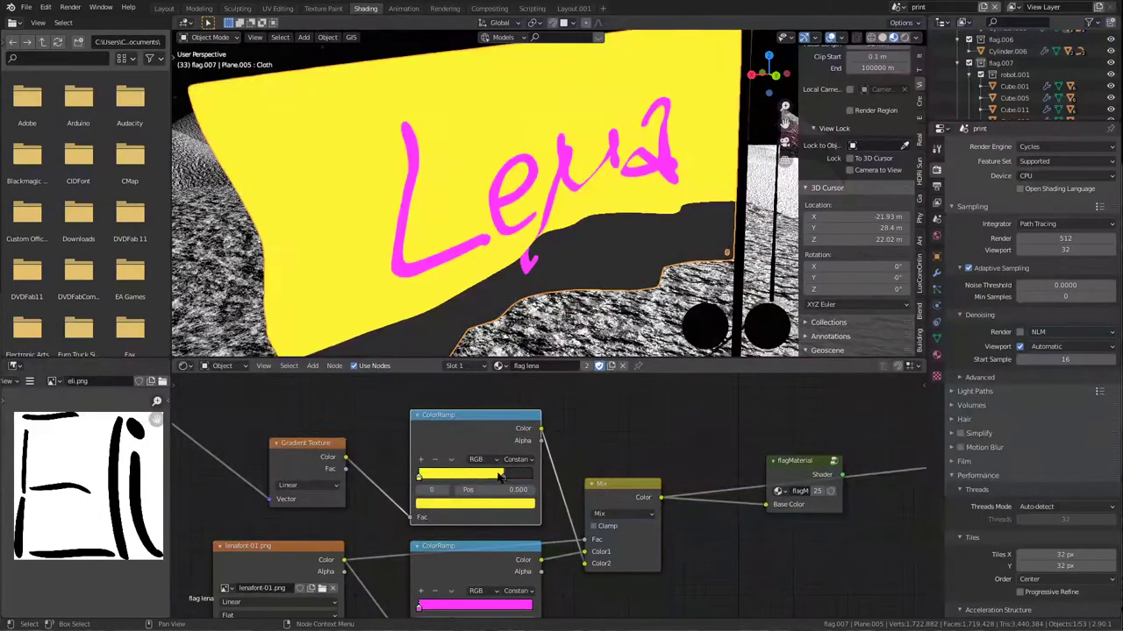
Add a second stop at position 0.5 to the stripe ColorRamp and colour it blue.
{"action": "left_click", "coordinate": [420, 460]}
{"action": "left_click", "coordinate": [472, 489]}
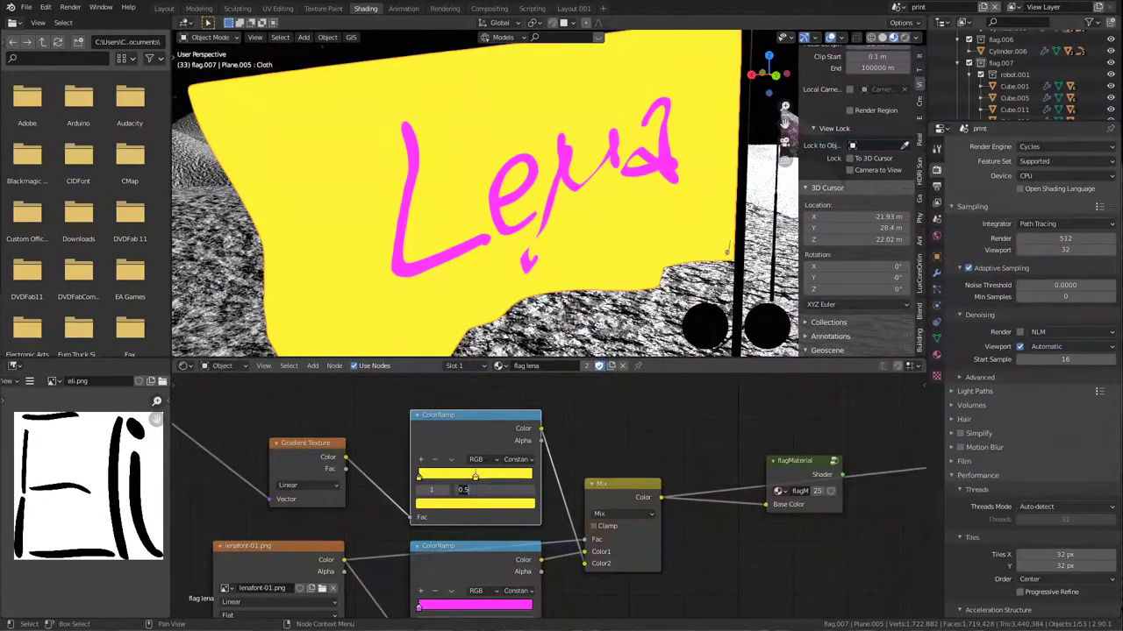
{"action": "key", "text": "Return"}
{"action": "left_click", "coordinate": [480, 505]}
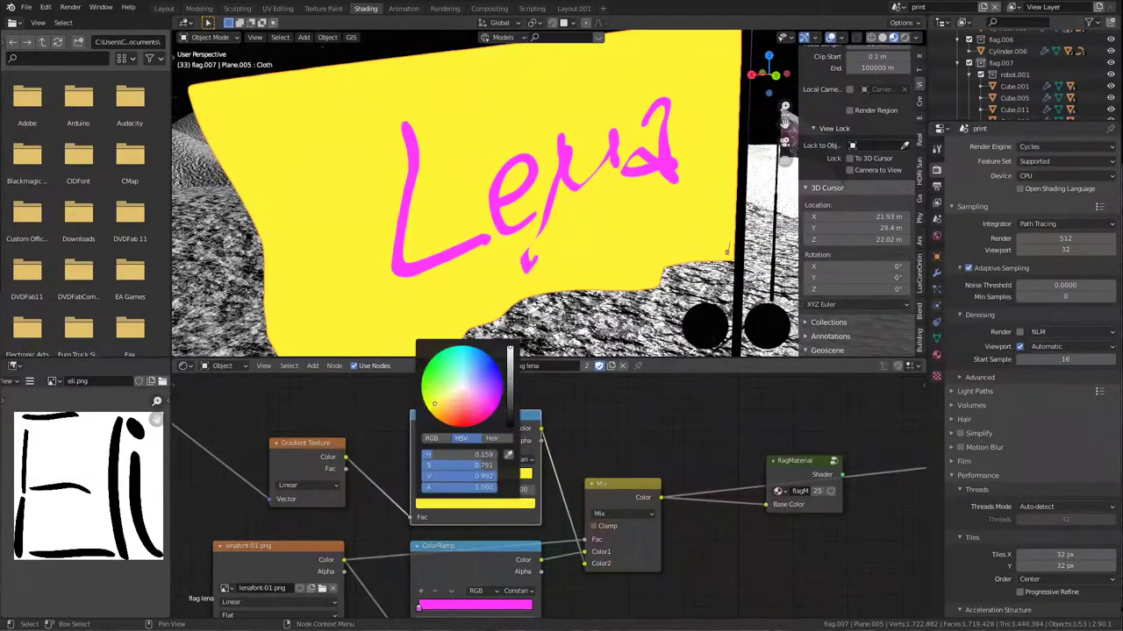
{"action": "left_click_drag", "start_coordinate": [465, 373], "coordinate": [469, 367]}
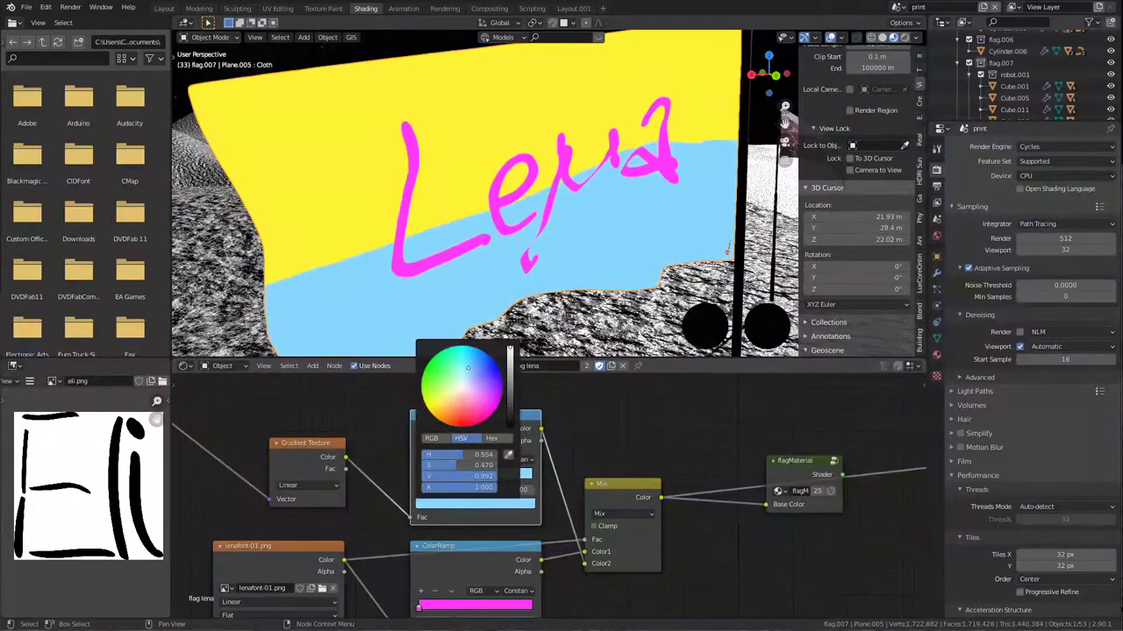
{"action": "left_click", "coordinate": [484, 507]}
{"action": "left_click_drag", "start_coordinate": [467, 372], "coordinate": [478, 363]}
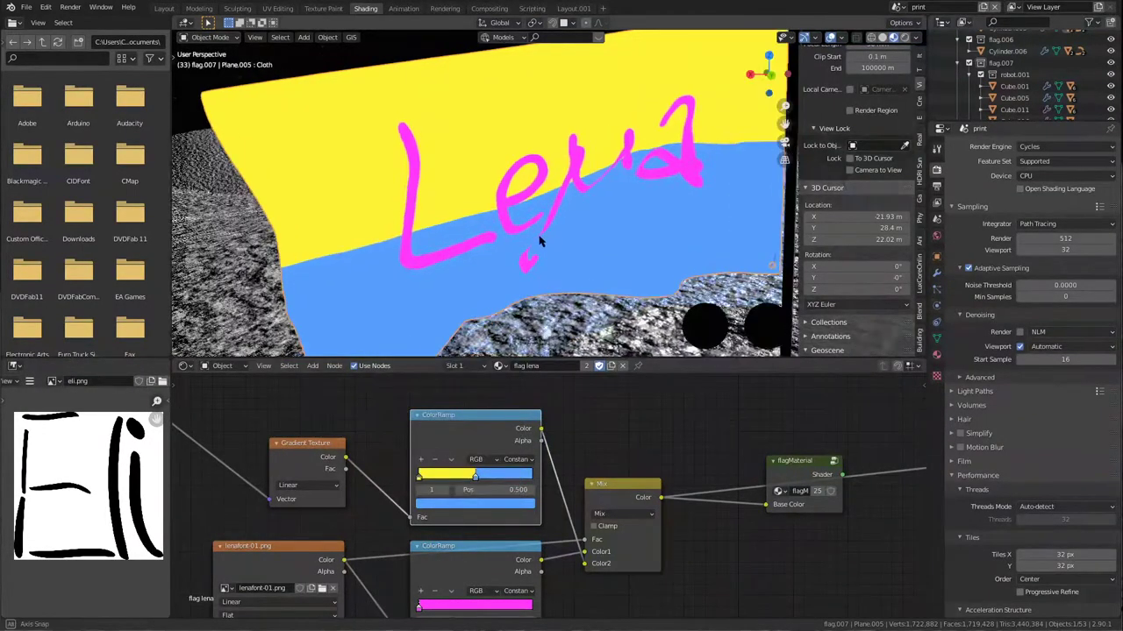
Try light green as the colour of the lettering ColorRamp's single stop.
{"action": "scroll", "coordinate": [605, 520], "scroll_direction": "down", "scroll_amount": 1}
{"action": "middle_click_drag", "start_coordinate": [590, 591], "coordinate": [609, 542]}
{"action": "scroll", "coordinate": [482, 564], "scroll_direction": "up", "scroll_amount": 6}
{"action": "left_click", "coordinate": [450, 531]}
{"action": "left_click", "coordinate": [478, 568]}
{"action": "mouse_move", "coordinate": [529, 373]}
{"action": "left_mouse_down"}
{"action": "mouse_move", "coordinate": [514, 365]}
{"action": "mouse_move", "coordinate": [525, 405]}
{"action": "mouse_move", "coordinate": [492, 387]}
{"action": "left_mouse_up"}
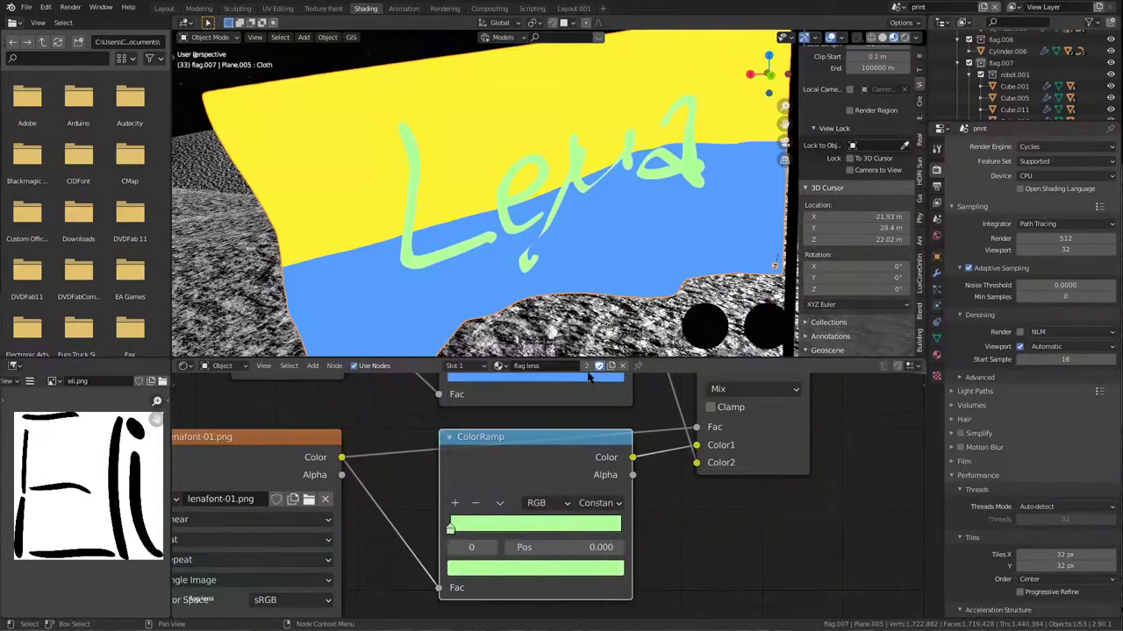
Set the lettering ColorRamp's colour to black and check the lettering on the flag.
{"action": "left_click", "coordinate": [544, 566]}
{"action": "left_click_drag", "start_coordinate": [588, 388], "coordinate": [587, 455]}
{"action": "middle_click_drag", "start_coordinate": [553, 221], "coordinate": [574, 222]}
{"action": "middle_click_drag", "start_coordinate": [648, 227], "coordinate": [556, 273]}
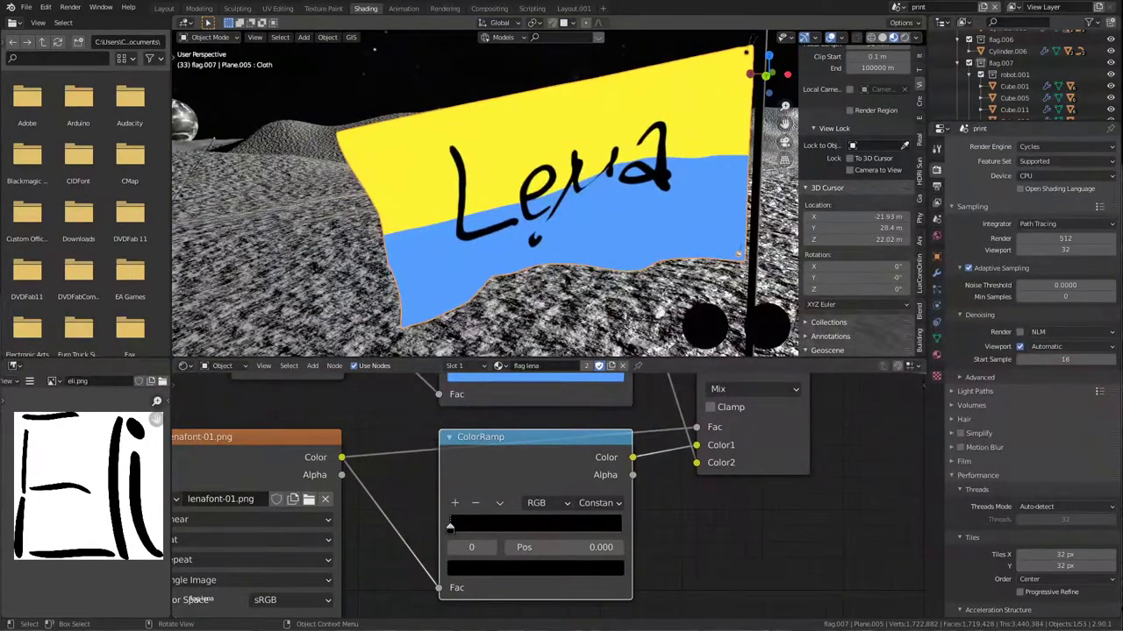
Route the flagMaterial group's shader to the Material Output so the flag shows the woven cloth shading.
{"action": "middle_click_drag", "start_coordinate": [592, 472], "coordinate": [448, 489]}
{"action": "scroll", "coordinate": [448, 489], "scroll_direction": "down", "scroll_amount": 5}
{"action": "middle_click_drag", "start_coordinate": [534, 439], "coordinate": [514, 474]}
{"action": "scroll", "coordinate": [573, 485], "scroll_direction": "down", "scroll_amount": 3}
{"action": "middle_click_drag", "start_coordinate": [666, 436], "coordinate": [568, 450]}
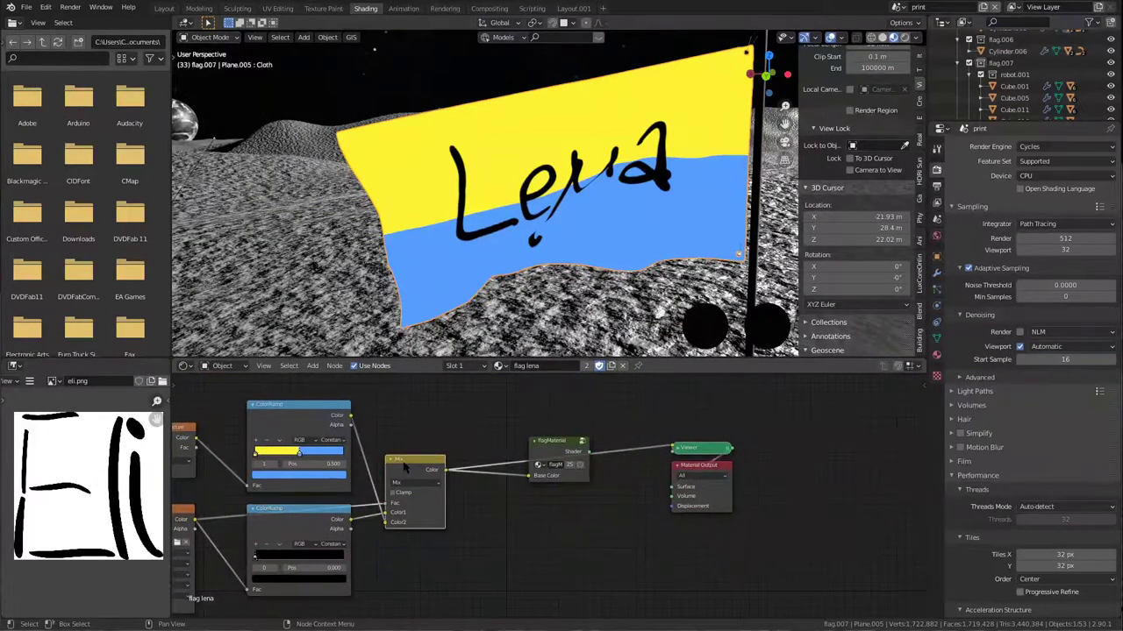
{"action": "left_click", "coordinate": [558, 445], "text": "ctrl+shift"}
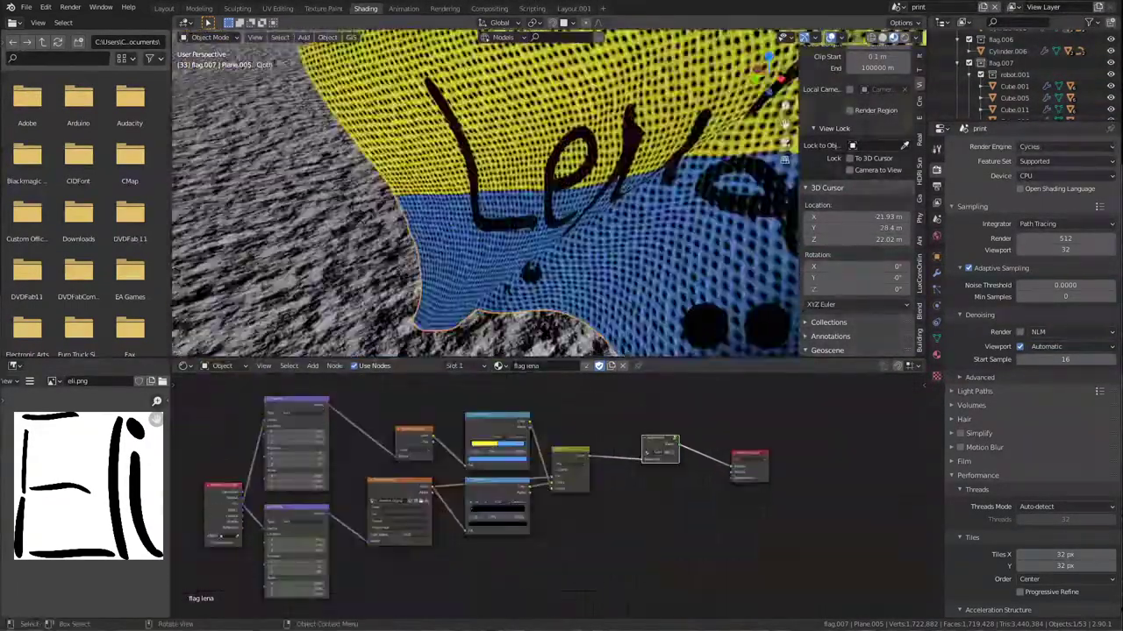
{"action": "scroll", "coordinate": [561, 189], "scroll_direction": "down", "scroll_amount": 8}
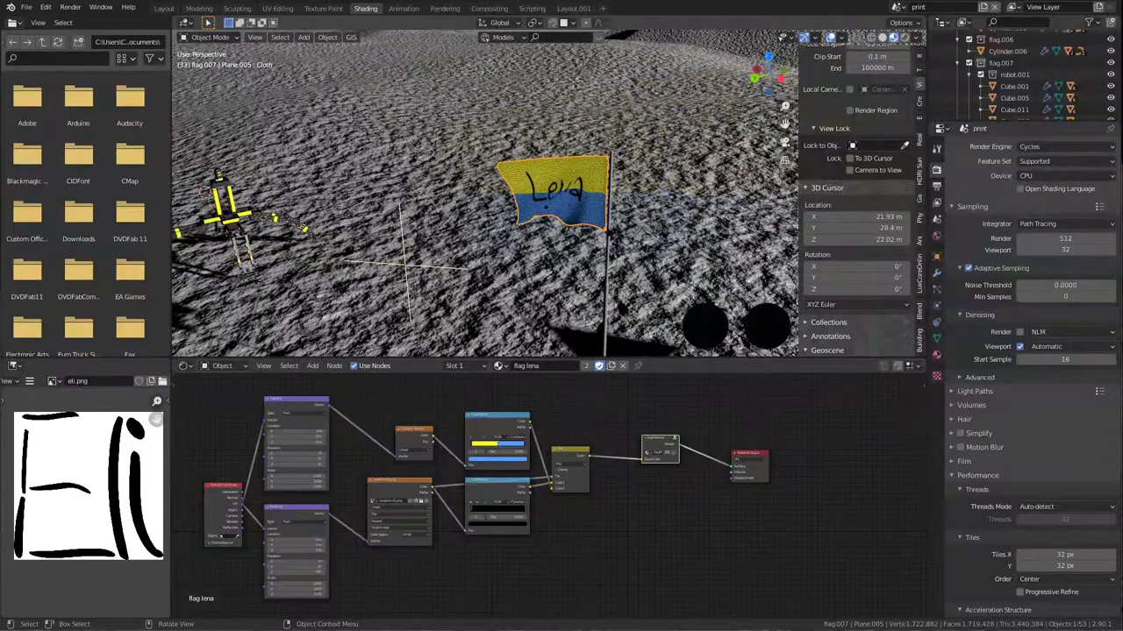
{"action": "left_click", "coordinate": [606, 263]}
{"action": "middle_click_drag", "start_coordinate": [606, 263], "coordinate": [570, 259]}
{"action": "key", "text": "g"}
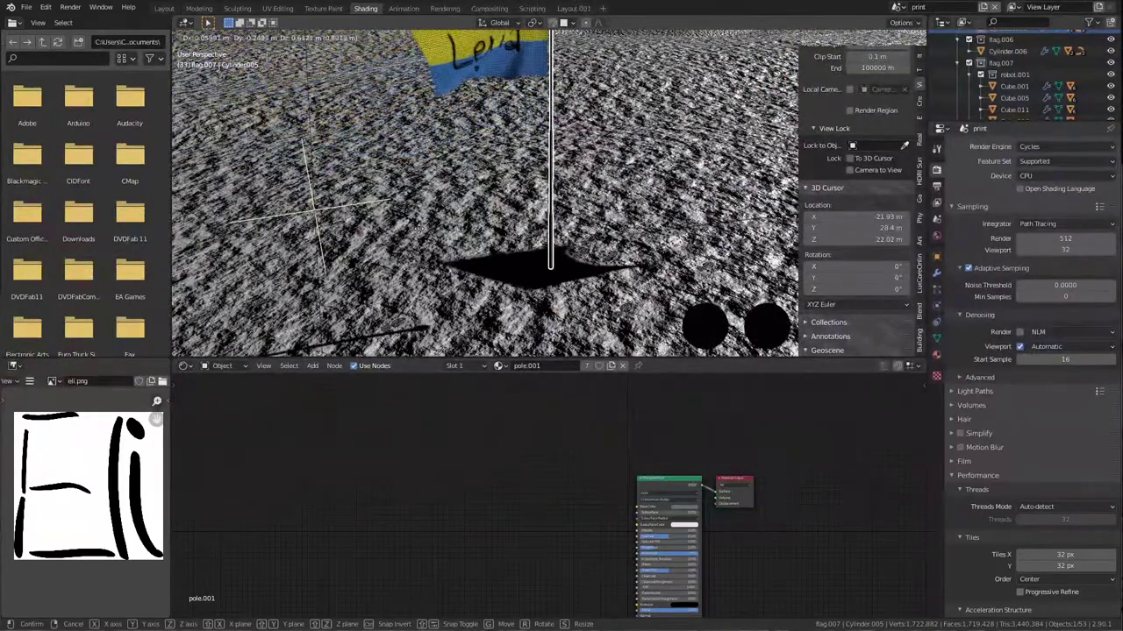
{"action": "key", "text": "Escape"}
{"action": "scroll", "coordinate": [550, 215], "scroll_direction": "up", "scroll_amount": 2}
{"action": "scroll", "coordinate": [550, 215], "scroll_direction": "down", "scroll_amount": 2}
{"action": "left_click", "coordinate": [487, 96]}
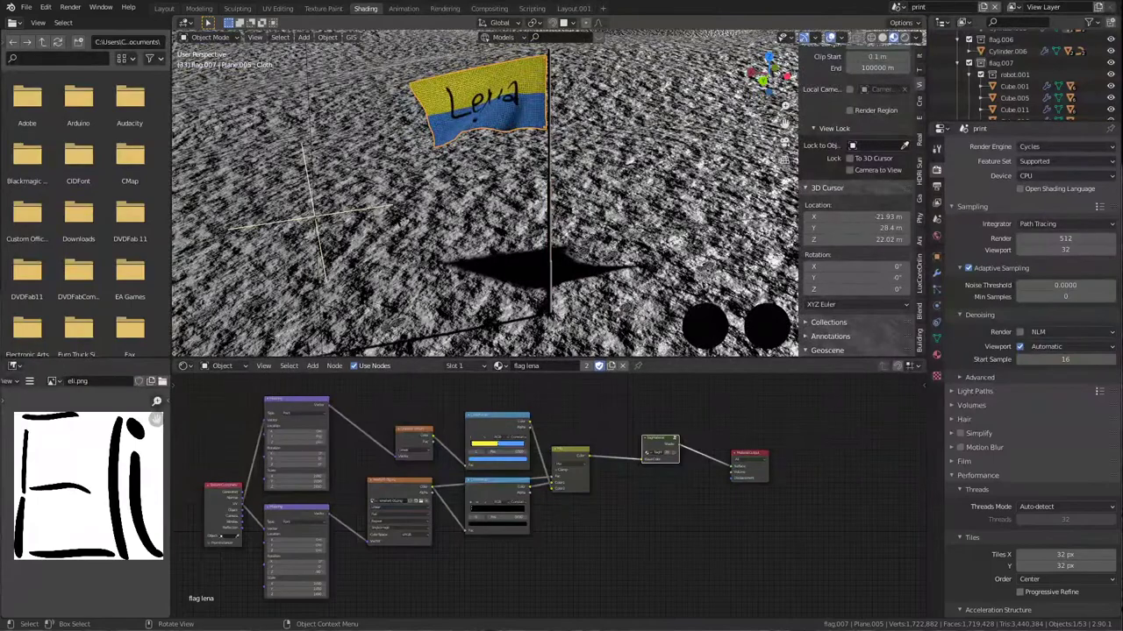
Select the scene camera and examine its depth of field settings, including the focus object and F-Stop.
{"action": "key", "text": "KP_0"}
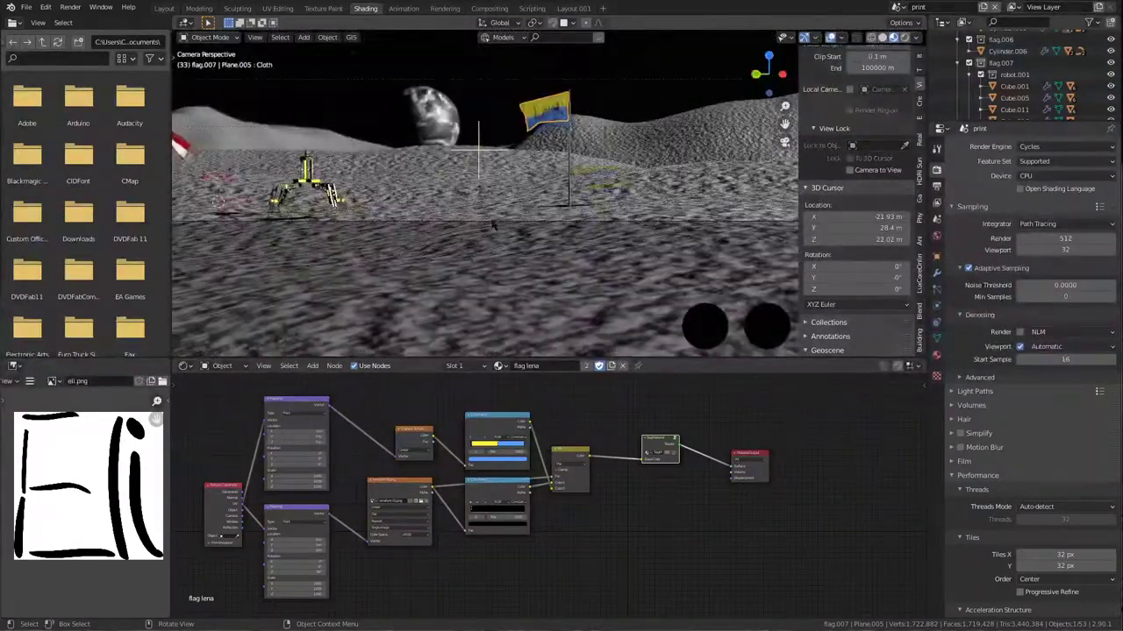
{"action": "middle_click_drag", "start_coordinate": [502, 173], "coordinate": [502, 192]}
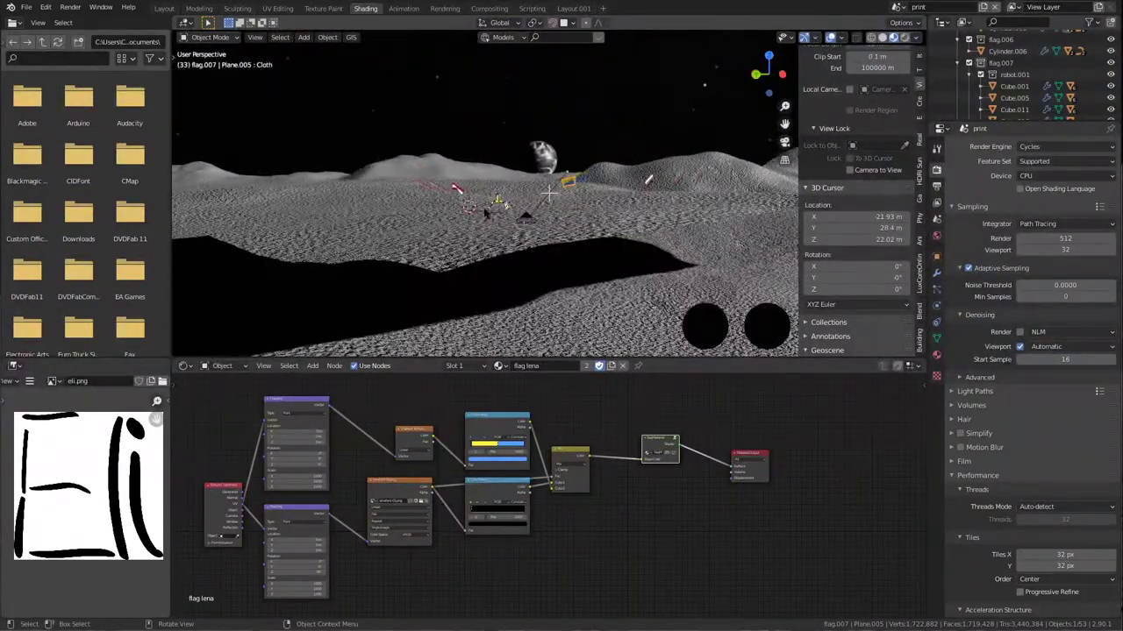
{"action": "left_click", "coordinate": [532, 212]}
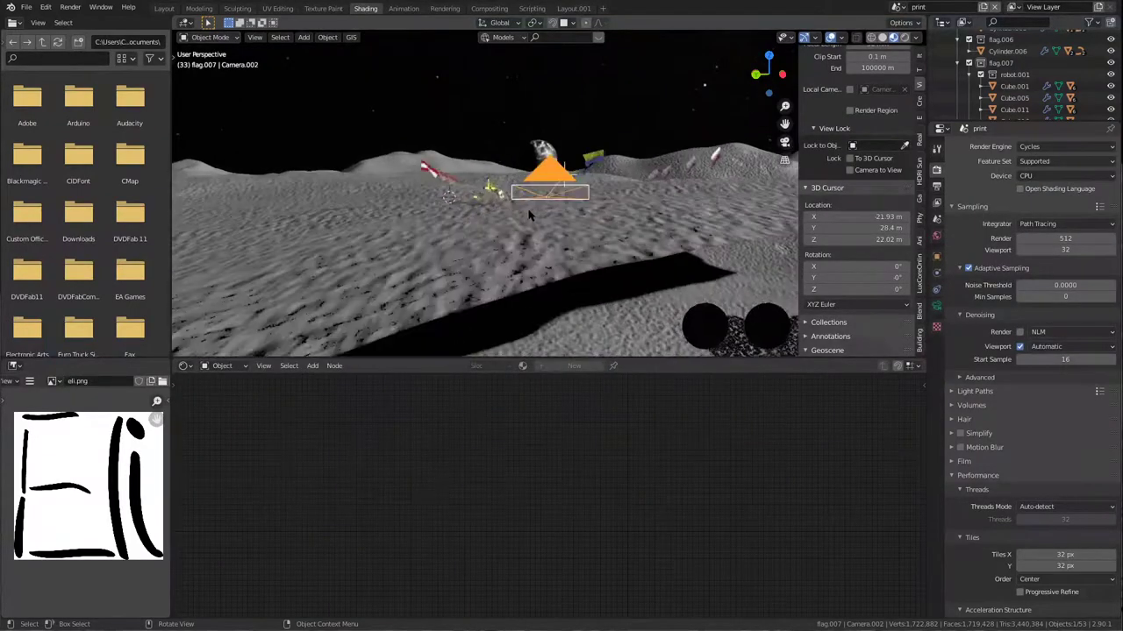
{"action": "middle_click_drag", "start_coordinate": [529, 215], "coordinate": [439, 238]}
{"action": "left_click", "coordinate": [937, 308]}
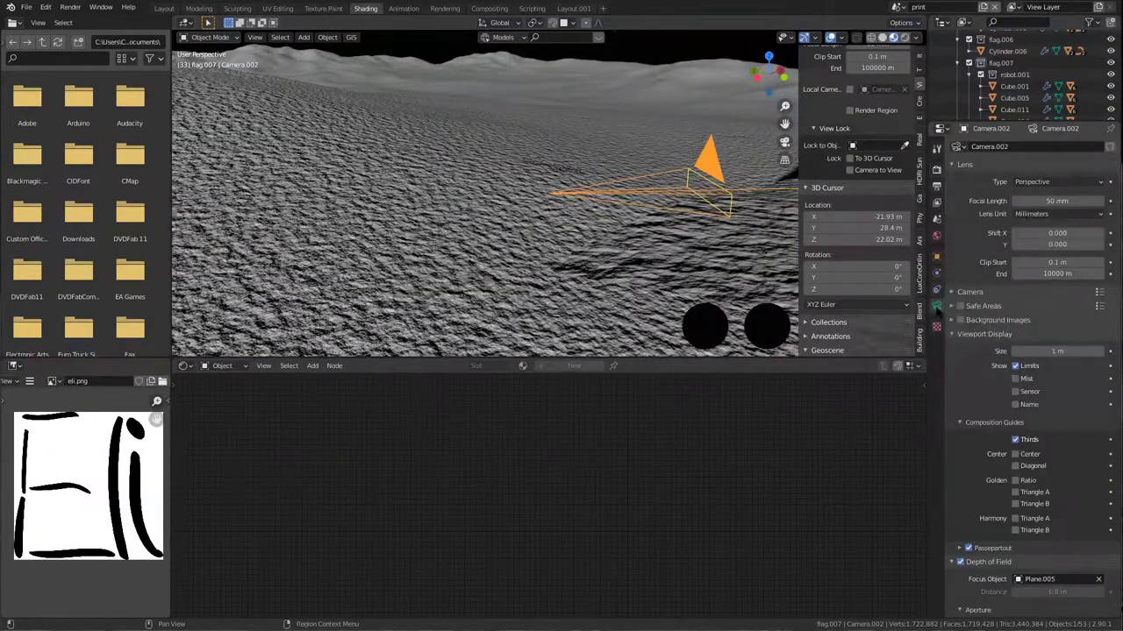
{"action": "scroll", "coordinate": [1018, 336], "scroll_direction": "down", "scroll_amount": 5}
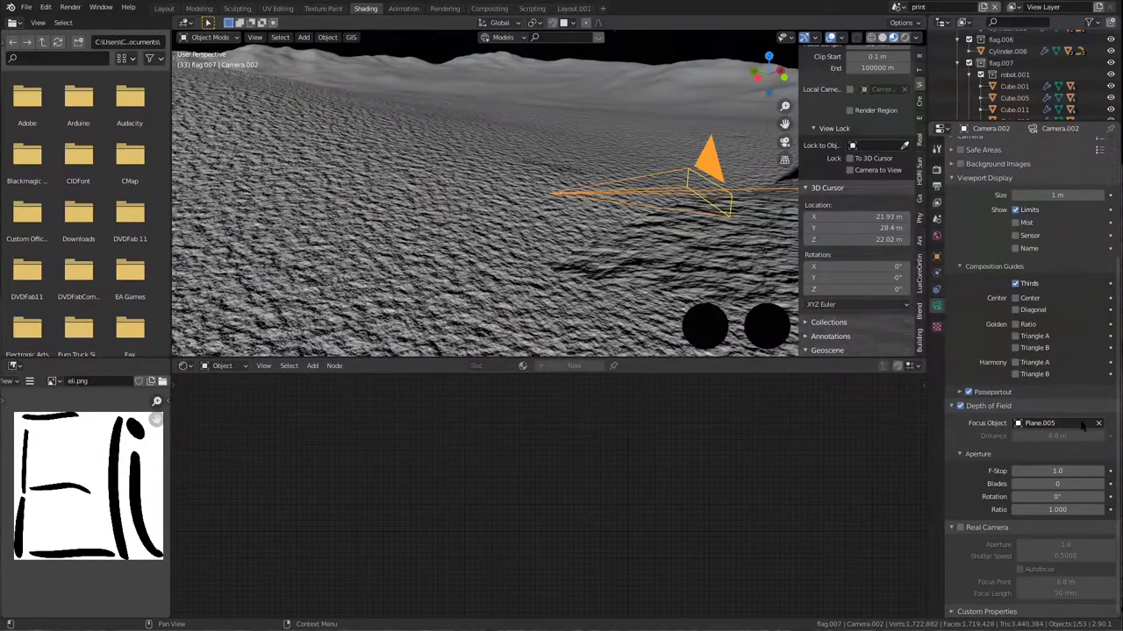
{"action": "scroll", "coordinate": [702, 220], "scroll_direction": "down", "scroll_amount": 3}
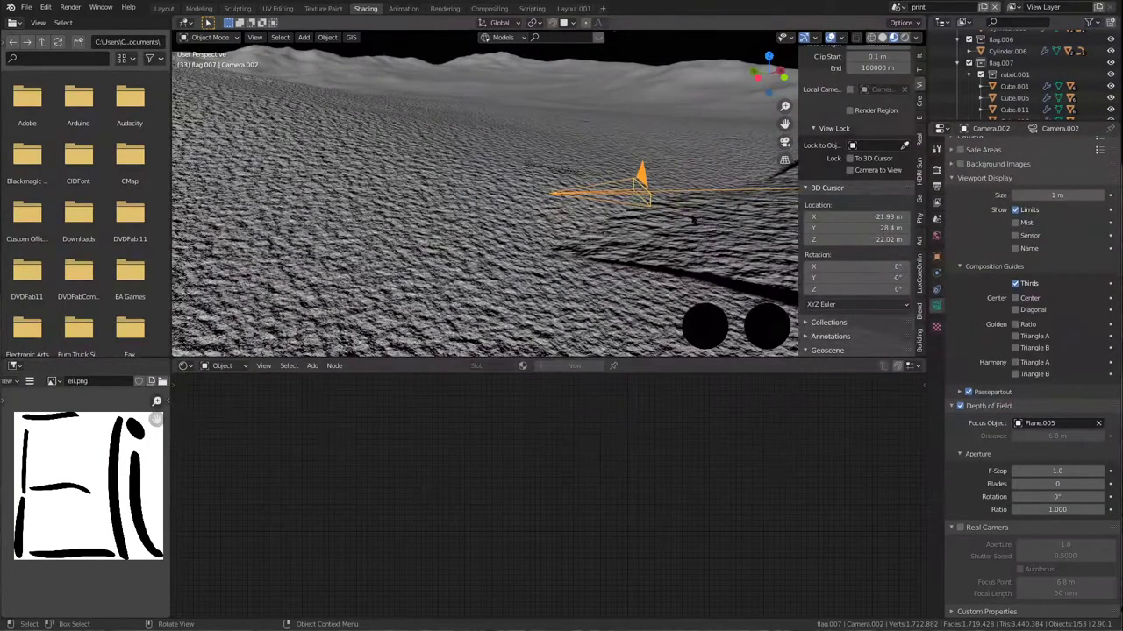
Look through the camera to check how the flags, lander and Earth sit in the frame.
{"action": "middle_click_drag", "start_coordinate": [693, 220], "coordinate": [582, 45]}
{"action": "key", "text": "KP_0"}
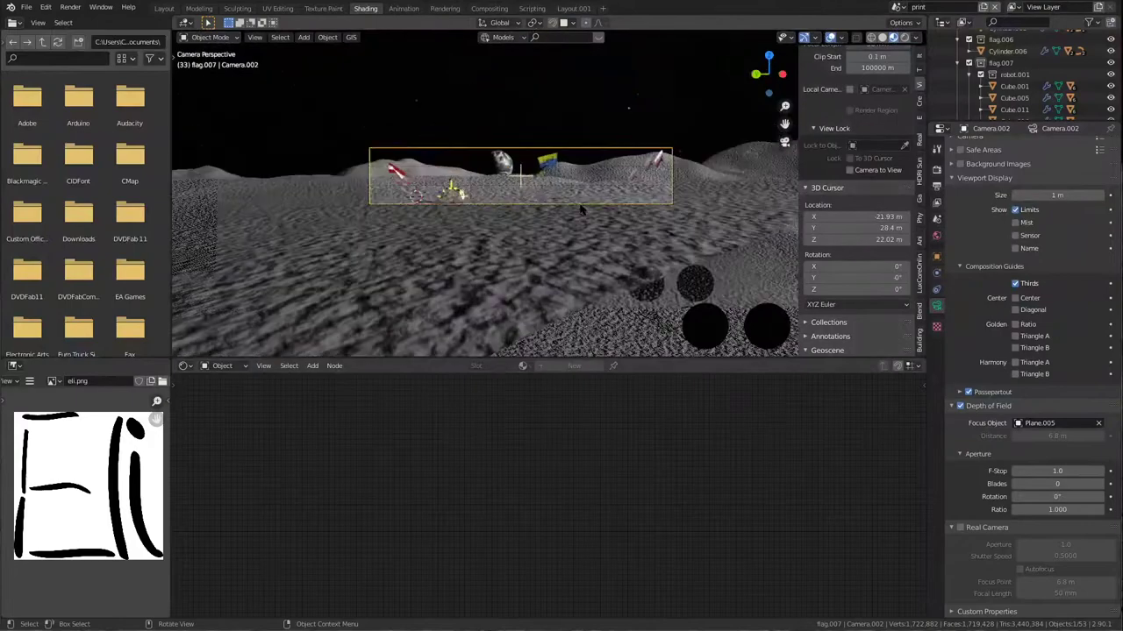
{"action": "scroll", "coordinate": [581, 209], "scroll_direction": "up", "scroll_amount": 4}
{"action": "scroll", "coordinate": [582, 209], "scroll_direction": "down", "scroll_amount": 2}
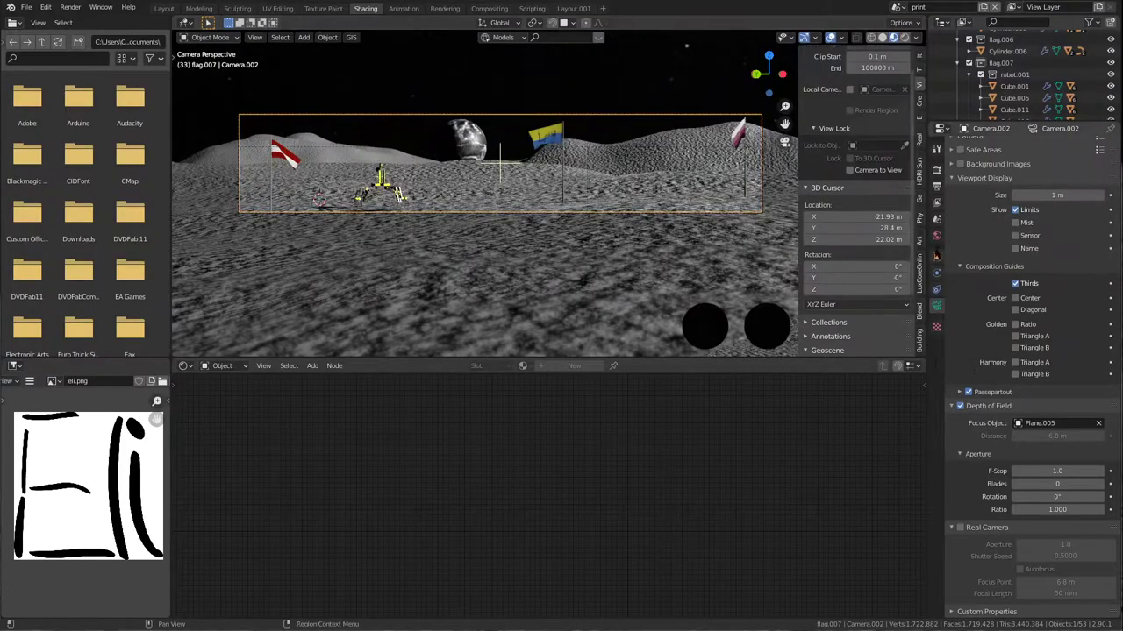
Set the render's horizontal resolution to 7680/3 px in the output dimensions.
{"action": "left_click", "coordinate": [937, 171]}
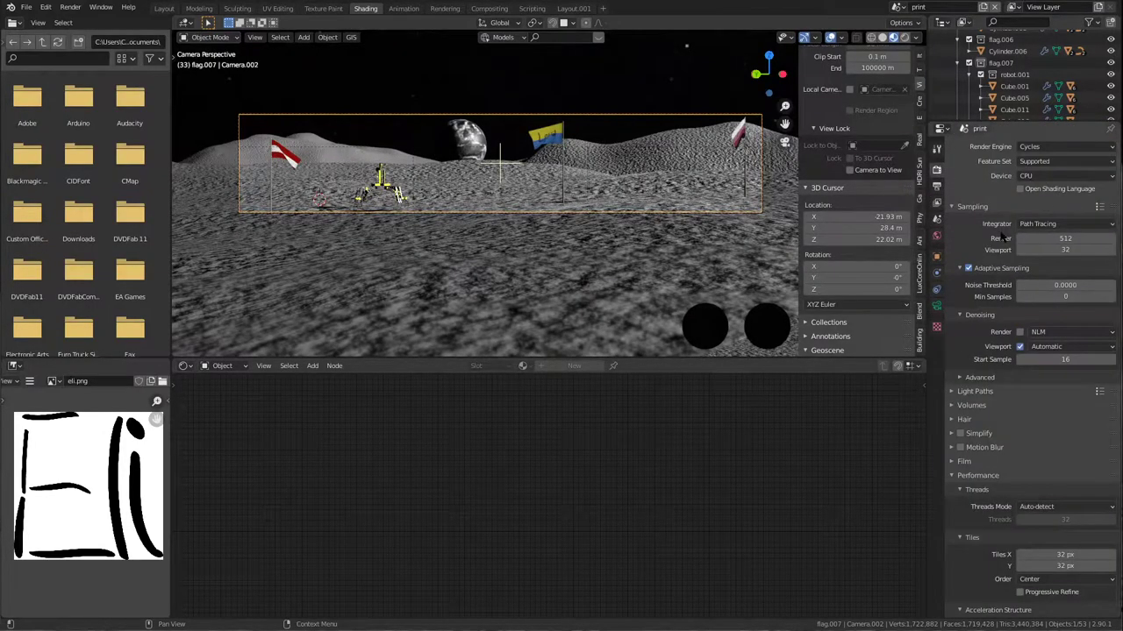
{"action": "left_click", "coordinate": [937, 186]}
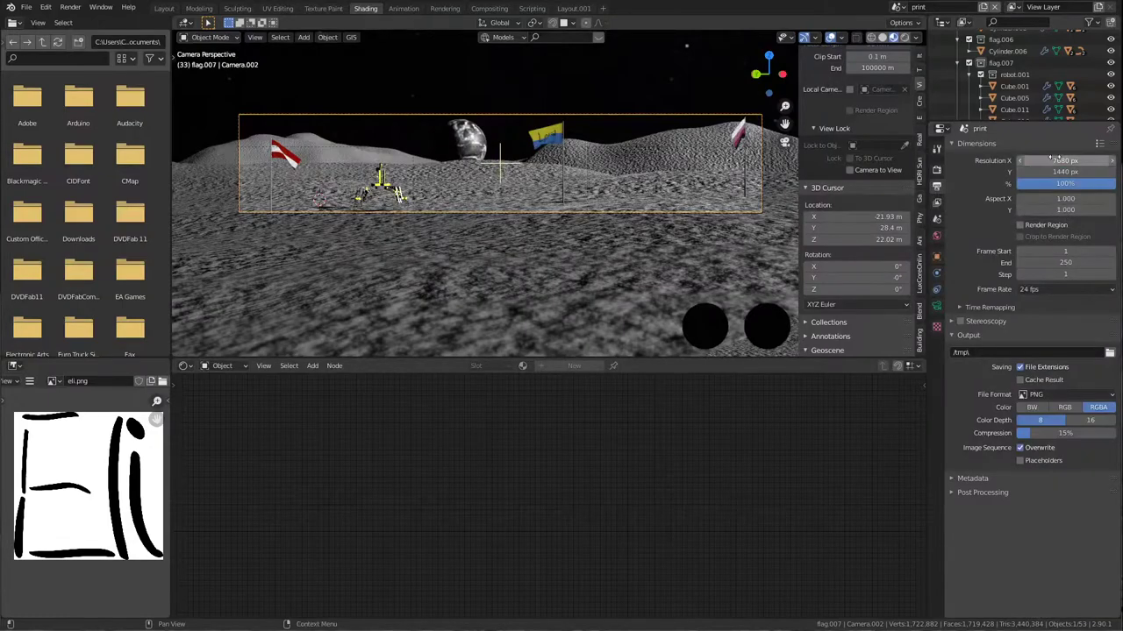
{"action": "left_click", "coordinate": [1057, 159]}
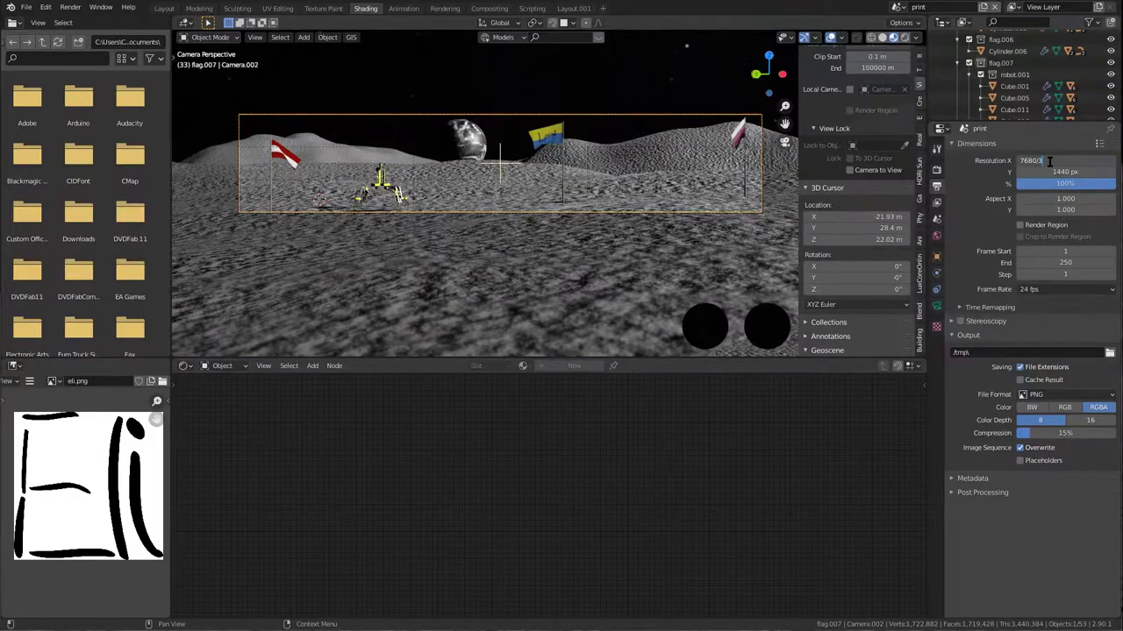
{"action": "type", "text": "/3"}
{"action": "key", "text": "Return"}
{"action": "scroll", "coordinate": [521, 178], "scroll_direction": "down", "scroll_amount": 3}
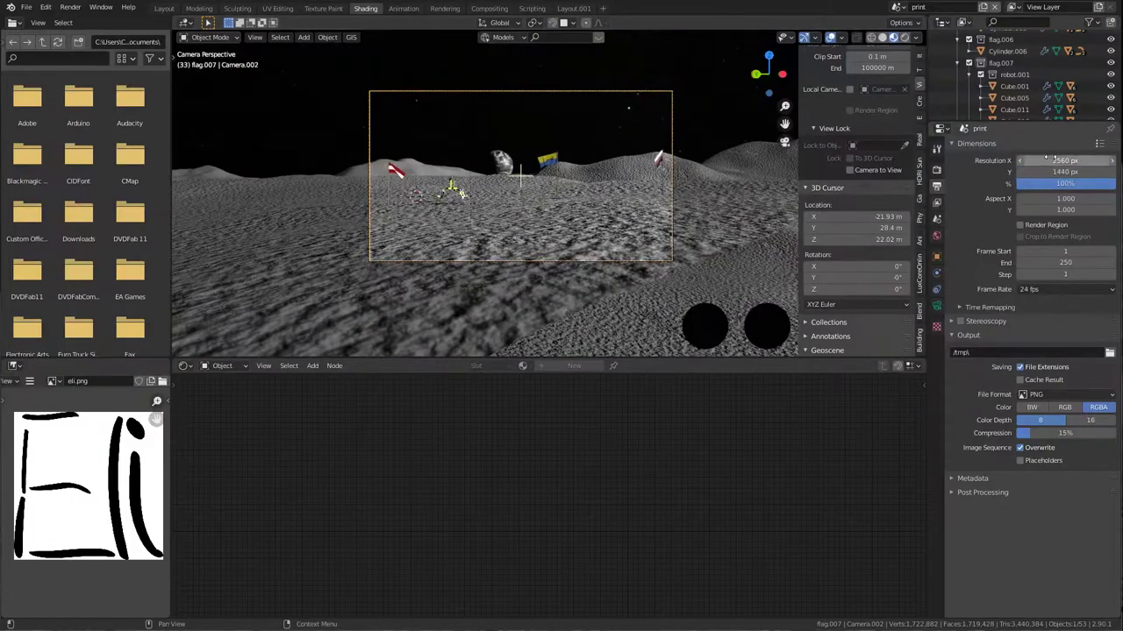
Double the render's horizontal resolution to 5120 px and check the wider camera frame.
{"action": "left_click", "coordinate": [1056, 159]}
{"action": "type", "text": "*2"}
{"action": "key", "text": "Return"}
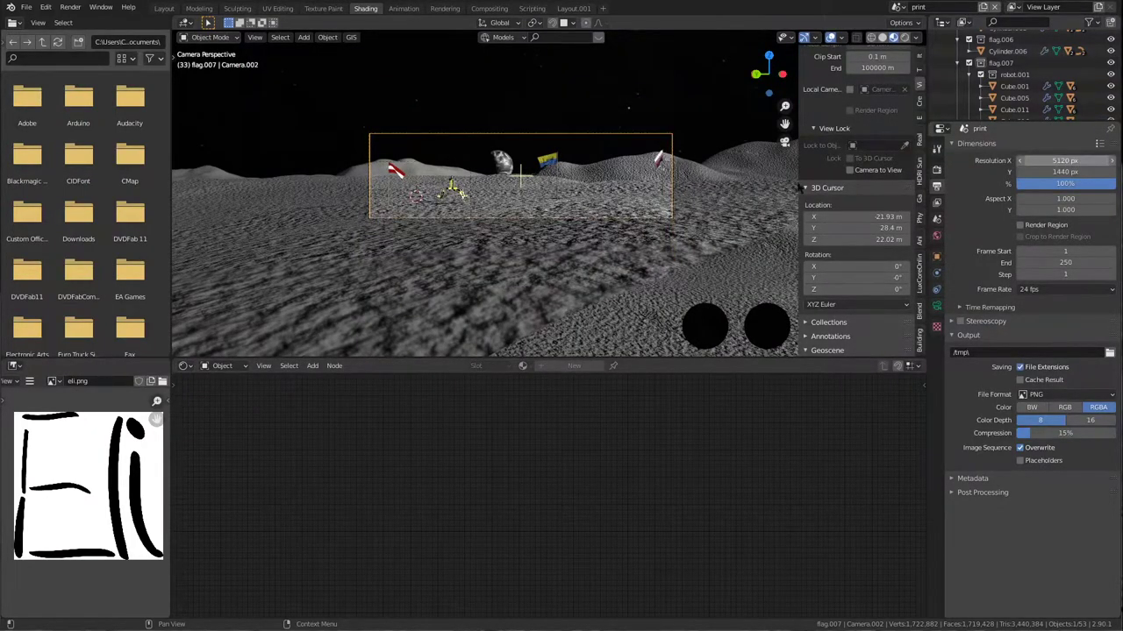
{"action": "scroll", "coordinate": [585, 191], "scroll_direction": "up", "scroll_amount": 3}
{"action": "scroll", "coordinate": [610, 185], "scroll_direction": "down", "scroll_amount": 3}
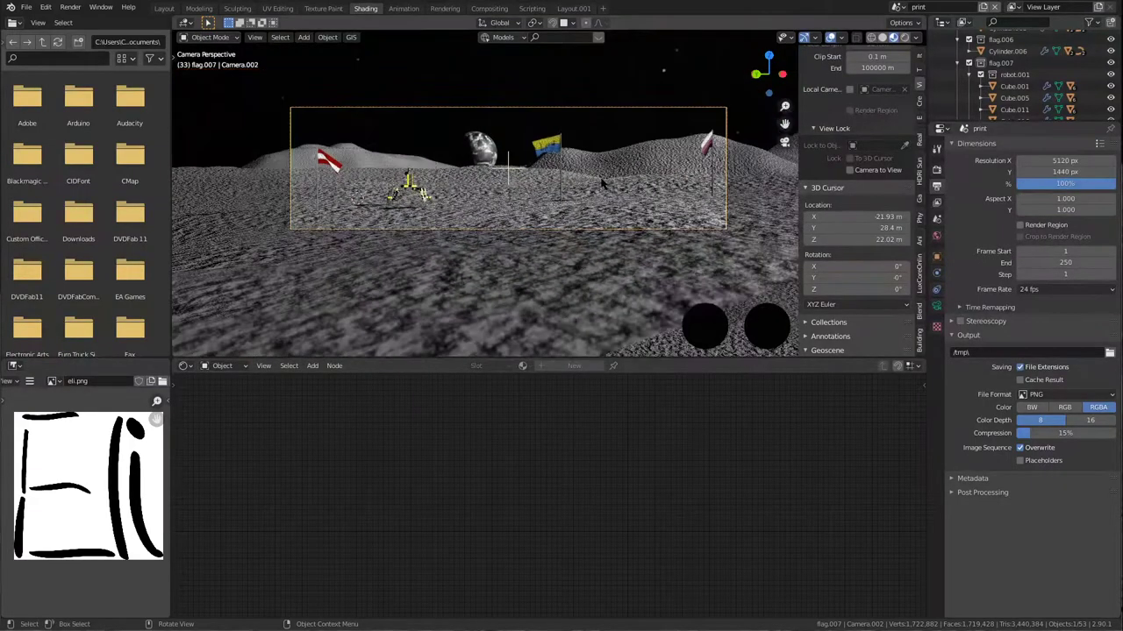
Start Walk Navigation in the camera view, finding it among the viewport's navigation commands.
{"action": "key", "text": "shift+grave"}
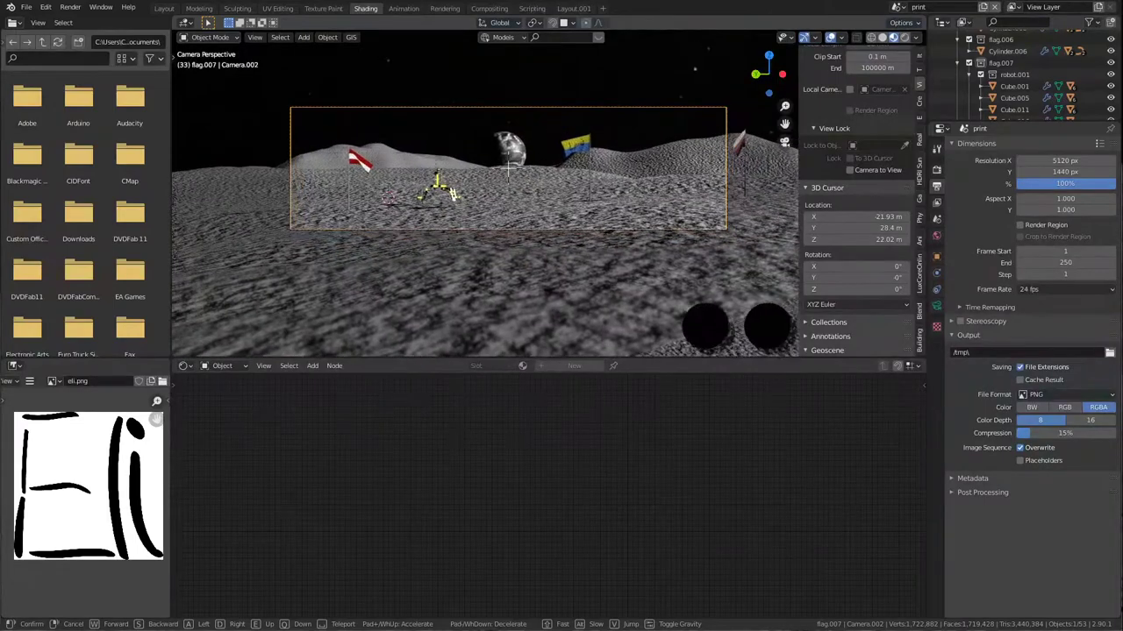
{"action": "left_click", "coordinate": [508, 169]}
{"action": "left_click", "coordinate": [255, 37]}
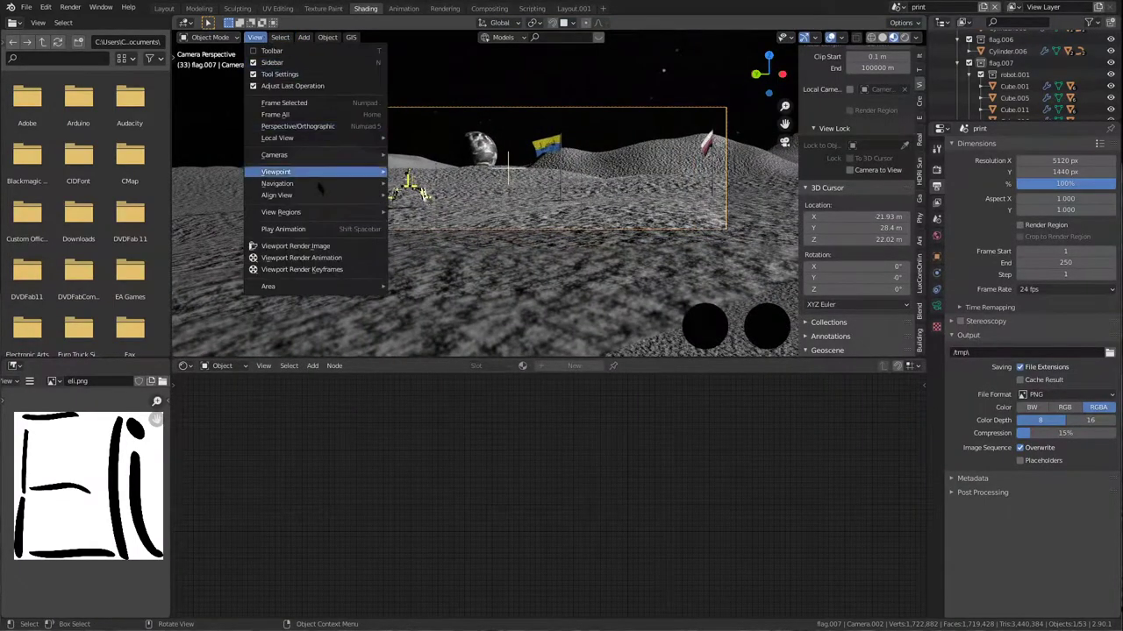
{"action": "mouse_move", "coordinate": [309, 173]}
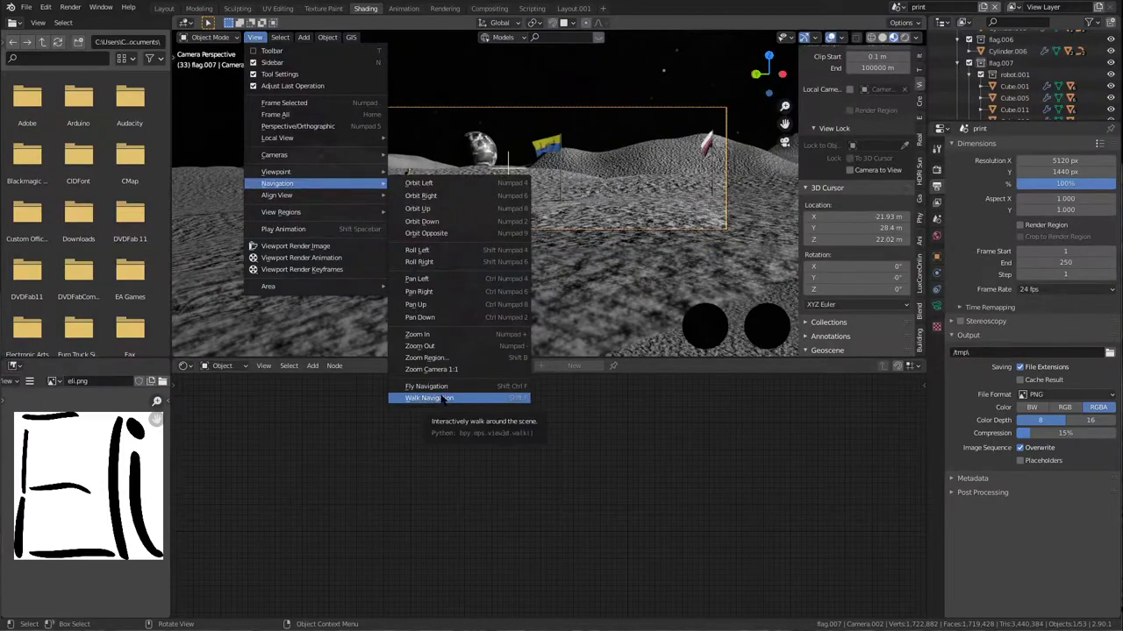
{"action": "left_click", "coordinate": [514, 400]}
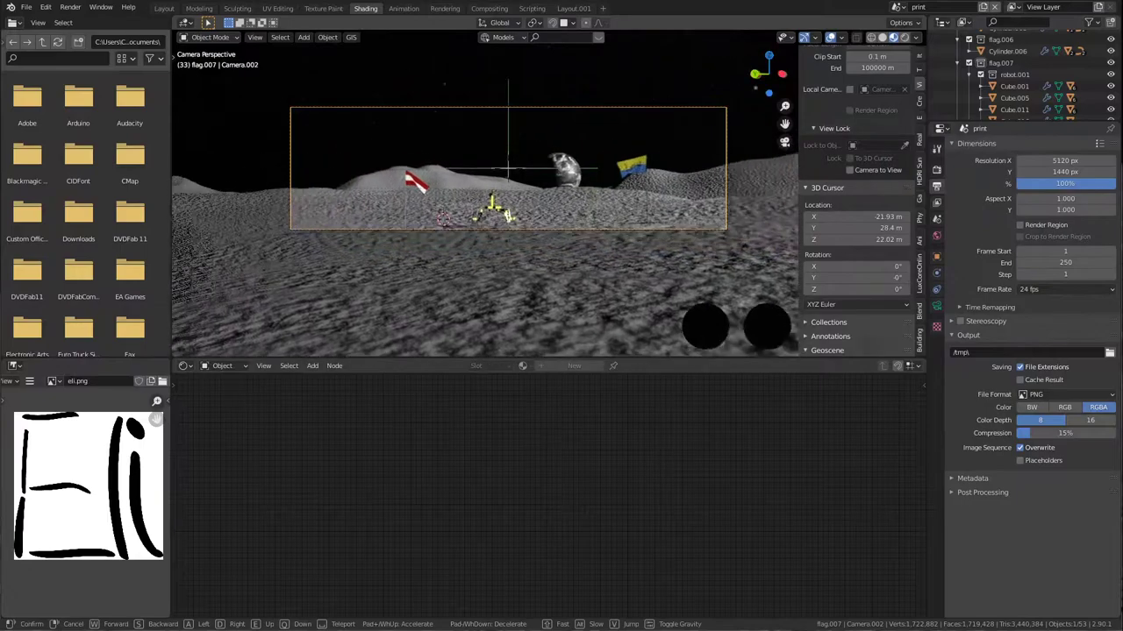
Walk through the moon scene past the flags and the lander, and cancel back to the original camera view.
{"action": "key", "text": "w"}
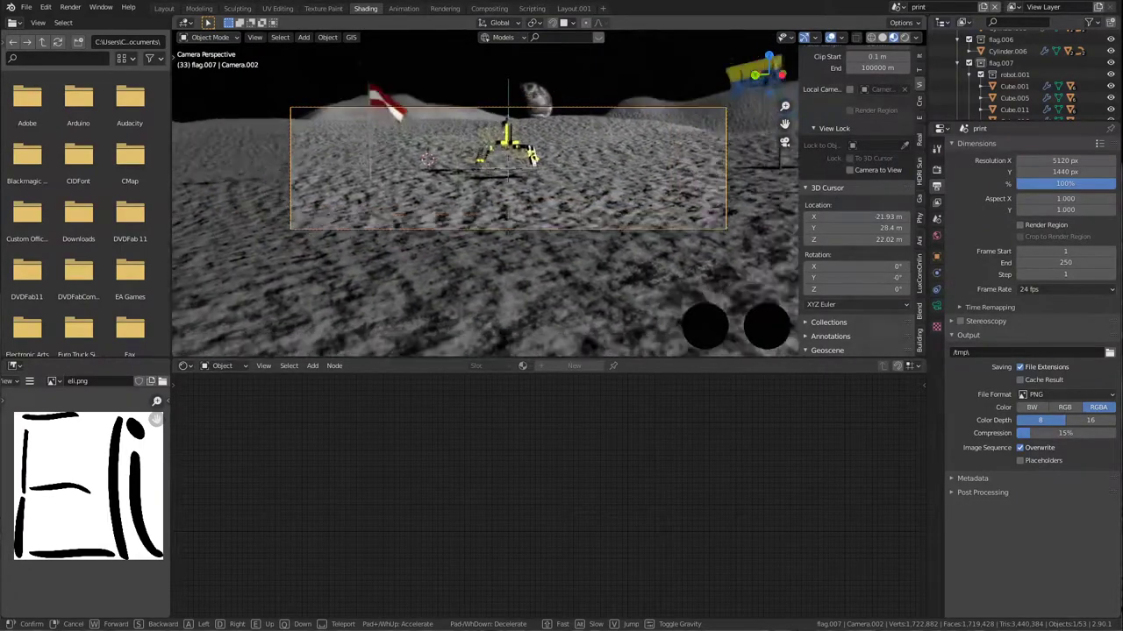
{"action": "key", "text": "q"}
{"action": "key", "text": "a"}
{"action": "key", "text": "w"}
{"action": "key", "text": "w"}
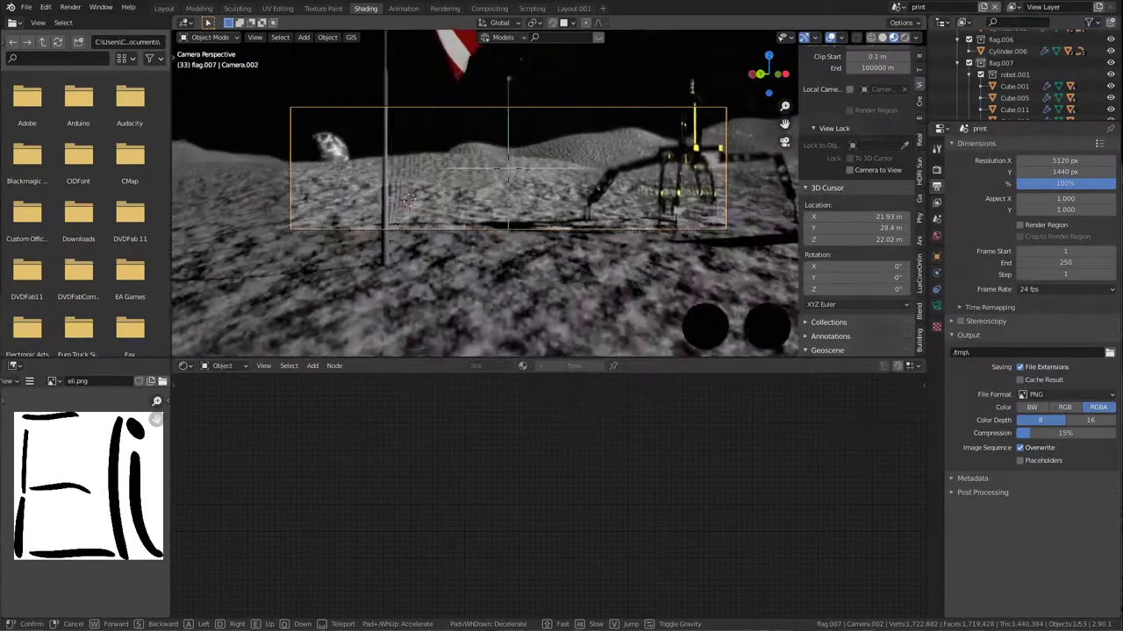
{"action": "key", "text": "s"}
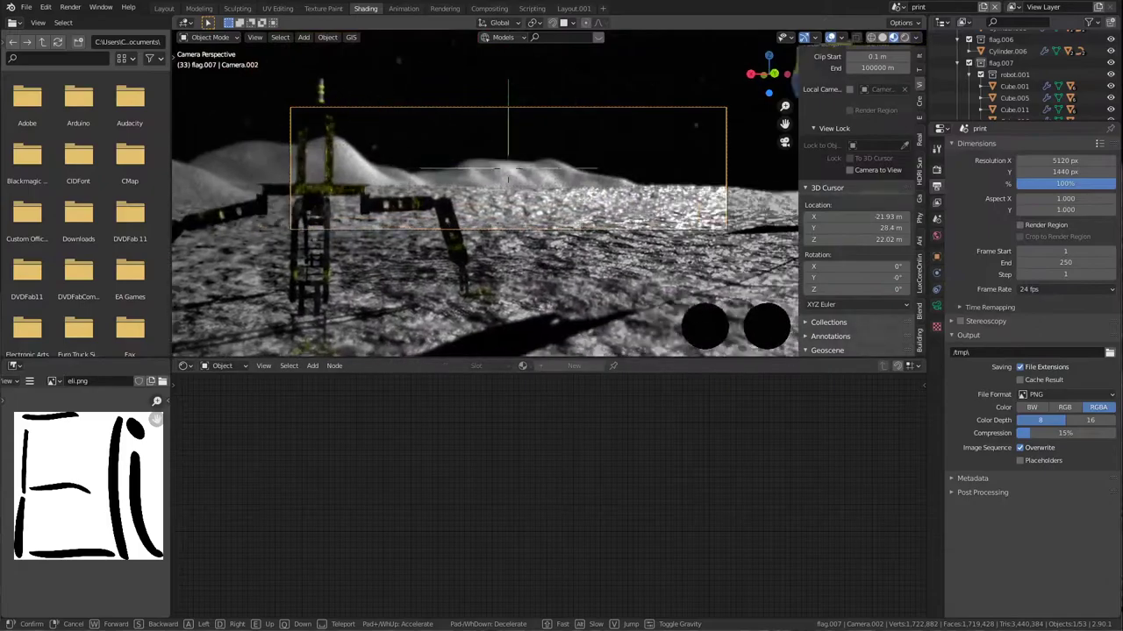
{"action": "key", "text": "w"}
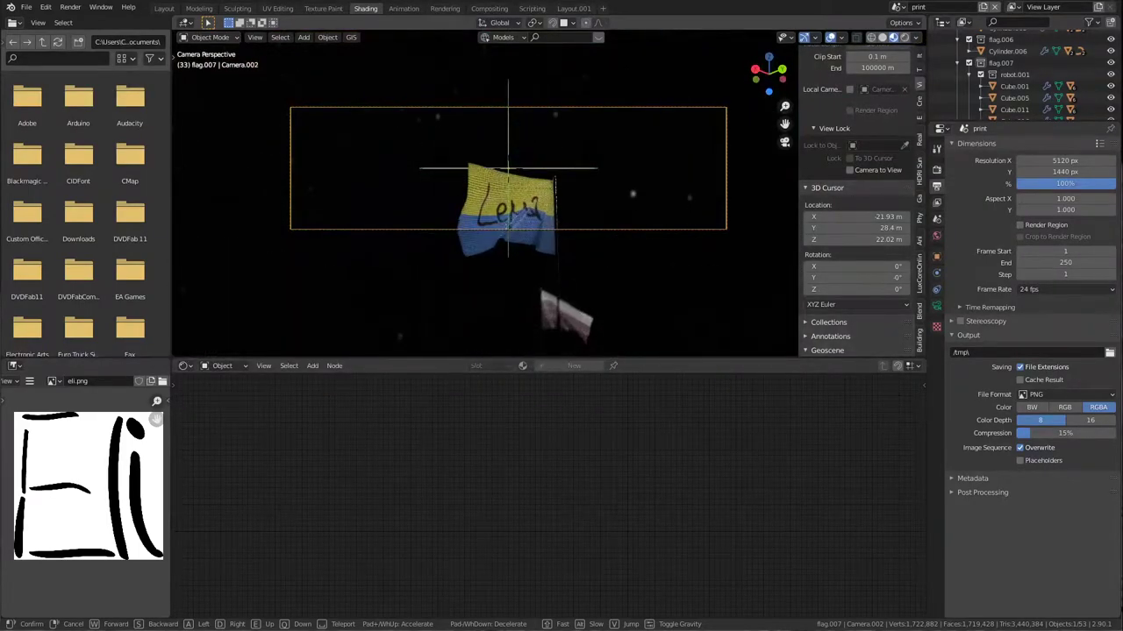
{"action": "right_click", "coordinate": [563, 211]}
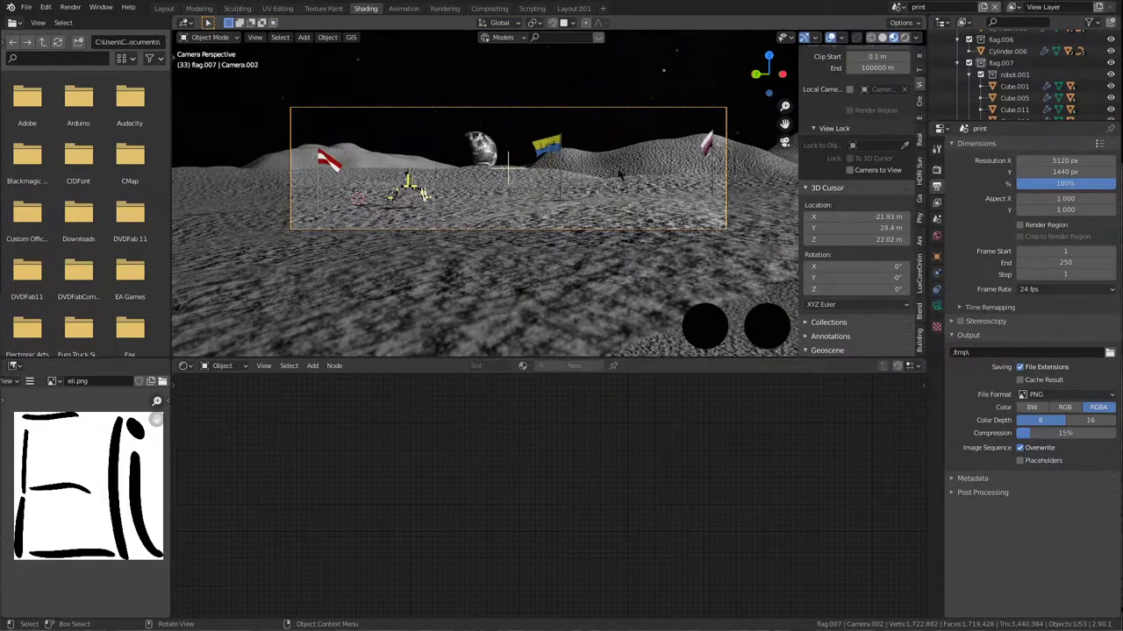
Locate the small stray sphere on the moon terrain and delete it.
{"action": "scroll", "coordinate": [619, 174], "scroll_direction": "down", "scroll_amount": 6}
{"action": "middle_click_drag", "start_coordinate": [619, 174], "coordinate": [581, 213]}
{"action": "scroll", "coordinate": [582, 213], "scroll_direction": "down", "scroll_amount": 4}
{"action": "key", "text": "z"}
{"action": "left_click", "coordinate": [664, 256]}
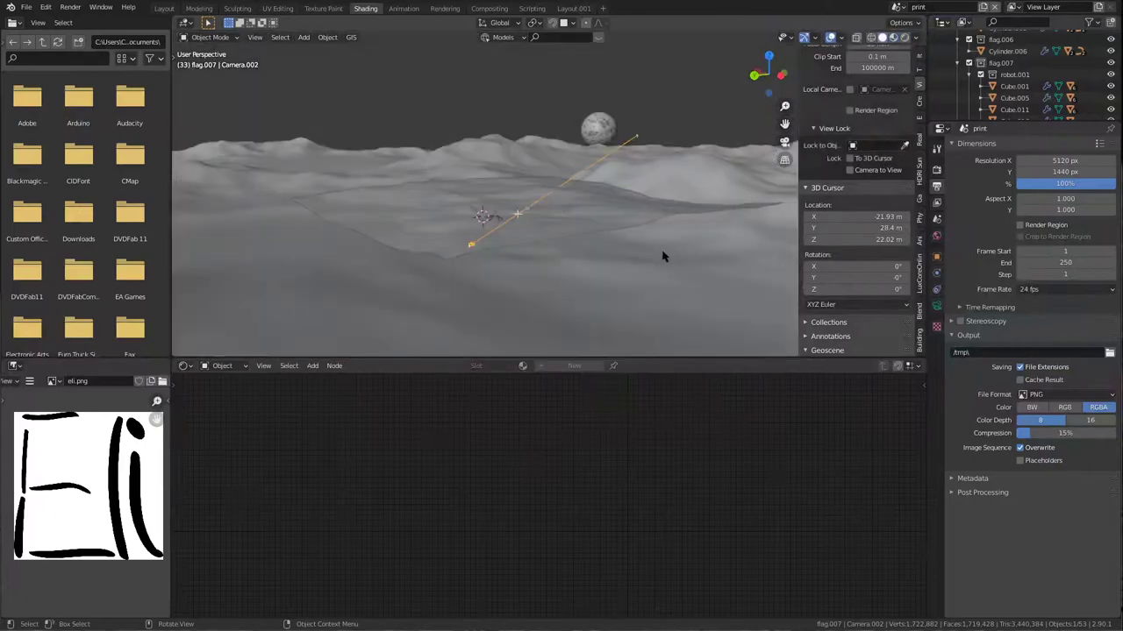
{"action": "middle_click_drag", "start_coordinate": [663, 256], "coordinate": [628, 216]}
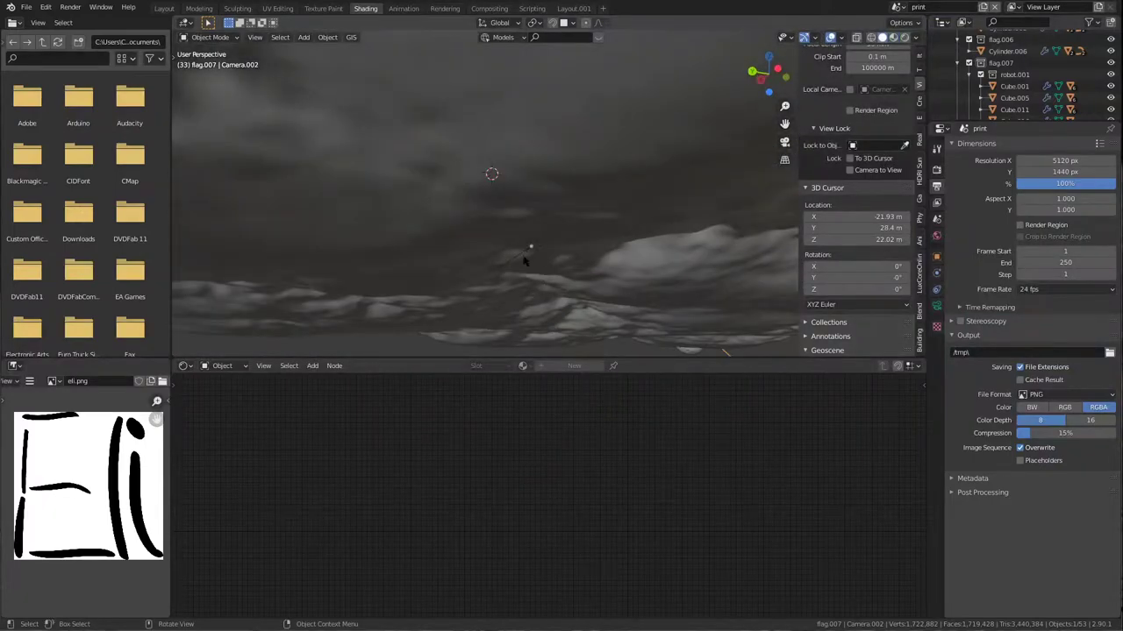
{"action": "left_click", "coordinate": [530, 249]}
{"action": "key", "text": "KP_Decimal"}
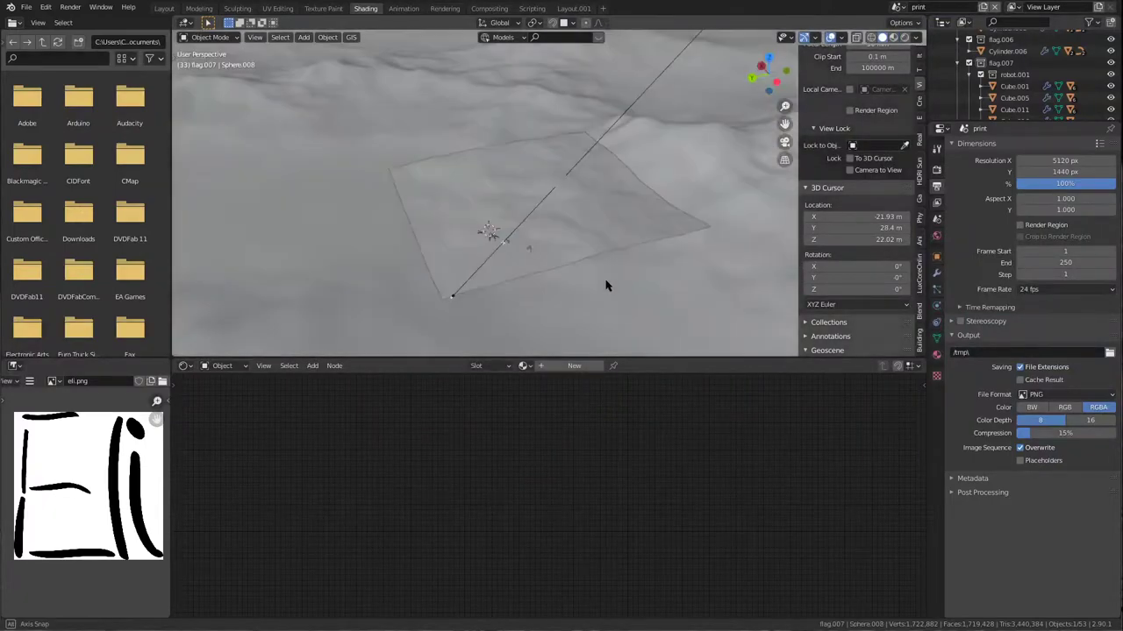
{"action": "left_click", "coordinate": [589, 348]}
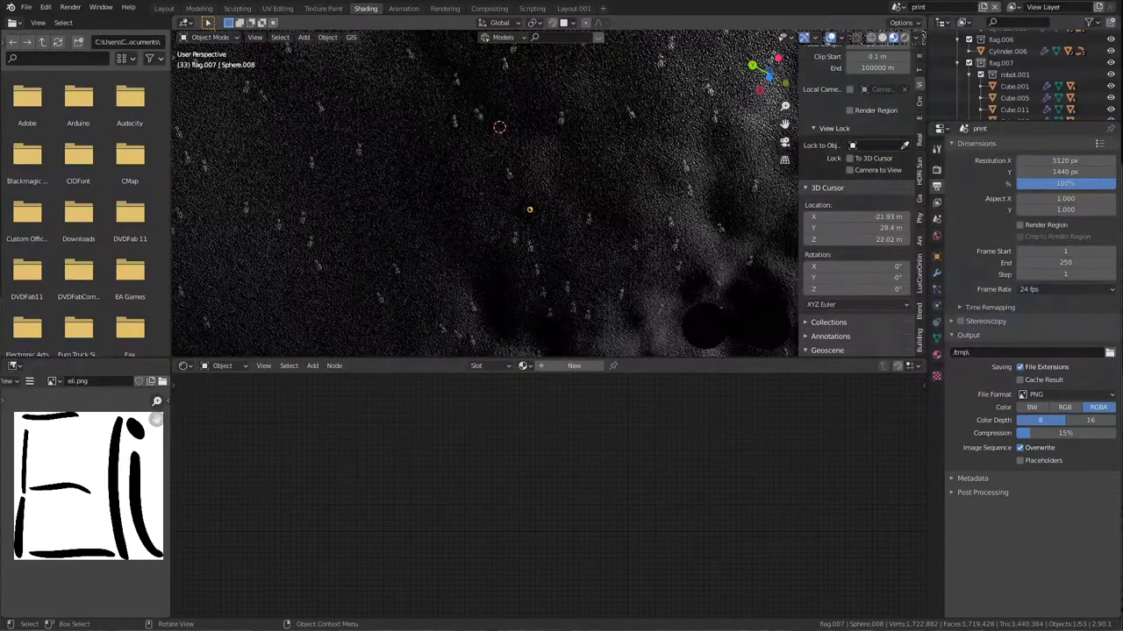
{"action": "left_click", "coordinate": [530, 210]}
{"action": "left_click", "coordinate": [530, 209]}
{"action": "key", "text": "Delete"}
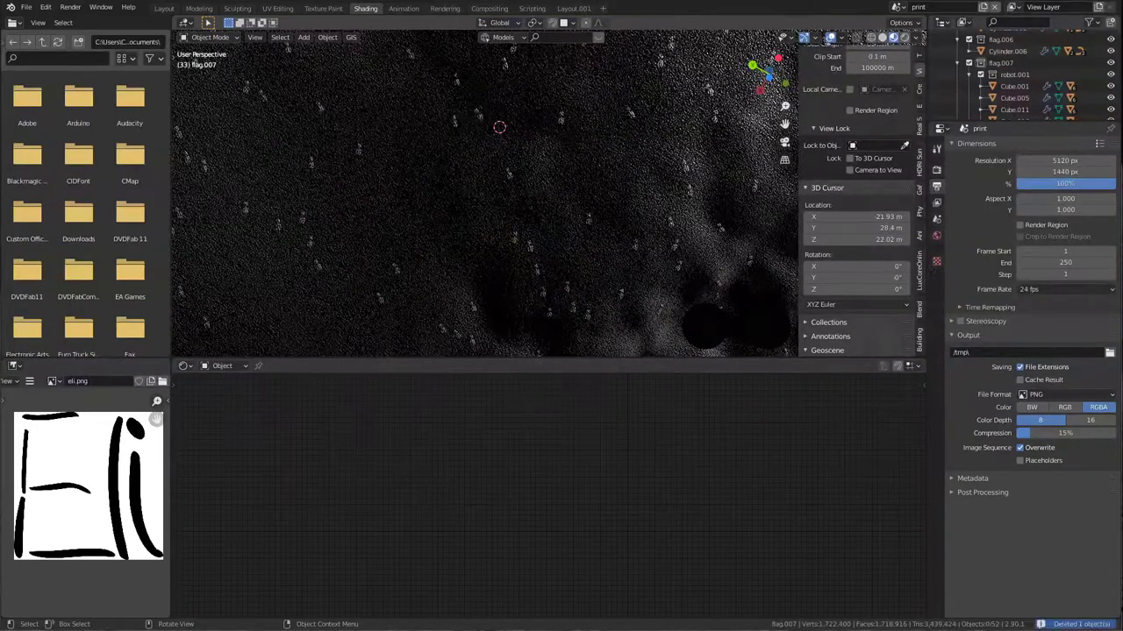
{"action": "left_click", "coordinate": [529, 210]}
Try rotating the sun light to see how its direction changes the lighting across the terrain.
{"action": "middle_click_drag", "start_coordinate": [579, 329], "coordinate": [582, 215]}
{"action": "middle_click_drag", "start_coordinate": [600, 349], "coordinate": [600, 271]}
{"action": "left_click", "coordinate": [604, 201]}
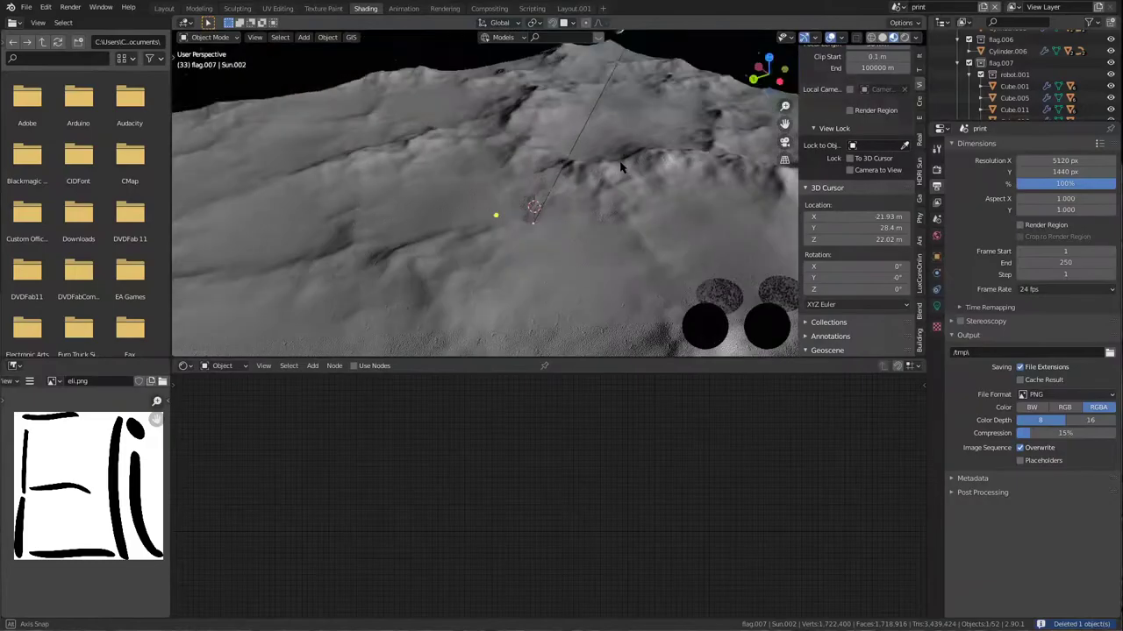
{"action": "key", "text": "r"}
{"action": "key", "text": "z"}
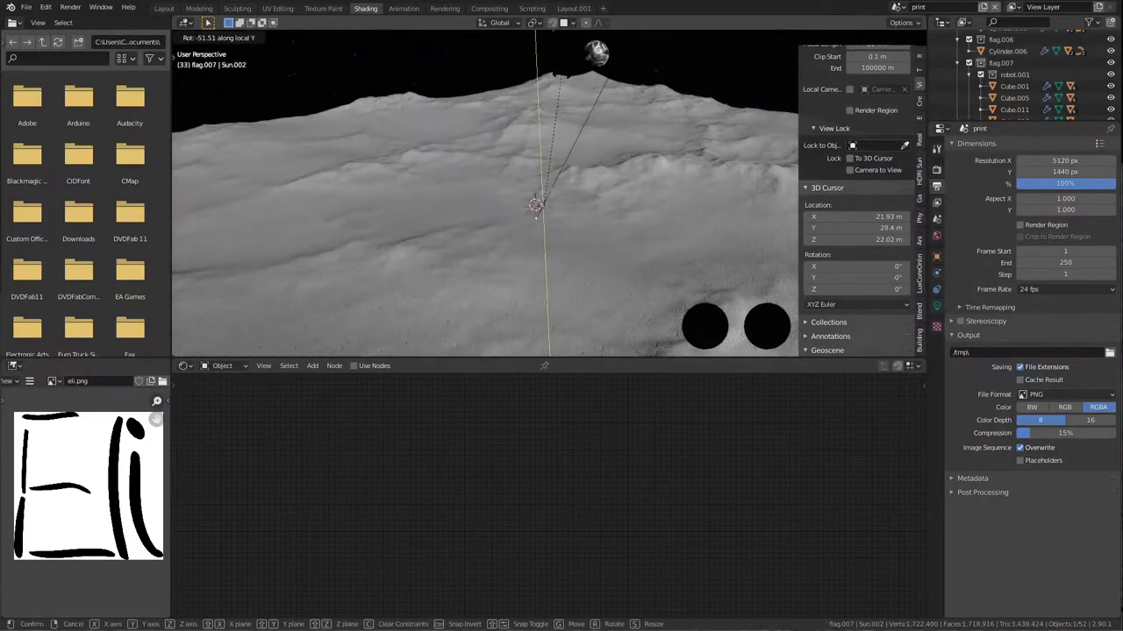
{"action": "right_click", "coordinate": [666, 199]}
{"action": "middle_click_drag", "start_coordinate": [616, 162], "coordinate": [719, 116]}
{"action": "key", "text": "ctrl+z"}
{"action": "key", "text": "ctrl+z"}
{"action": "key", "text": "ctrl+z"}
{"action": "key", "text": "ctrl+z"}
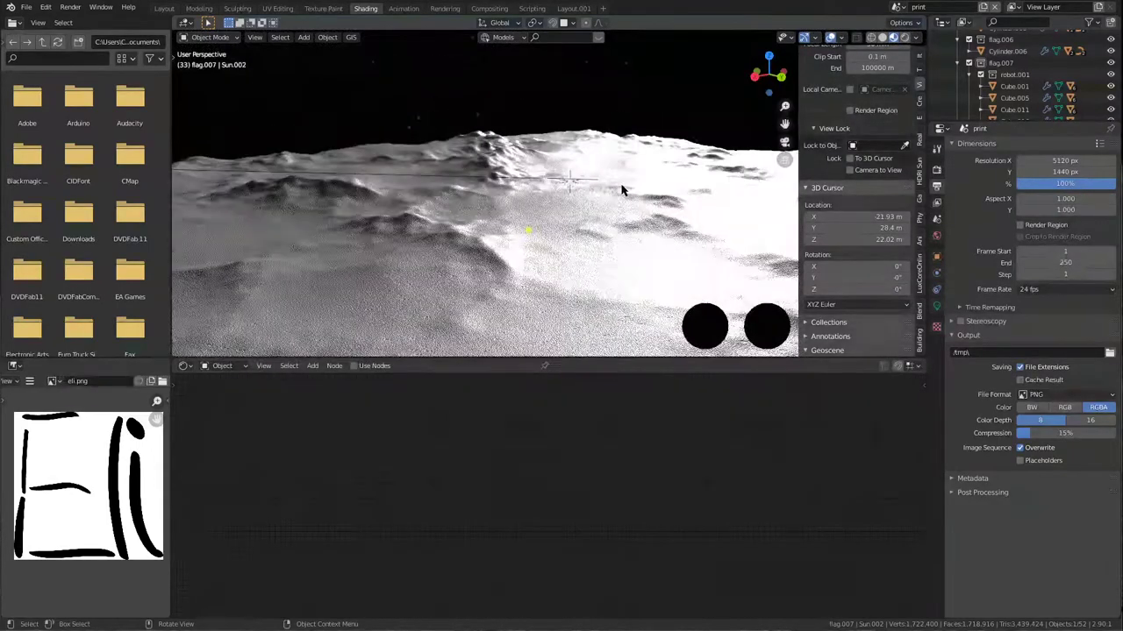
Frame the Earth sphere in rendered shading and save the file.
{"action": "middle_click_drag", "start_coordinate": [528, 230], "coordinate": [496, 222]}
{"action": "scroll", "coordinate": [497, 222], "scroll_direction": "up", "scroll_amount": 5}
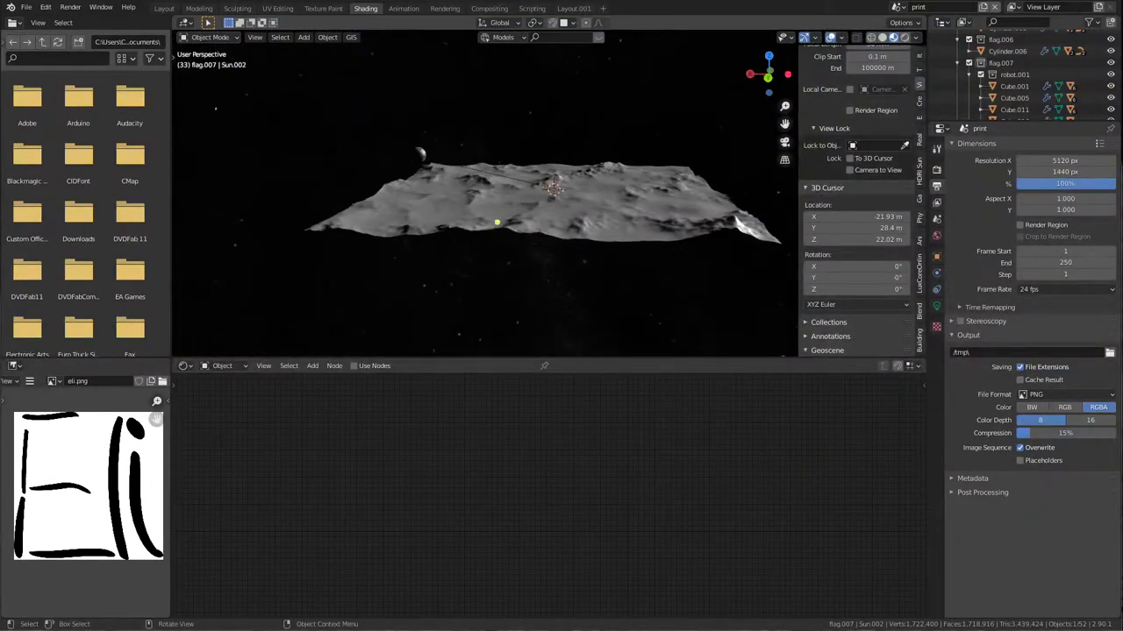
{"action": "key", "text": "ctrl+z"}
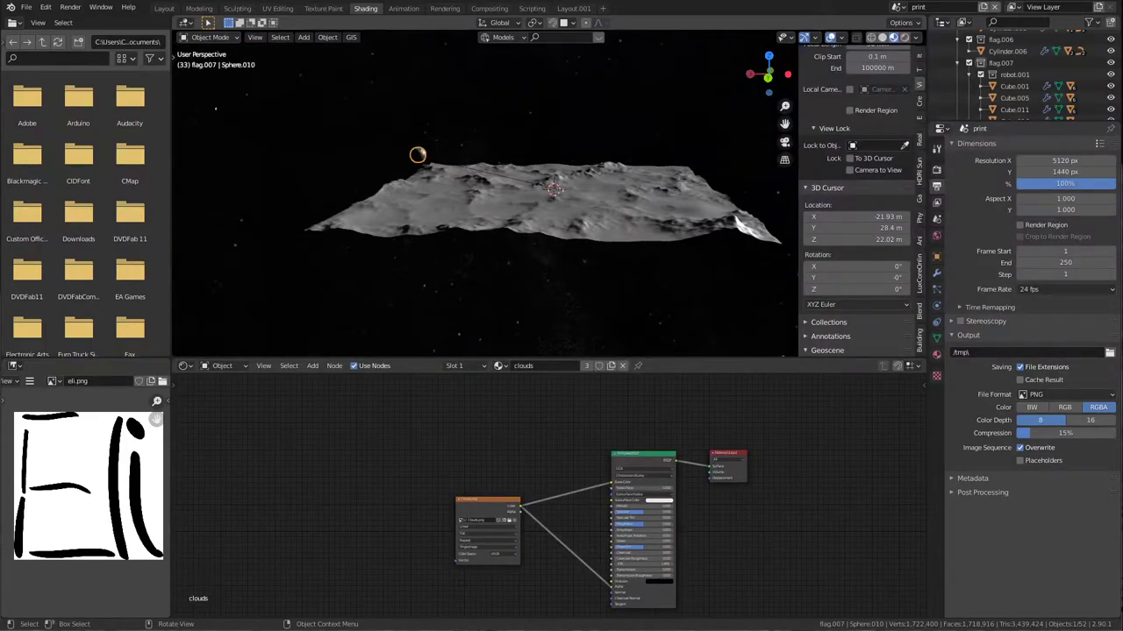
{"action": "key", "text": "KP_Decimal"}
{"action": "scroll", "coordinate": [549, 111], "scroll_direction": "up", "scroll_amount": 6}
{"action": "scroll", "coordinate": [549, 111], "scroll_direction": "down", "scroll_amount": 5}
{"action": "middle_click_drag", "start_coordinate": [549, 111], "coordinate": [465, 116]}
{"action": "key", "text": "ctrl+z"}
{"action": "key", "text": "z"}
{"action": "left_click", "coordinate": [629, 113]}
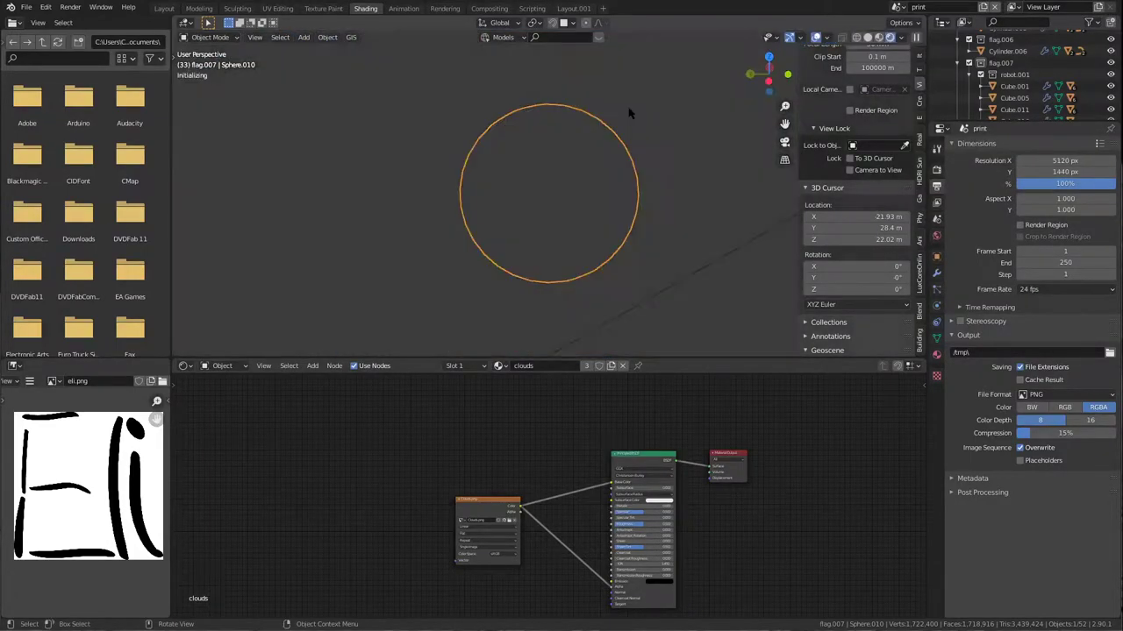
{"action": "key", "text": "ctrl+s"}
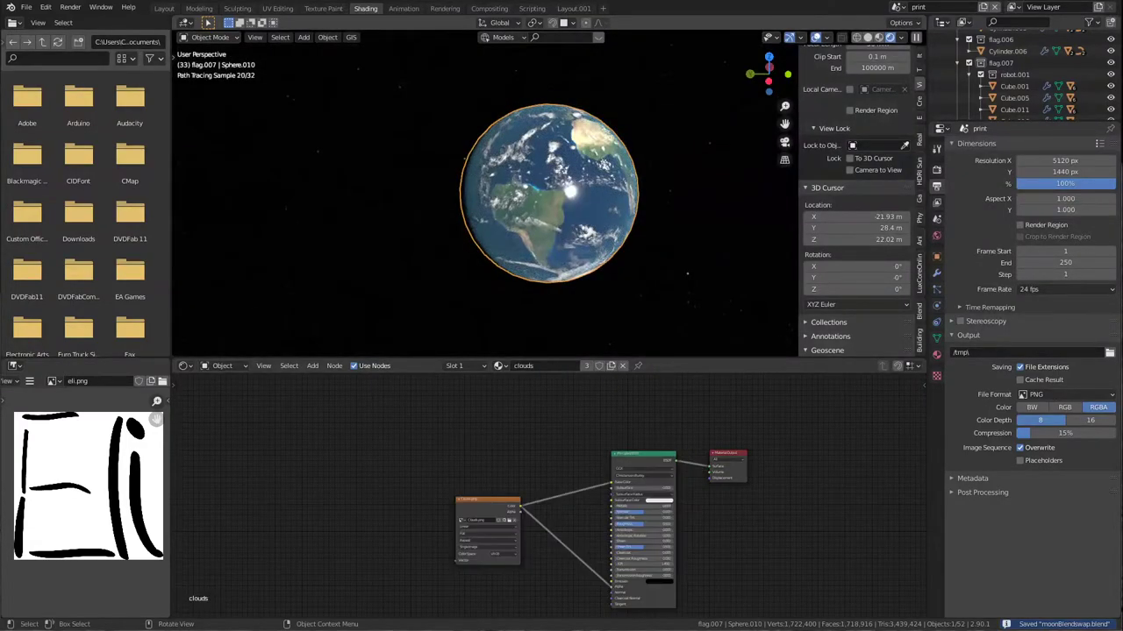
Check the rendered Earth without its selection outline and return the viewport to solid shading.
{"action": "left_click", "coordinate": [693, 223]}
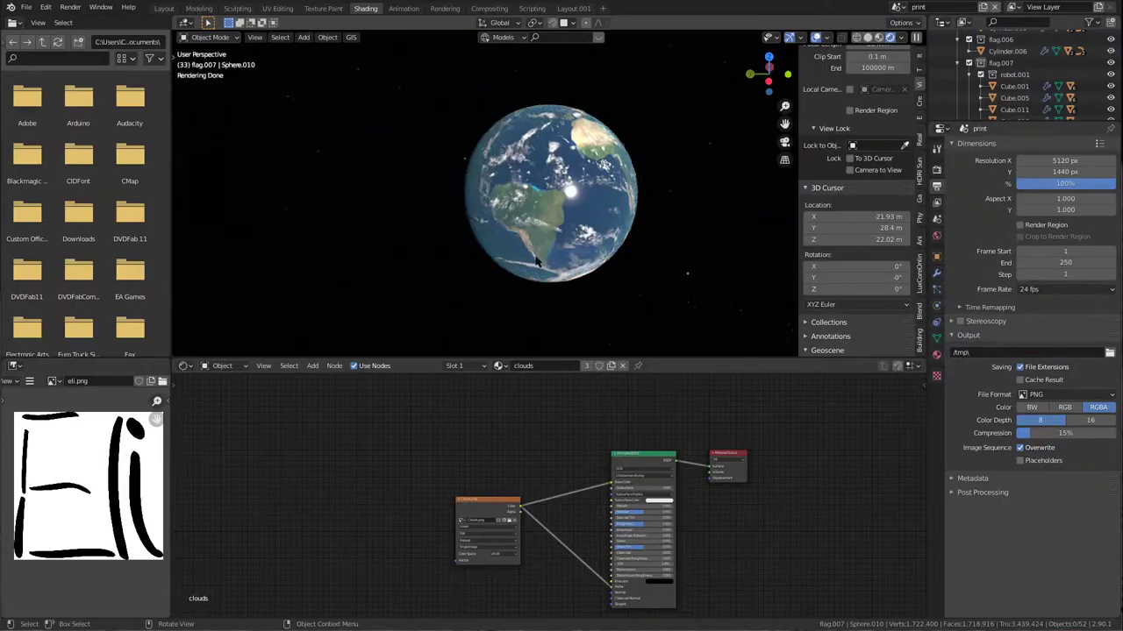
{"action": "left_click", "coordinate": [567, 219]}
{"action": "key", "text": "z"}
{"action": "left_click", "coordinate": [545, 156]}
{"action": "scroll", "coordinate": [602, 164], "scroll_direction": "down", "scroll_amount": 3}
{"action": "middle_click_drag", "start_coordinate": [601, 164], "coordinate": [672, 141]}
Try to move the Earth's cloud sphere away from the globe.
{"action": "left_click_drag", "start_coordinate": [626, 134], "coordinate": [475, 216]}
{"action": "left_click", "coordinate": [605, 188]}
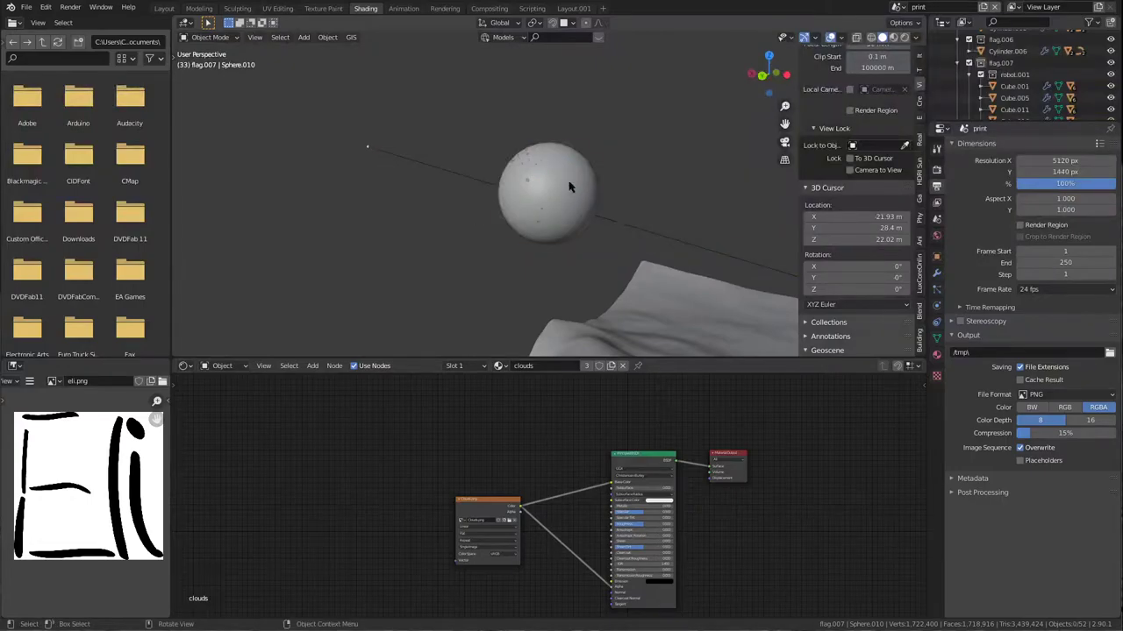
{"action": "left_click", "coordinate": [569, 186]}
{"action": "key", "text": "g"}
{"action": "right_click", "coordinate": [379, 177]}
Select the large landscape terrain and examine its surface and extent from several angles.
{"action": "scroll", "coordinate": [657, 184], "scroll_direction": "down", "scroll_amount": 12}
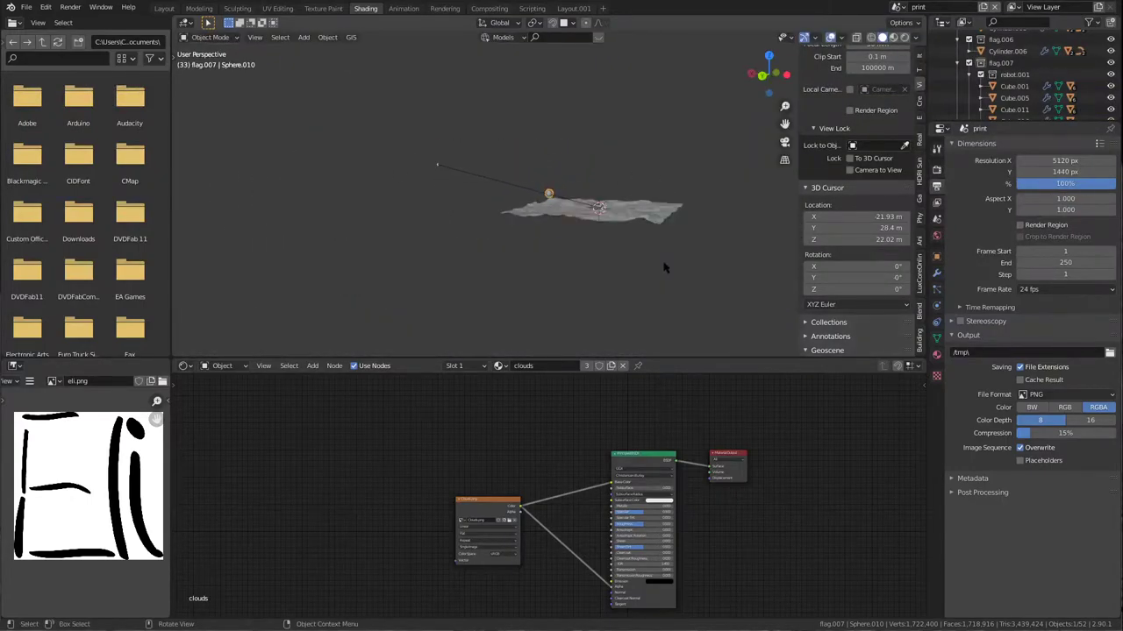
{"action": "left_click", "coordinate": [633, 215]}
{"action": "scroll", "coordinate": [618, 247], "scroll_direction": "up", "scroll_amount": 12}
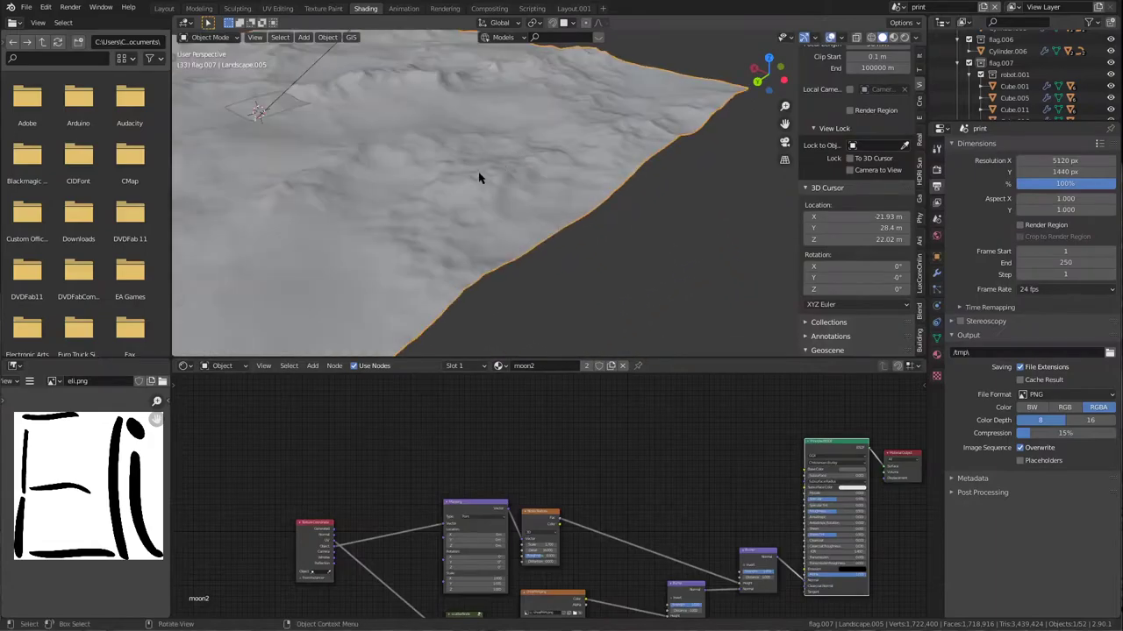
{"action": "middle_click_drag", "start_coordinate": [440, 180], "coordinate": [588, 212]}
{"action": "scroll", "coordinate": [423, 167], "scroll_direction": "down", "scroll_amount": 12}
{"action": "scroll", "coordinate": [589, 213], "scroll_direction": "up", "scroll_amount": 4}
{"action": "scroll", "coordinate": [524, 184], "scroll_direction": "down", "scroll_amount": 3}
Add a Landscape mesh at the 3D cursor and browse its operator presets.
{"action": "key", "text": "shift+a"}
{"action": "mouse_move", "coordinate": [429, 176]}
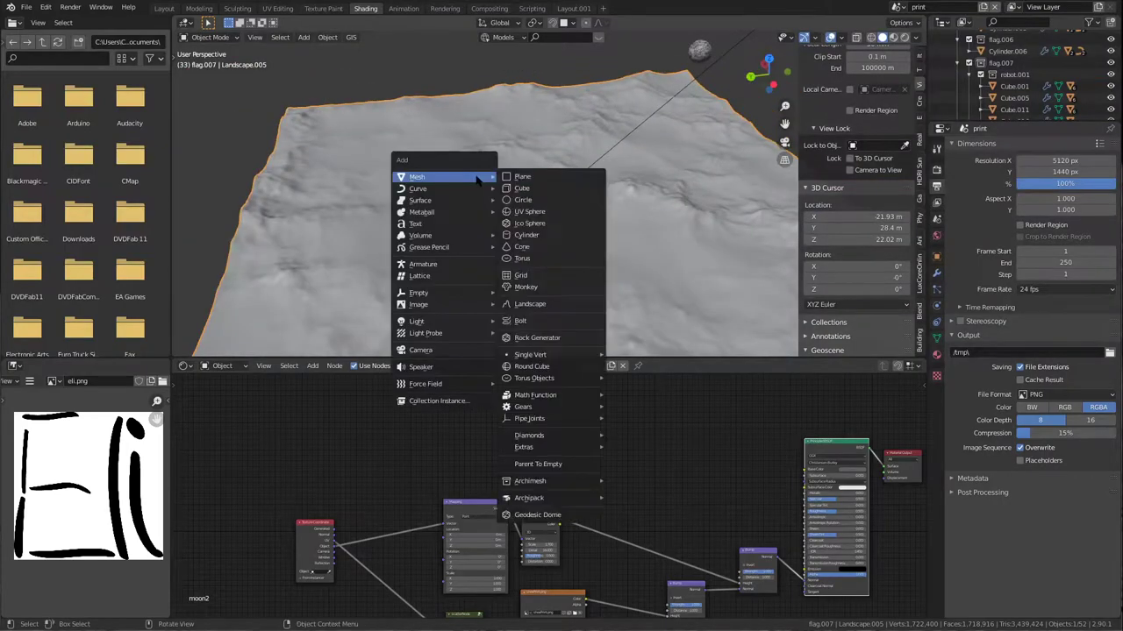
{"action": "left_click", "coordinate": [535, 304]}
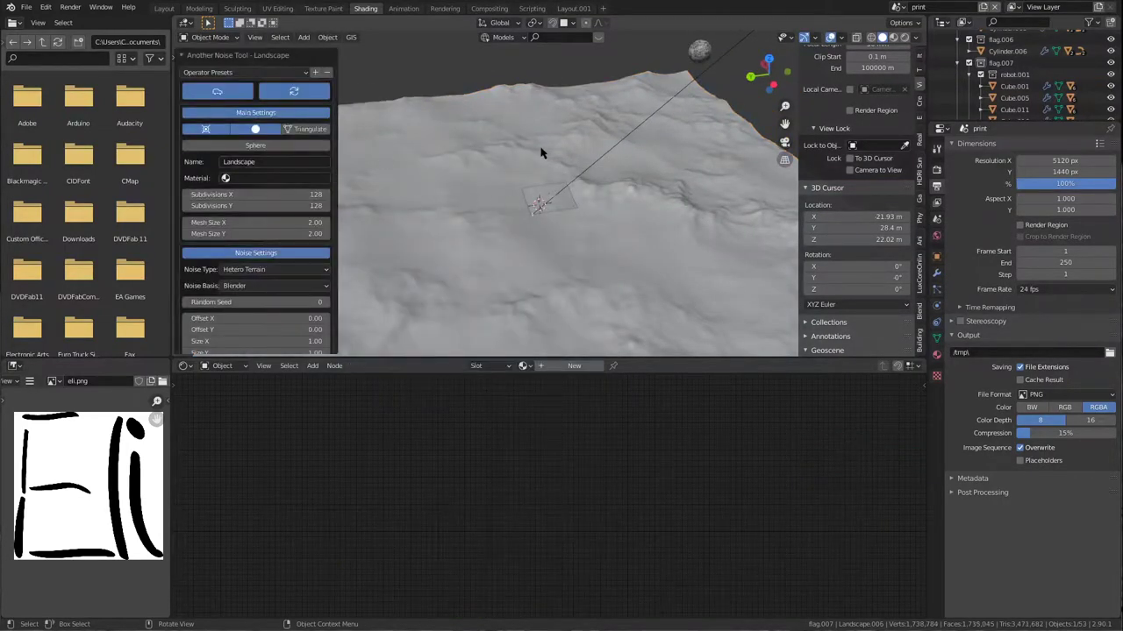
{"action": "key", "text": "KP_Divide"}
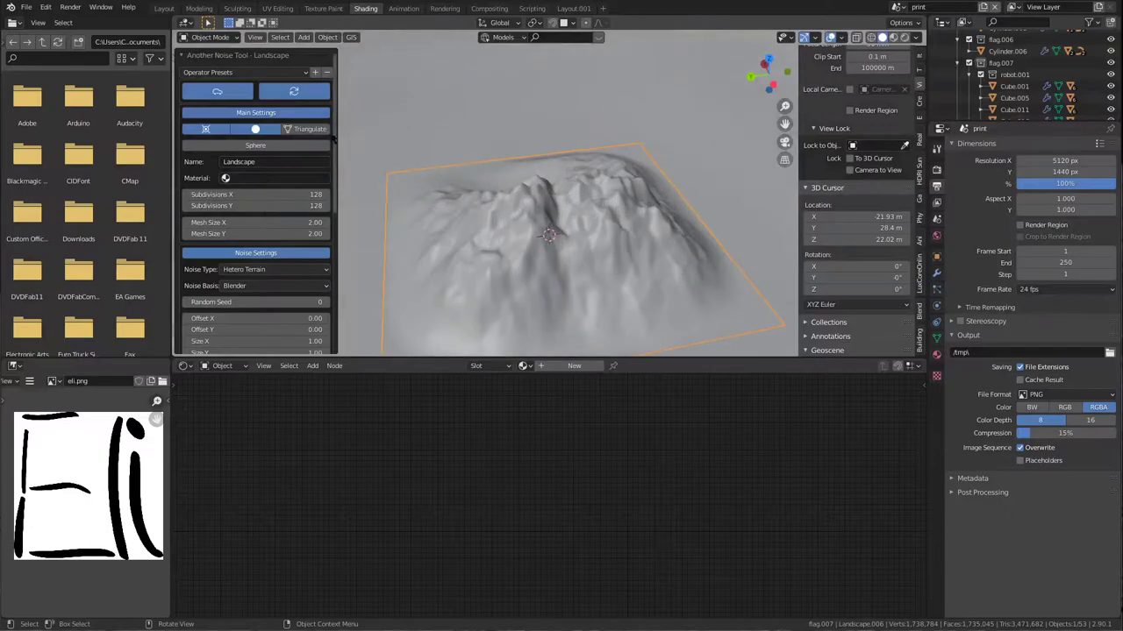
{"action": "left_click", "coordinate": [251, 74]}
{"action": "left_click", "coordinate": [246, 138]}
Delete the newly added landscape mesh.
{"action": "left_click", "coordinate": [531, 220]}
{"action": "left_click", "coordinate": [525, 211]}
{"action": "key", "text": "x"}
{"action": "left_click", "coordinate": [526, 210]}
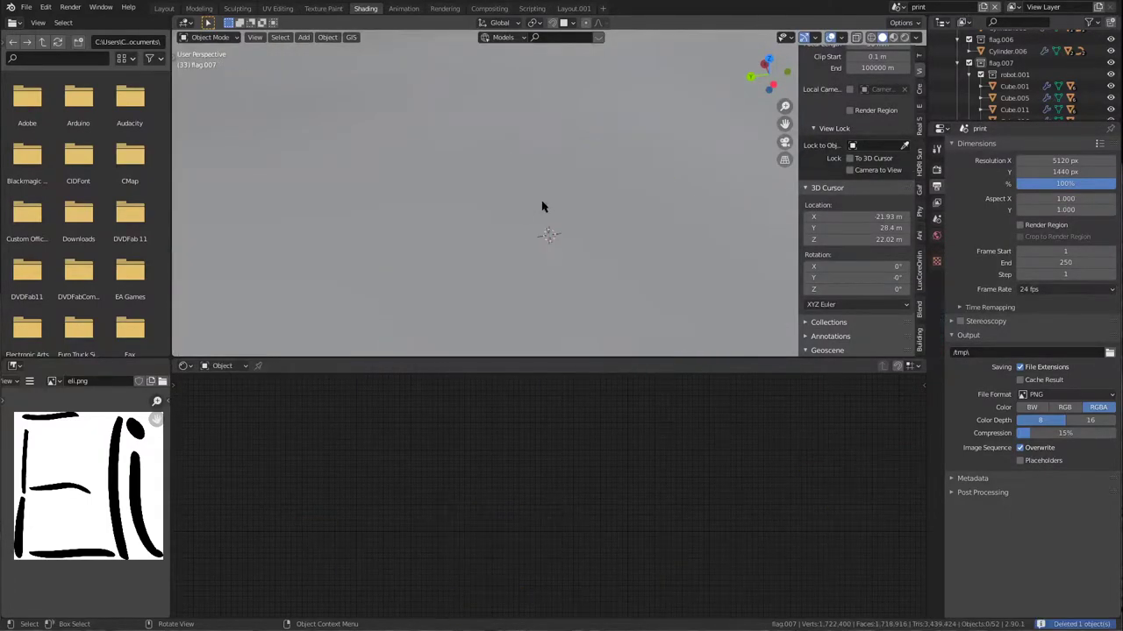
Try to scale the large landscape terrain along Z to exaggerate its height.
{"action": "scroll", "coordinate": [547, 205], "scroll_direction": "down", "scroll_amount": 12}
{"action": "scroll", "coordinate": [545, 202], "scroll_direction": "down", "scroll_amount": 12}
{"action": "left_click", "coordinate": [387, 164]}
{"action": "scroll", "coordinate": [492, 195], "scroll_direction": "down", "scroll_amount": 6}
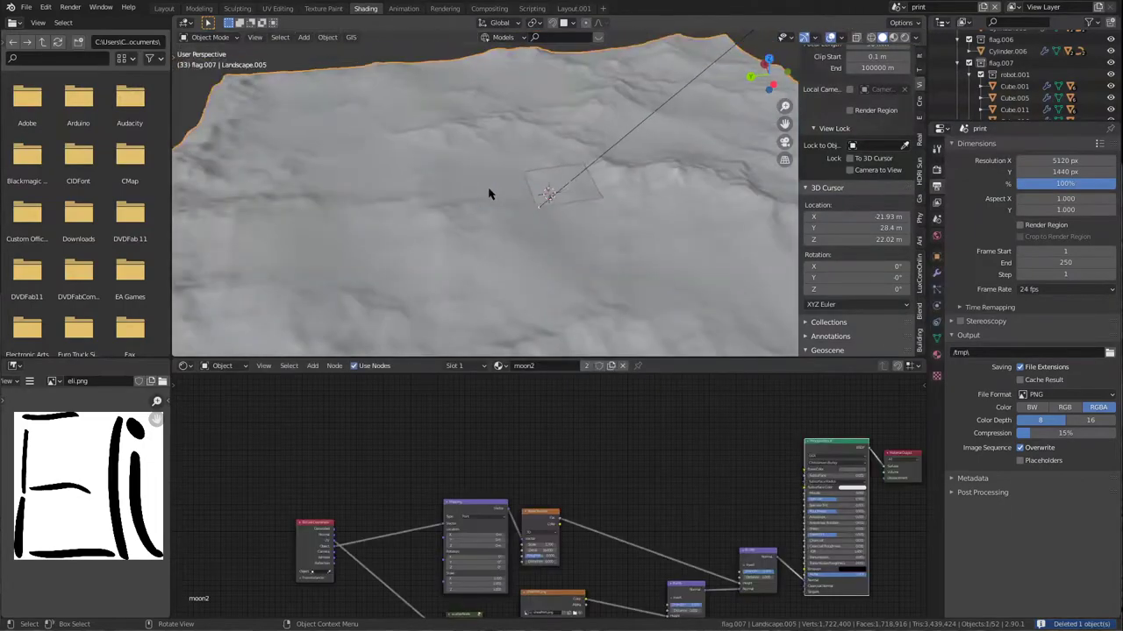
{"action": "key", "text": "s"}
{"action": "key", "text": "z"}
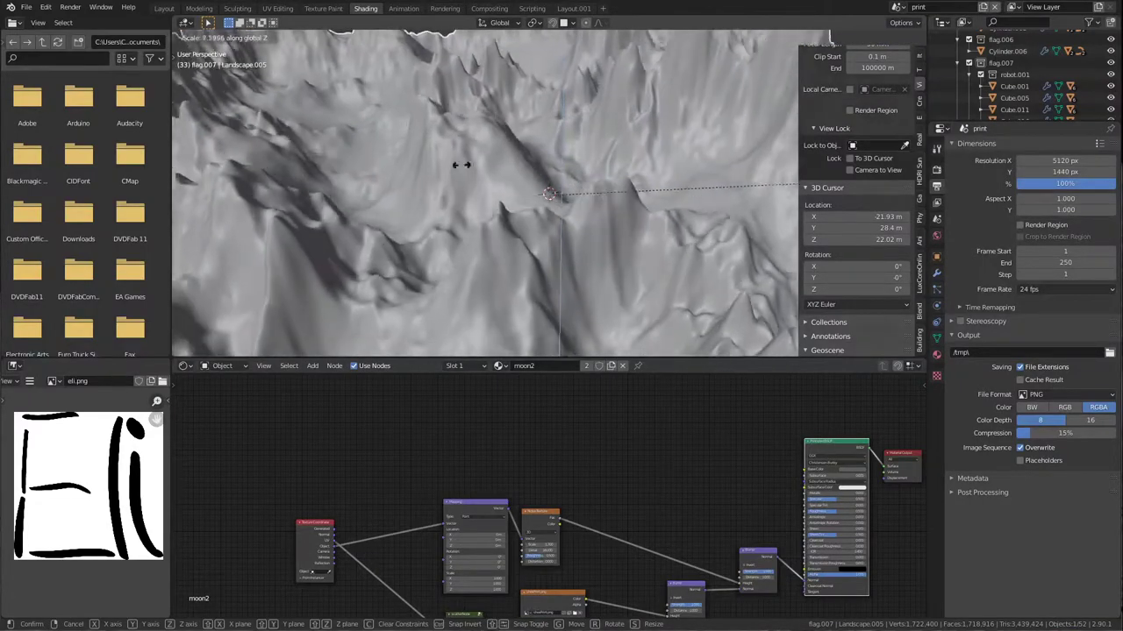
{"action": "left_click", "coordinate": [238, 140]}
Invert the smaller landscape patch under the flags by scaling it -1 along Z, and check it through the camera.
{"action": "left_click", "coordinate": [570, 175]}
{"action": "key", "text": "KP_0"}
{"action": "key", "text": "KP_Decimal"}
{"action": "middle_click_drag", "start_coordinate": [594, 187], "coordinate": [488, 204]}
{"action": "scroll", "coordinate": [582, 289], "scroll_direction": "up", "scroll_amount": 4}
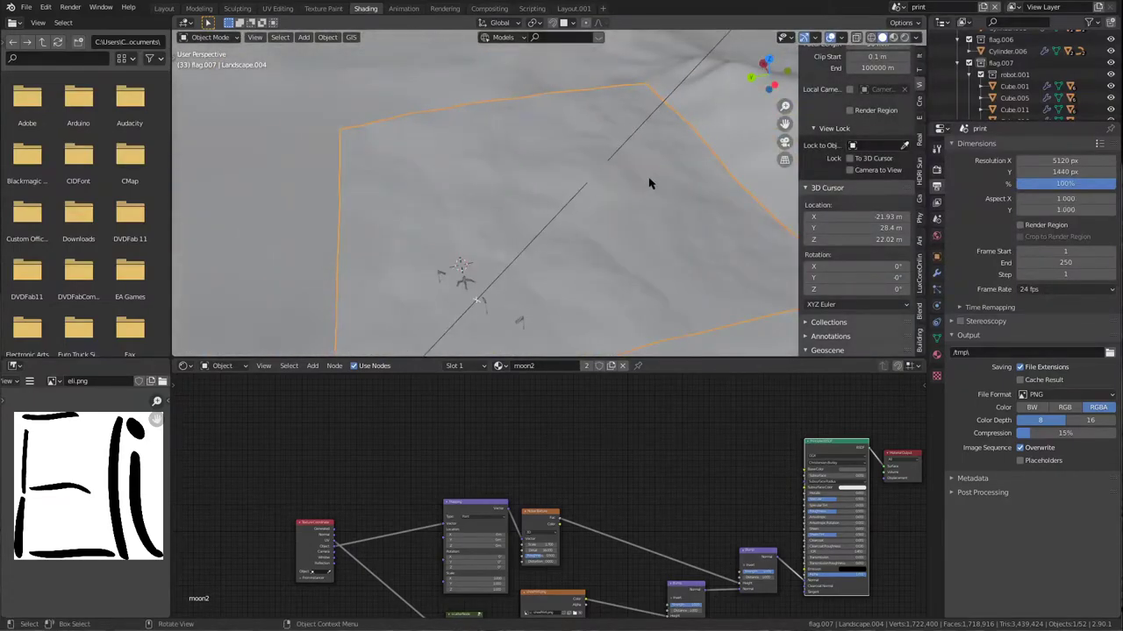
{"action": "key", "text": "s"}
{"action": "key", "text": "z"}
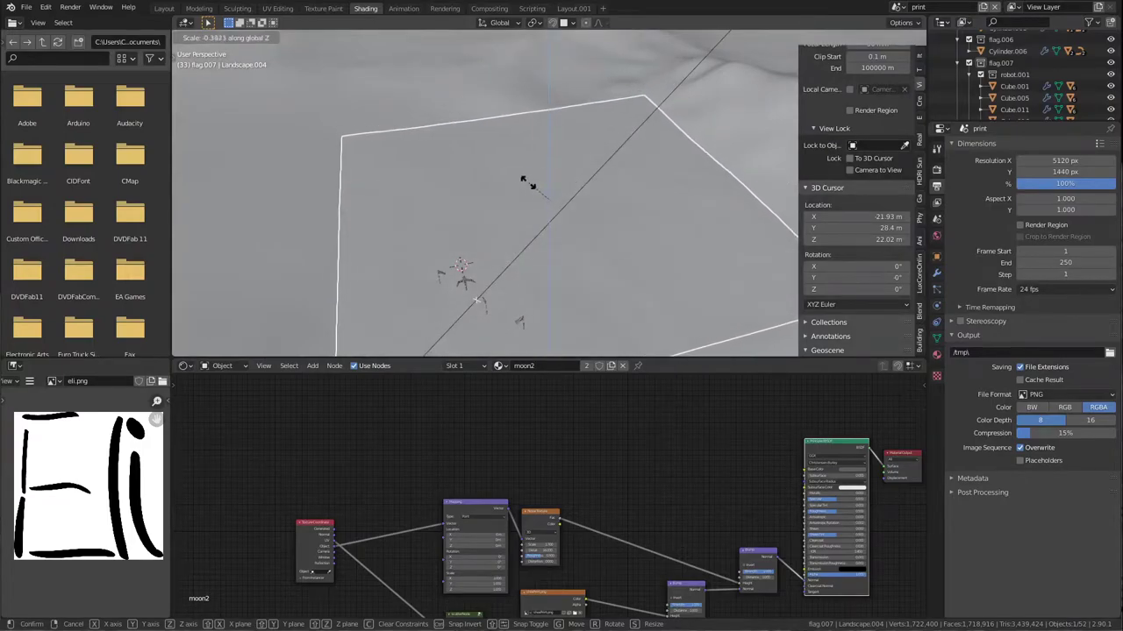
{"action": "type", "text": "-1"}
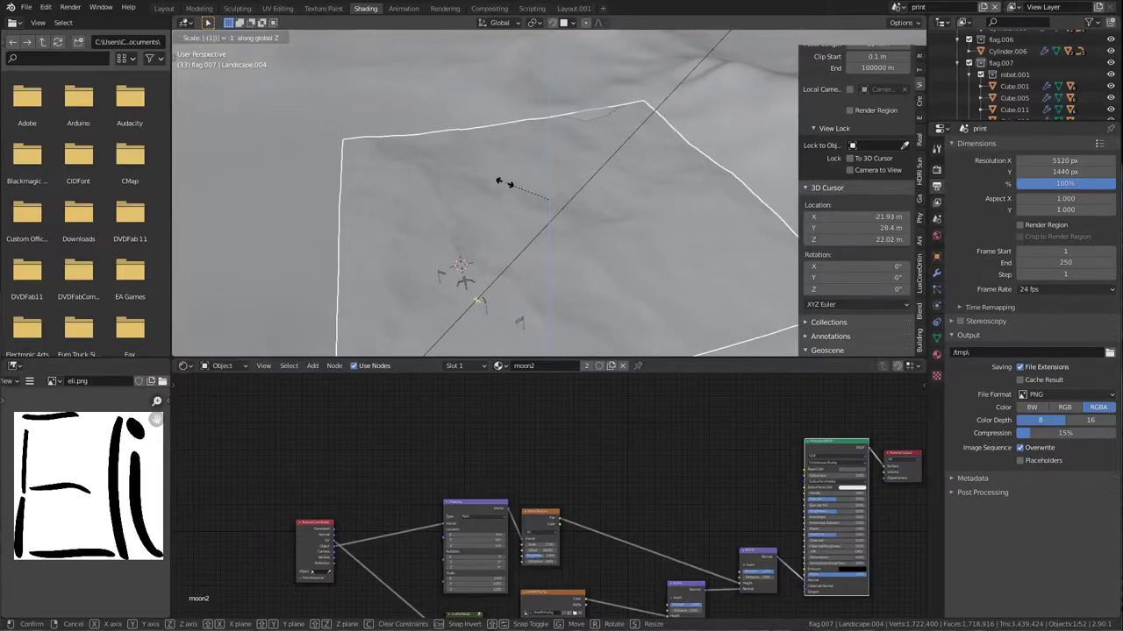
{"action": "key", "text": "Return"}
{"action": "middle_click_drag", "start_coordinate": [603, 189], "coordinate": [475, 154]}
{"action": "key", "text": "KP_0"}
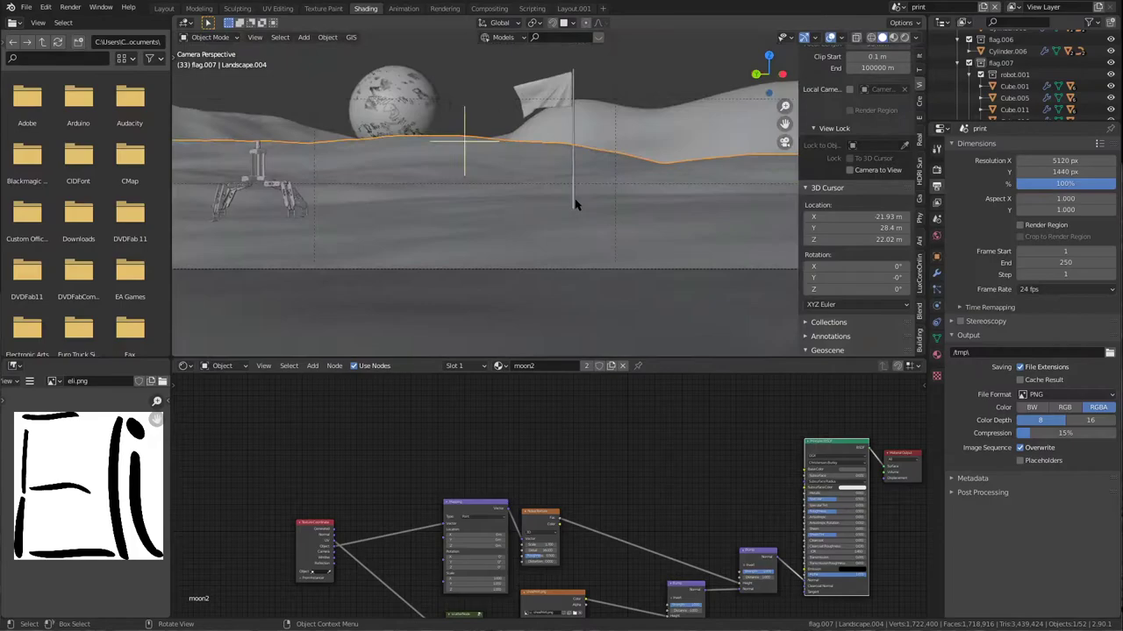
Try to invert the landscape patch by scaling it -1 on all axes, and deselect it.
{"action": "type", "text": "s-1"}
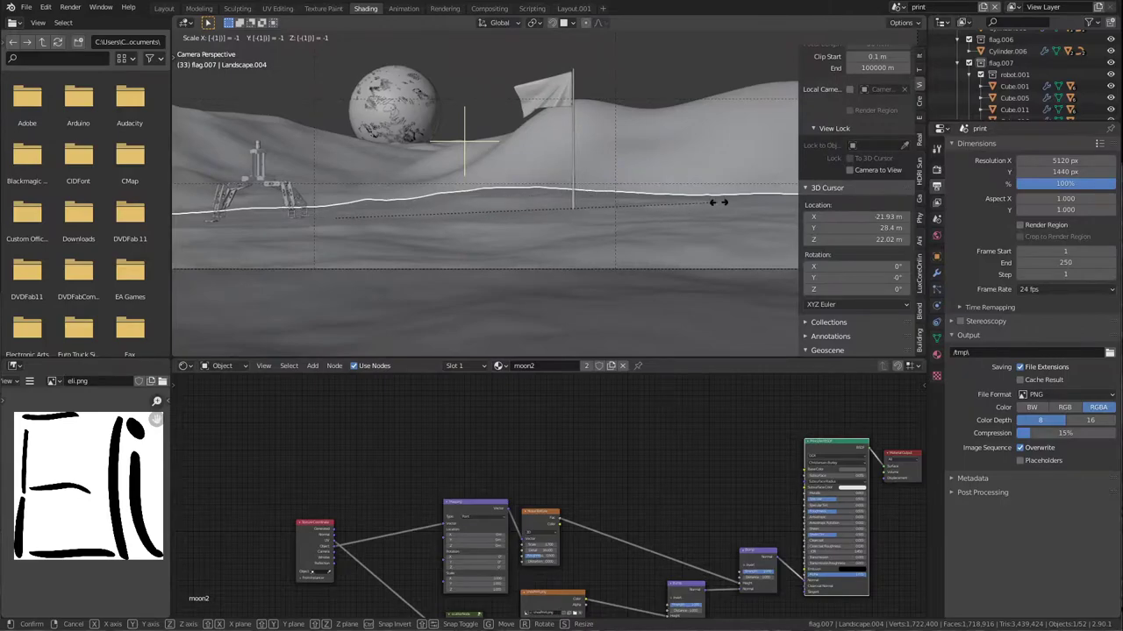
{"action": "right_click", "coordinate": [628, 187]}
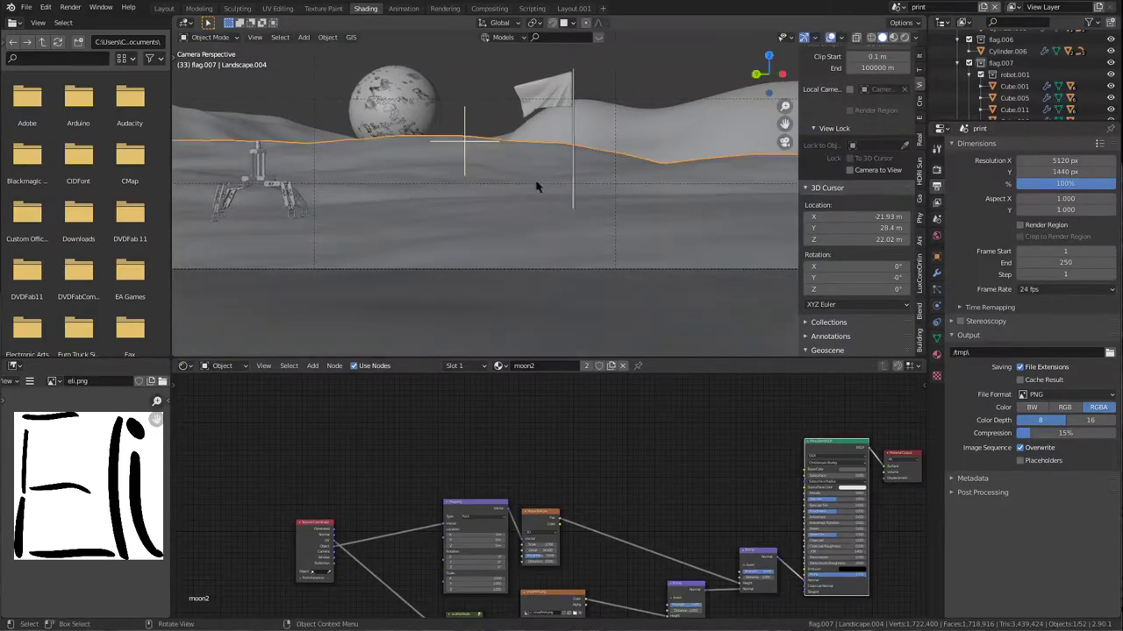
{"action": "left_click", "coordinate": [455, 112]}
{"action": "scroll", "coordinate": [600, 96], "scroll_direction": "down", "scroll_amount": 3}
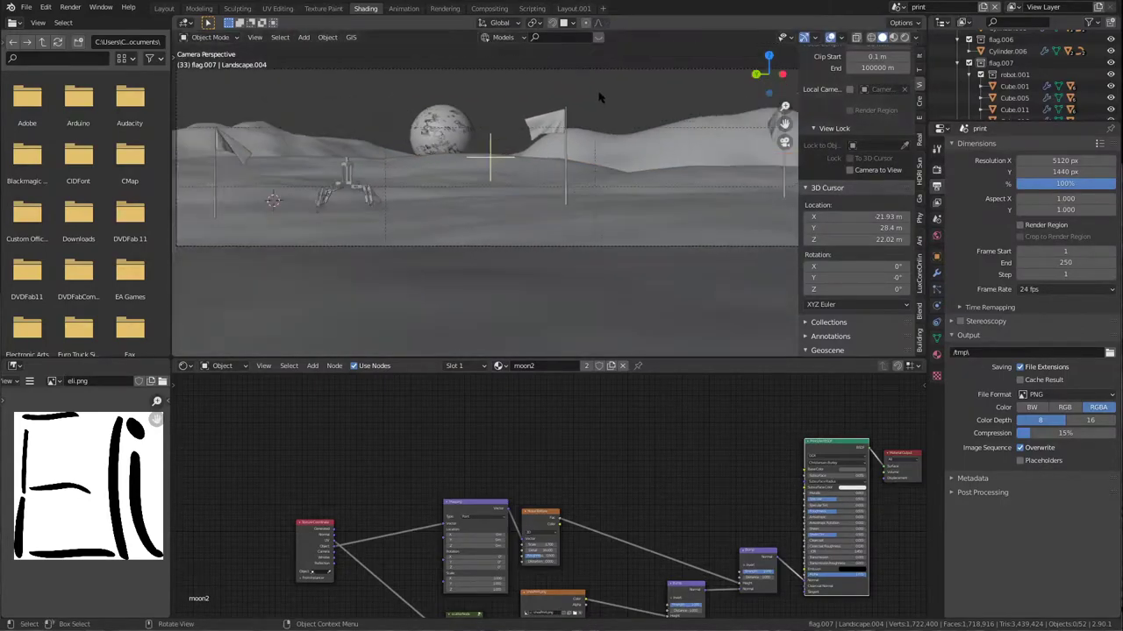
{"action": "scroll", "coordinate": [434, 178], "scroll_direction": "up", "scroll_amount": 3}
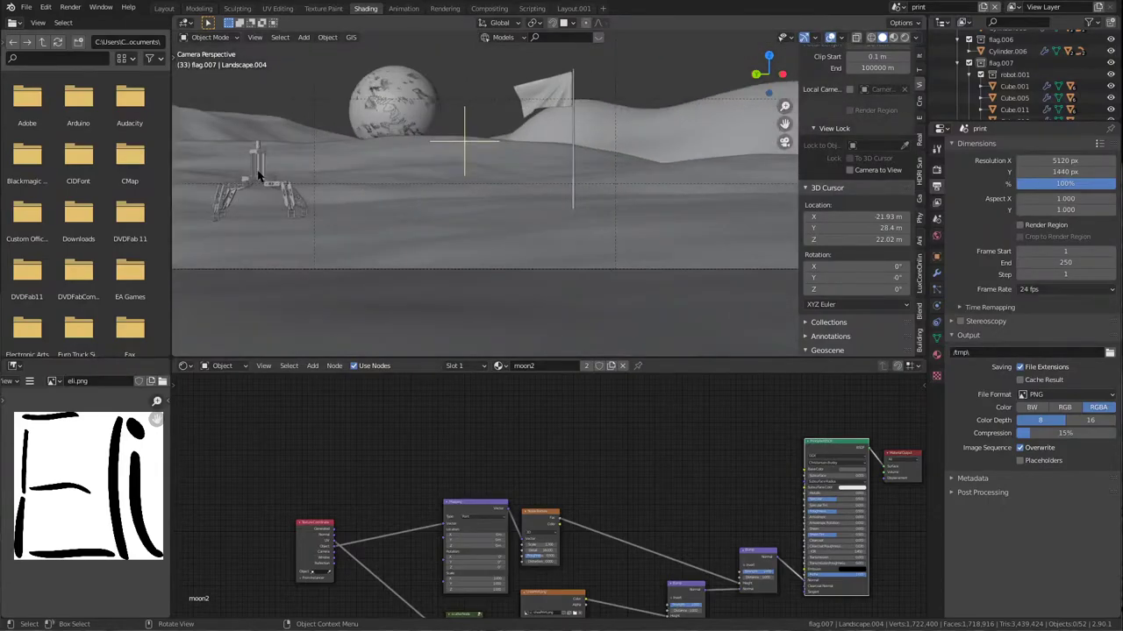
Zoom in on the robot and try rotating the upper segment of one leg about its local X axis.
{"action": "left_click", "coordinate": [258, 173]}
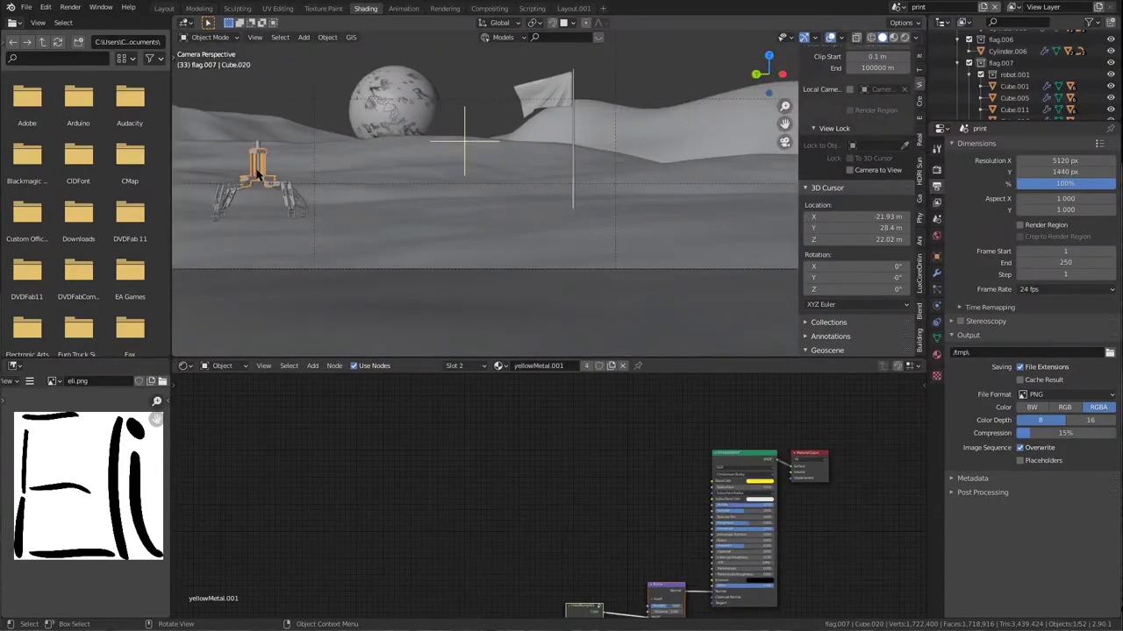
{"action": "key", "text": "KP_Decimal"}
{"action": "scroll", "coordinate": [499, 206], "scroll_direction": "down", "scroll_amount": 3}
{"action": "scroll", "coordinate": [524, 234], "scroll_direction": "down", "scroll_amount": 2}
{"action": "middle_click_drag", "start_coordinate": [525, 233], "coordinate": [410, 227]}
{"action": "scroll", "coordinate": [553, 243], "scroll_direction": "up", "scroll_amount": 4}
{"action": "left_click", "coordinate": [467, 205]}
{"action": "scroll", "coordinate": [428, 218], "scroll_direction": "down", "scroll_amount": 3}
{"action": "key", "text": "r"}
{"action": "key", "text": "x"}
{"action": "key", "text": "x"}
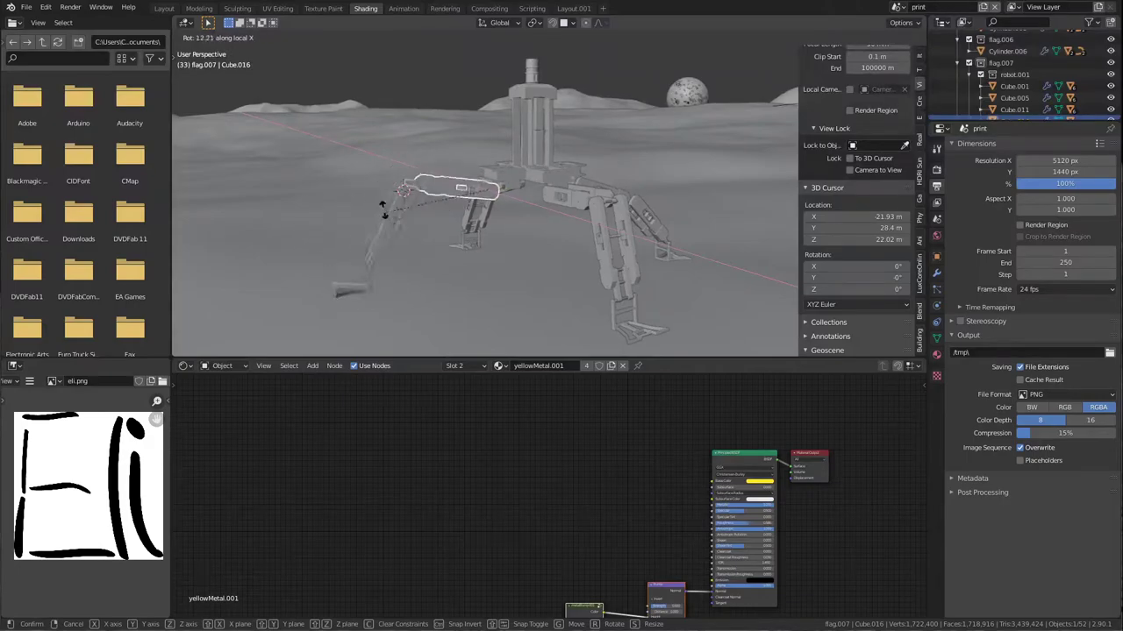
{"action": "left_click", "coordinate": [377, 193]}
Try rotating the lower segment of the same leg, and its foot about the local X axis.
{"action": "left_click", "coordinate": [399, 232]}
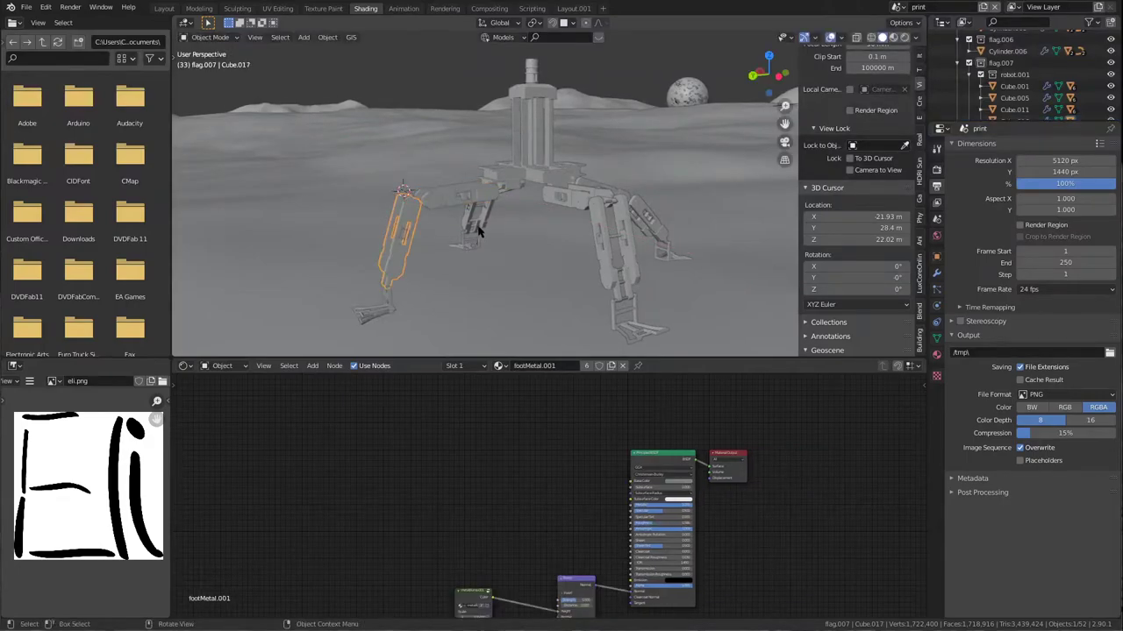
{"action": "key", "text": "r"}
{"action": "right_click", "coordinate": [420, 291]}
{"action": "left_click", "coordinate": [372, 312]}
{"action": "key", "text": "r"}
{"action": "key", "text": "x"}
{"action": "key", "text": "x"}
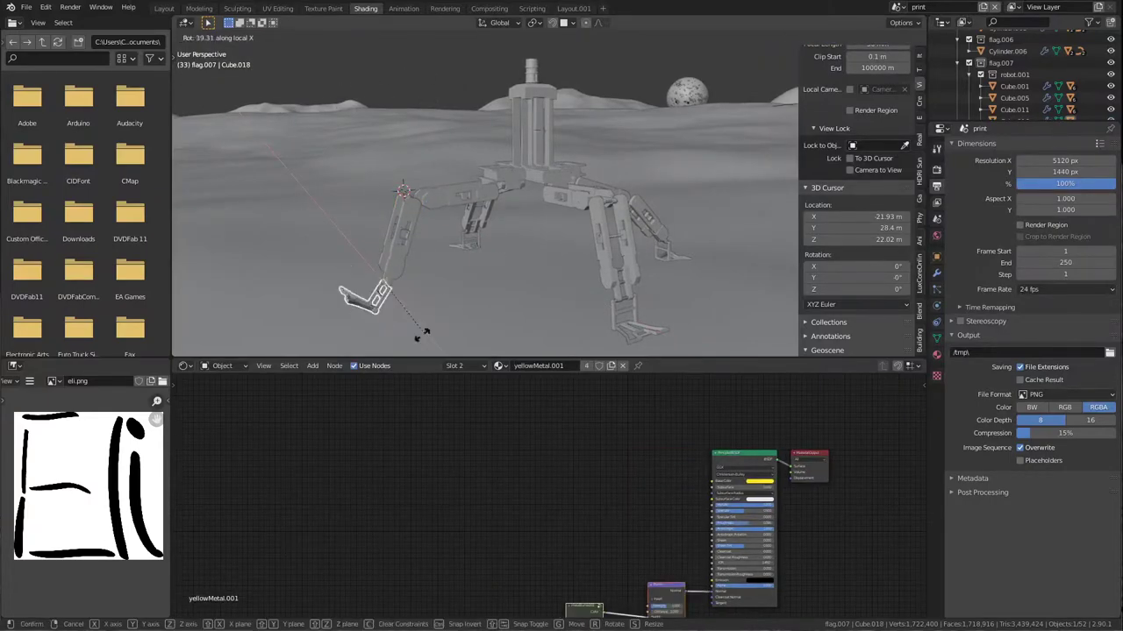
{"action": "right_click", "coordinate": [426, 318]}
Rotate the lower segment of another robot leg by about 10° around its local X axis.
{"action": "scroll", "coordinate": [576, 318], "scroll_direction": "down", "scroll_amount": 2}
{"action": "middle_click_drag", "start_coordinate": [576, 319], "coordinate": [702, 349]}
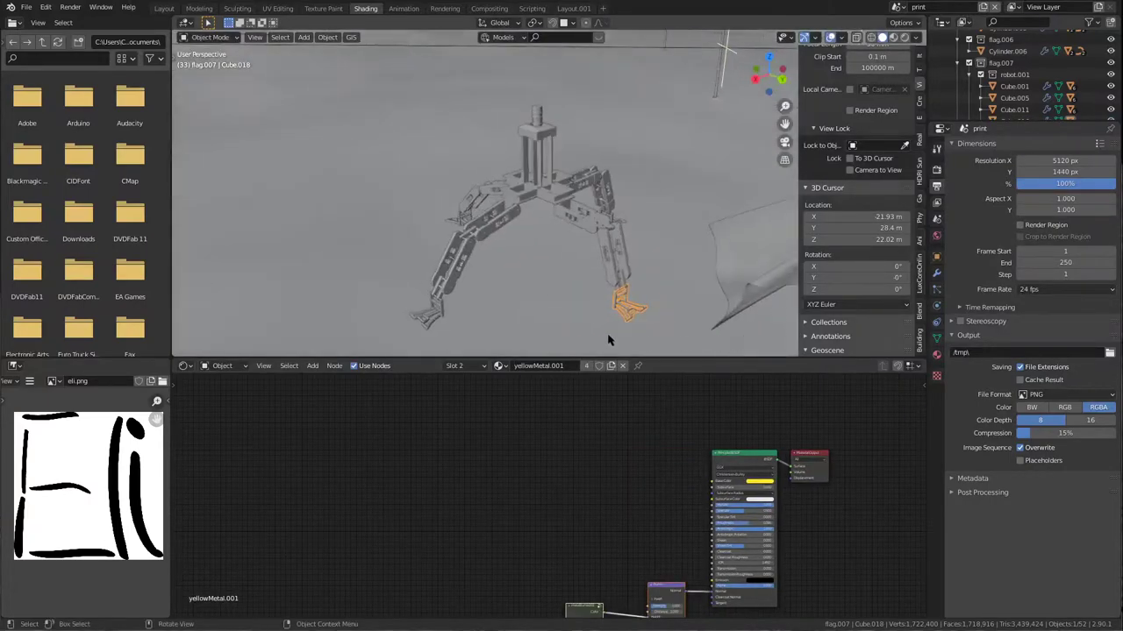
{"action": "middle_click_drag", "start_coordinate": [573, 274], "coordinate": [606, 222]}
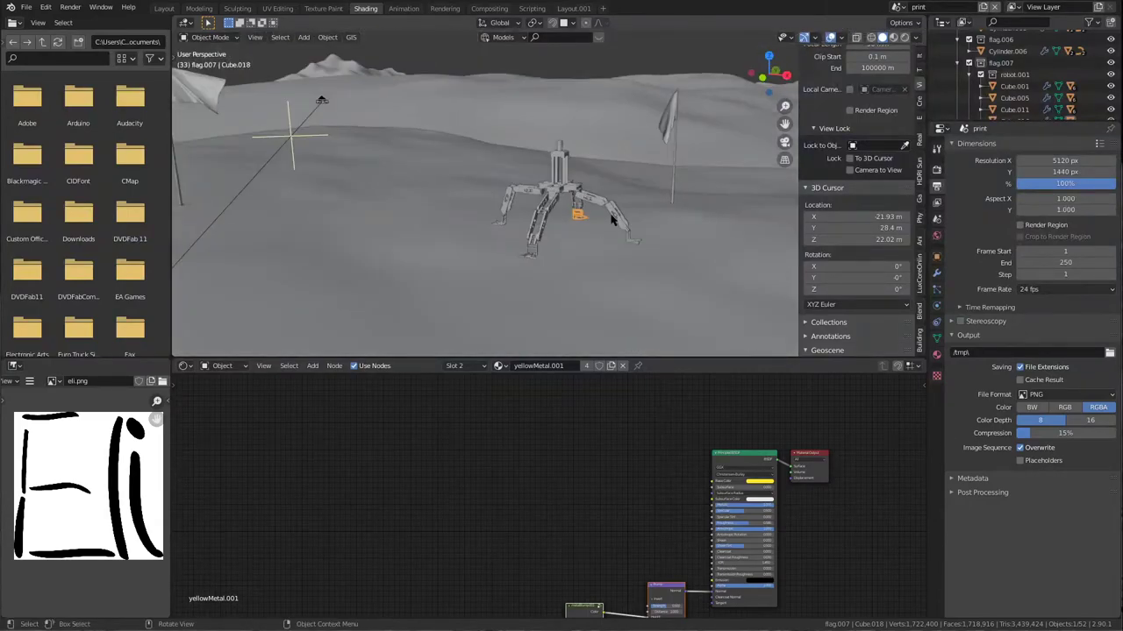
{"action": "left_click", "coordinate": [612, 220]}
{"action": "key", "text": "r"}
{"action": "key", "text": "x"}
{"action": "key", "text": "x"}
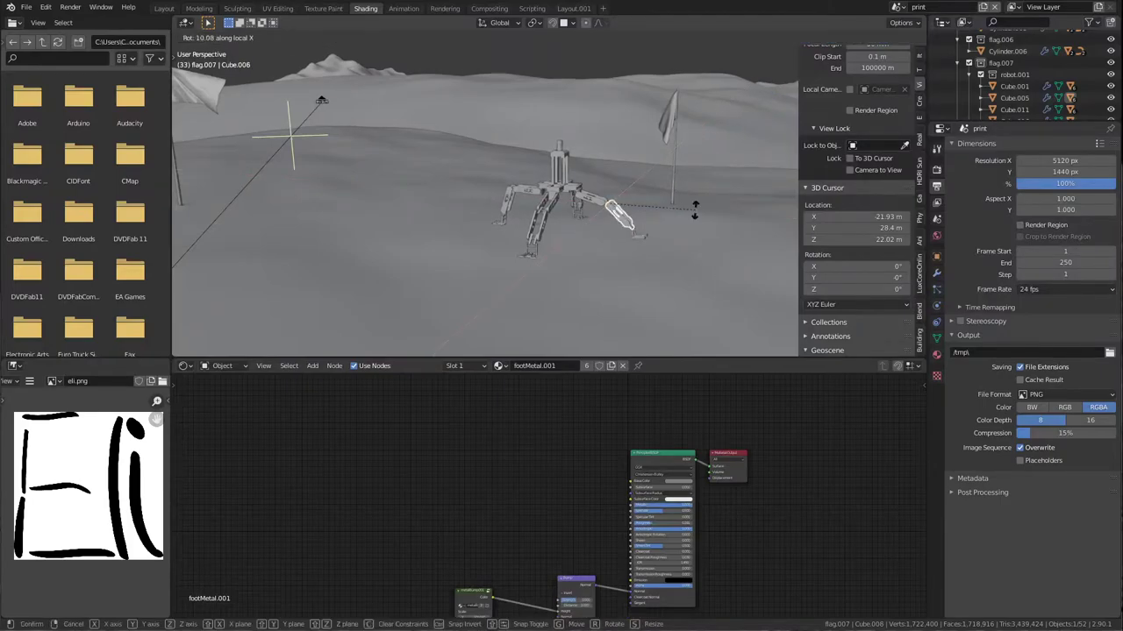
{"action": "left_click", "coordinate": [695, 210]}
View the robot and flags from afar within the moon landscape, and save the file.
{"action": "middle_click_drag", "start_coordinate": [684, 202], "coordinate": [569, 299]}
{"action": "scroll", "coordinate": [579, 202], "scroll_direction": "down", "scroll_amount": 2}
{"action": "scroll", "coordinate": [620, 187], "scroll_direction": "down", "scroll_amount": 5}
{"action": "middle_click_drag", "start_coordinate": [580, 202], "coordinate": [614, 167]}
{"action": "key", "text": "ctrl+s"}
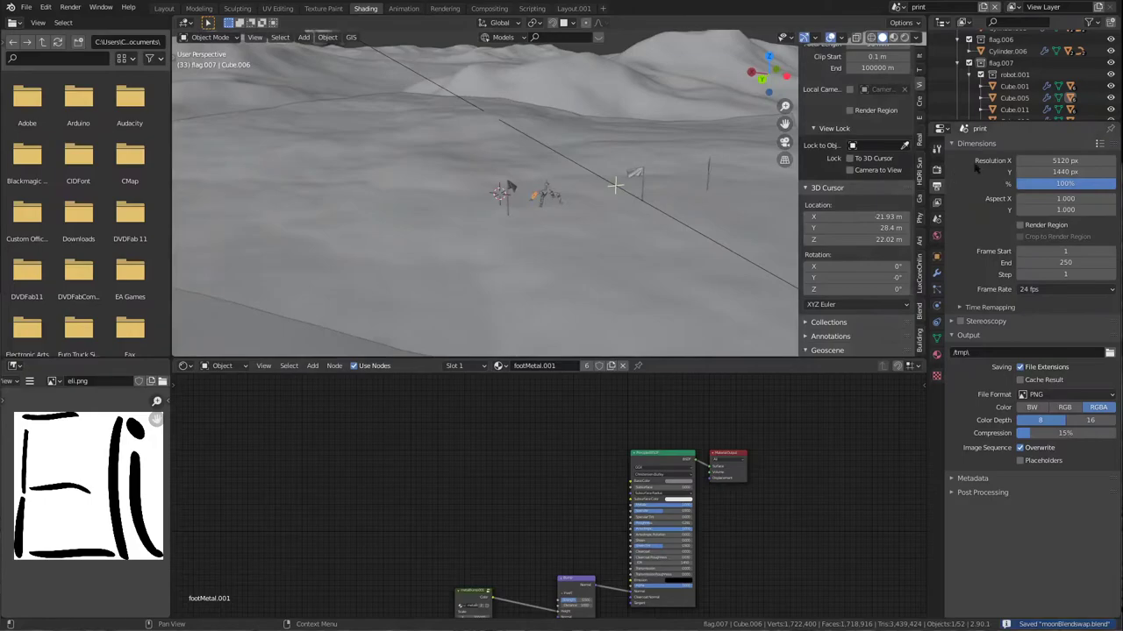
Open the Cycles render settings and examine the render sample count.
{"action": "left_click", "coordinate": [936, 169]}
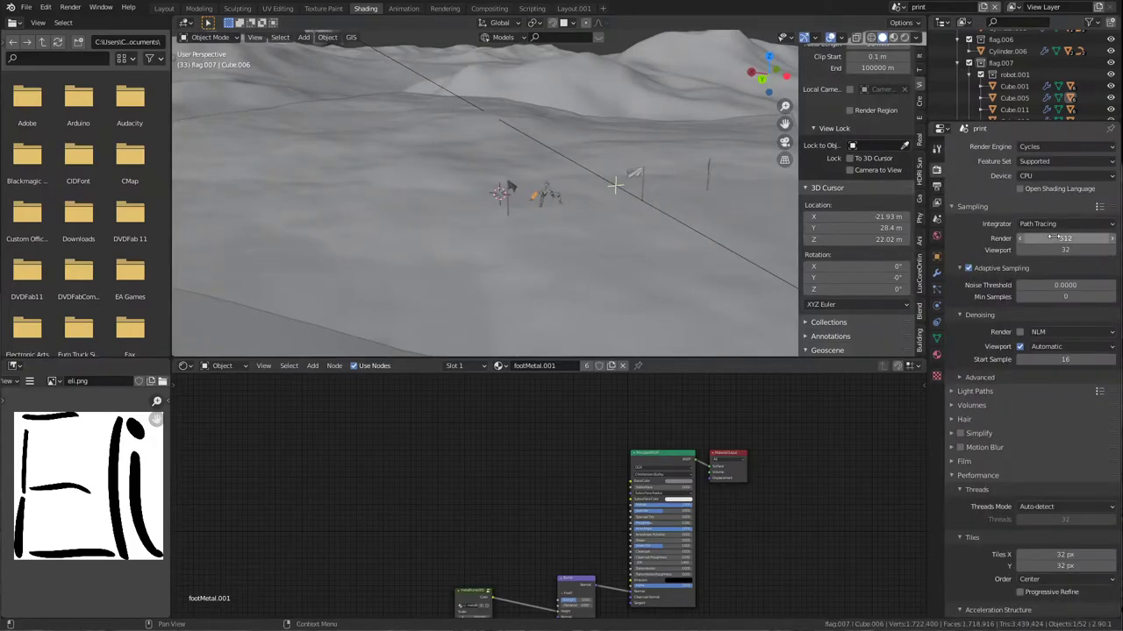
{"action": "left_click", "coordinate": [1054, 235]}
{"action": "scroll", "coordinate": [720, 199], "scroll_direction": "up", "scroll_amount": 9}
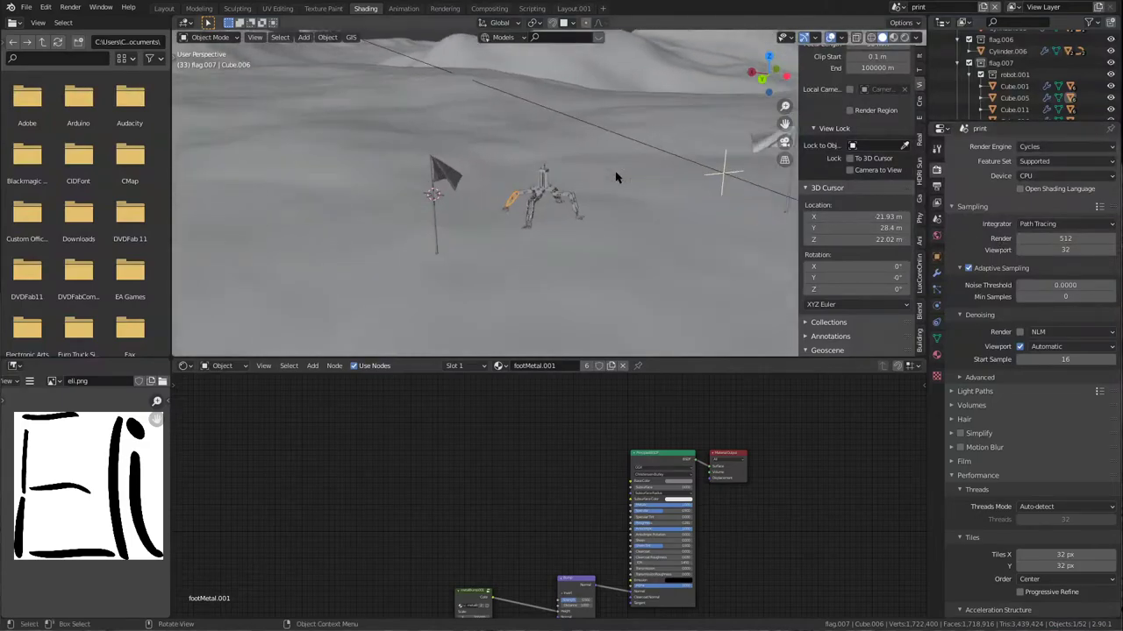
Select the Austrian flag cloth beside the robot, return to the camera view and save the file.
{"action": "left_click", "coordinate": [369, 156]}
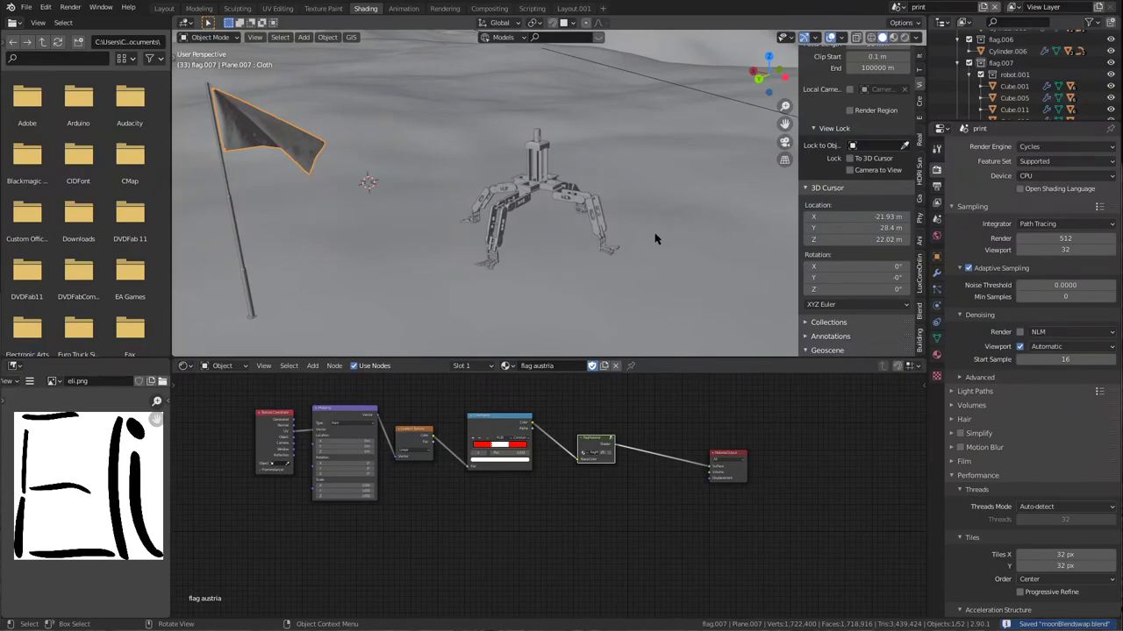
{"action": "scroll", "coordinate": [657, 238], "scroll_direction": "down", "scroll_amount": 4}
{"action": "scroll", "coordinate": [595, 230], "scroll_direction": "down", "scroll_amount": 2}
{"action": "key", "text": "KP_0"}
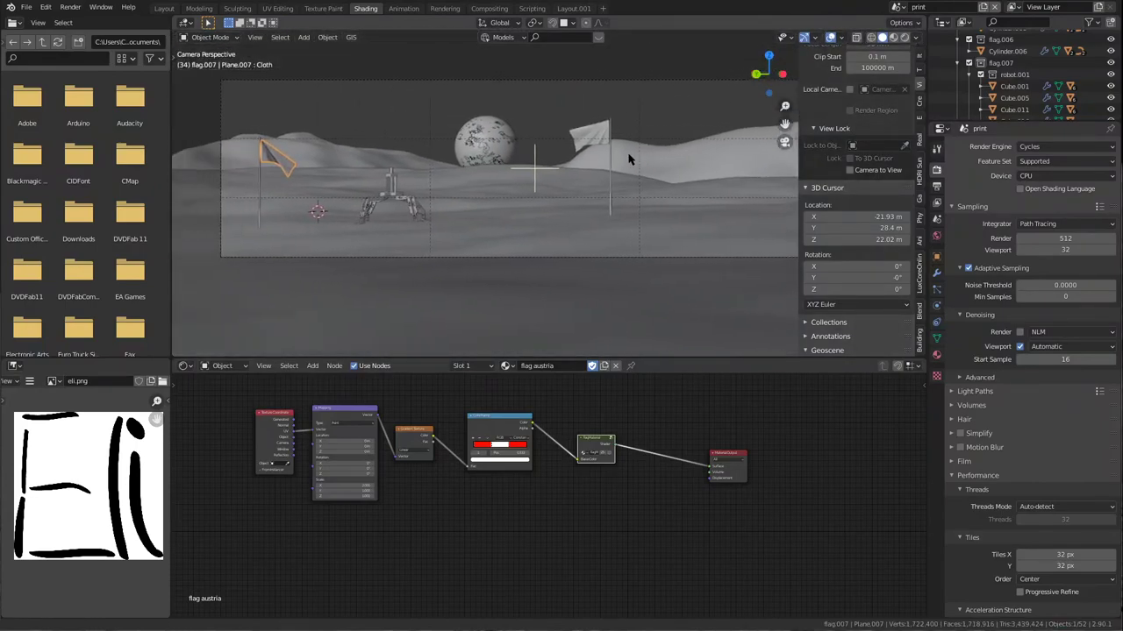
{"action": "key", "text": "ctrl+s"}
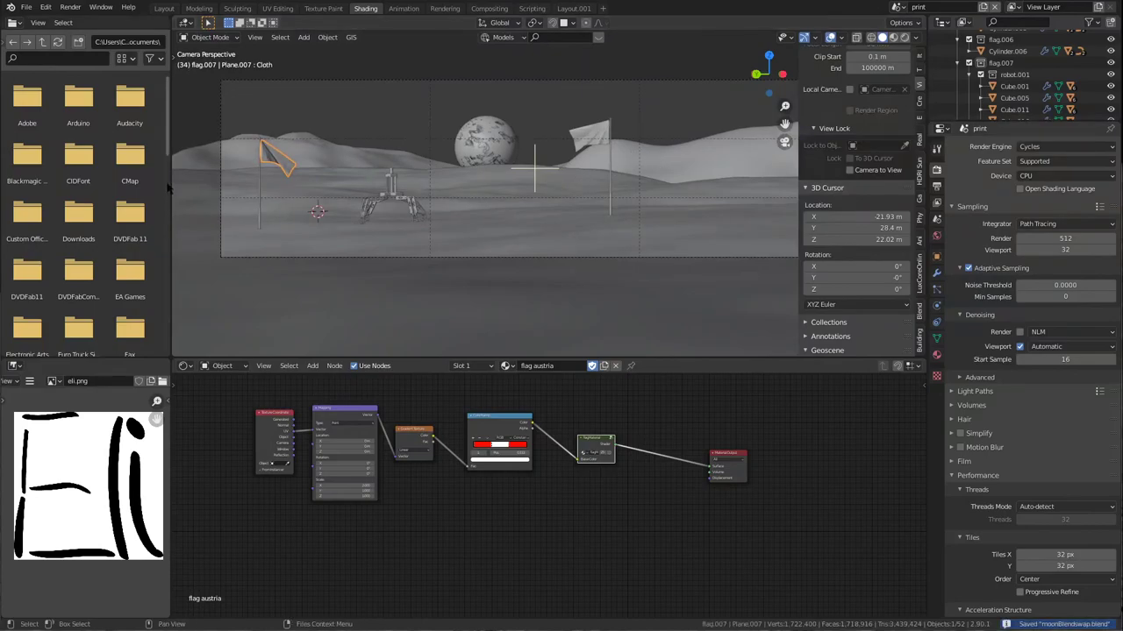